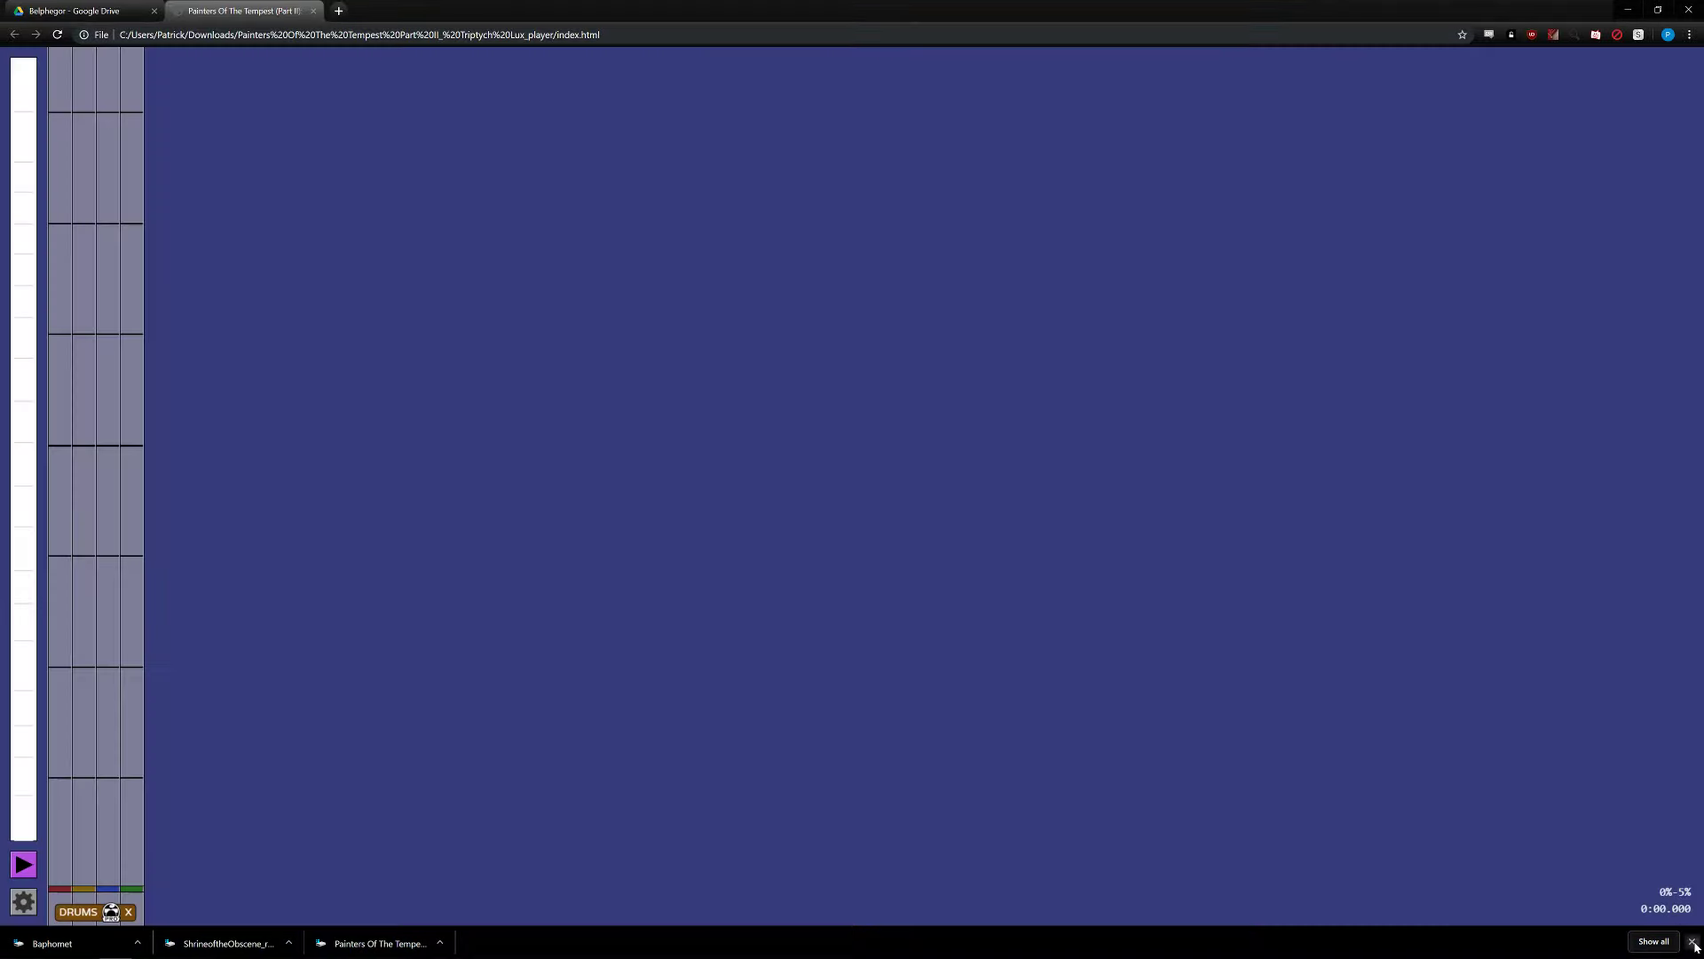
- Play the Painters Of The Tempest drum chart preview, then pause it and close the preview
click(1692, 941)
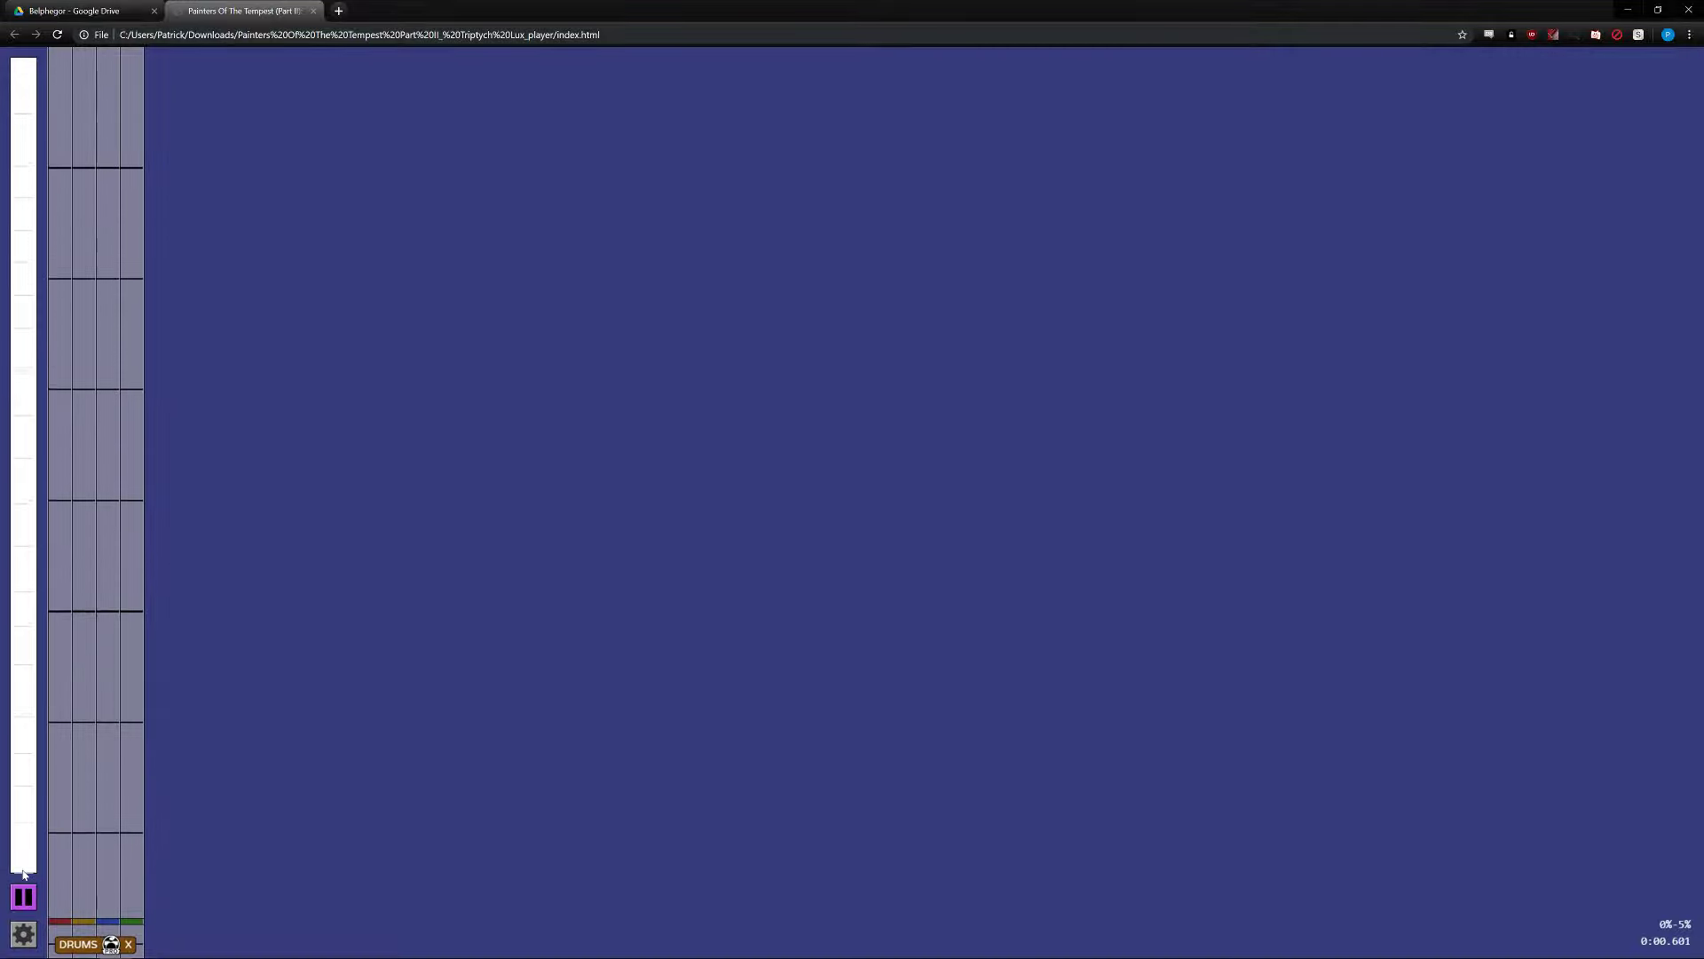
click(26, 865)
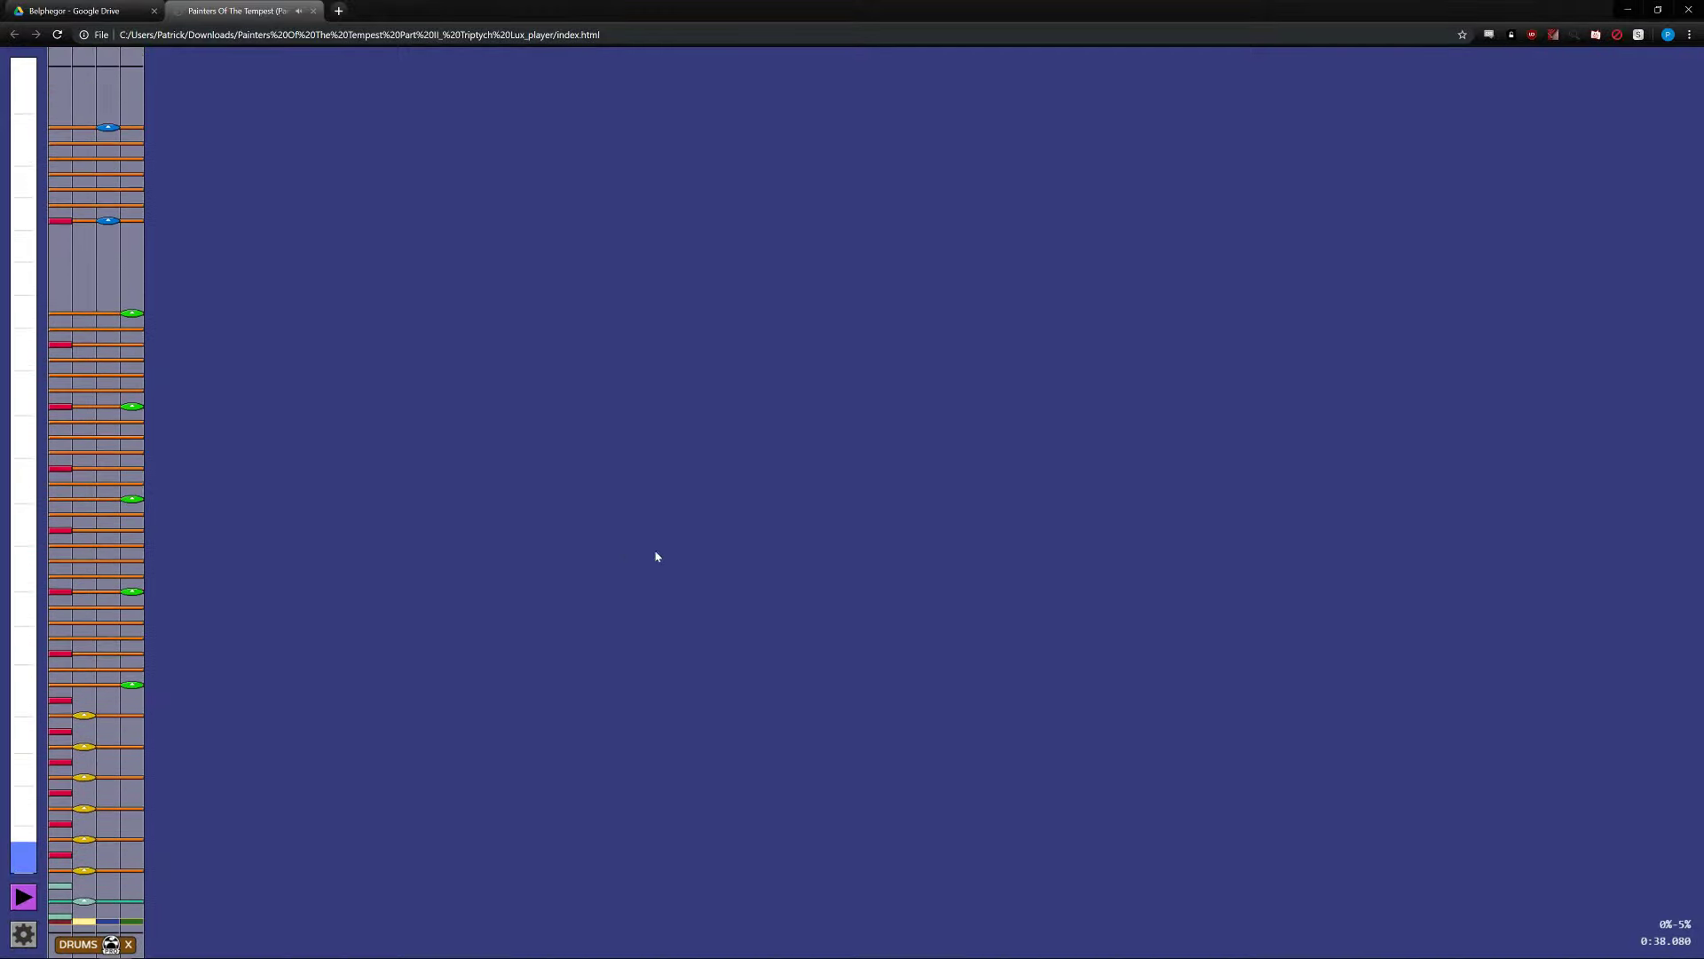
click(312, 11)
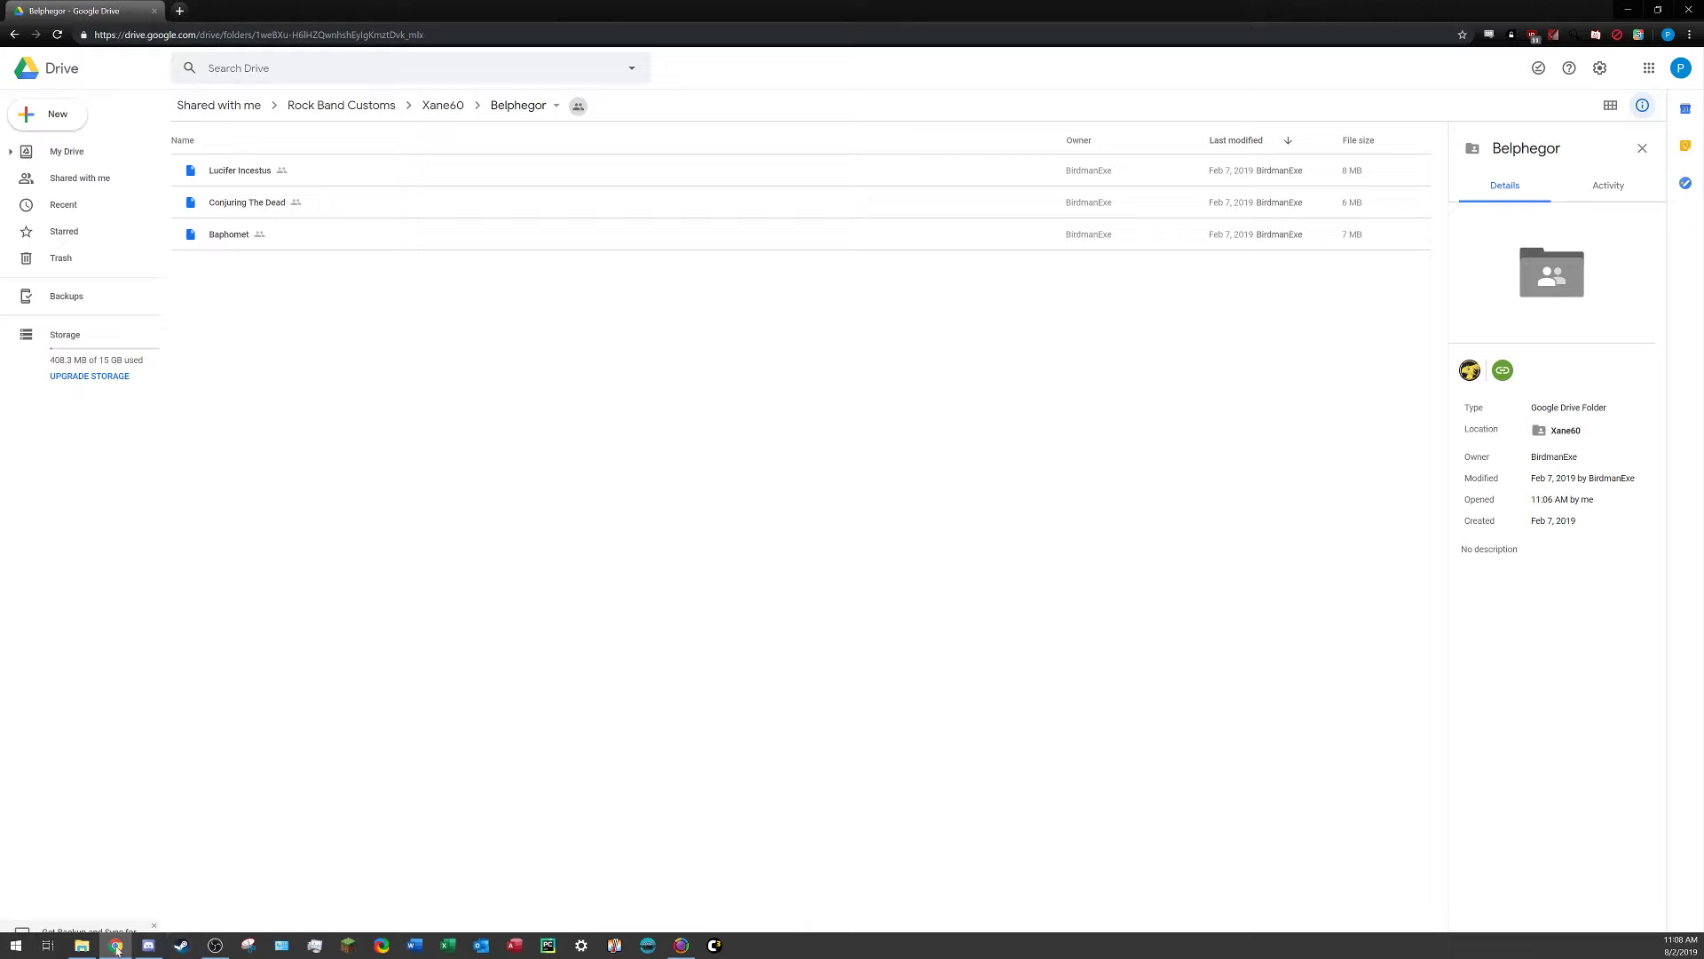
- Open index from the ShrineoftheObscene_player folder in Downloads, play the drum chart preview, then pause and close it
click(81, 945)
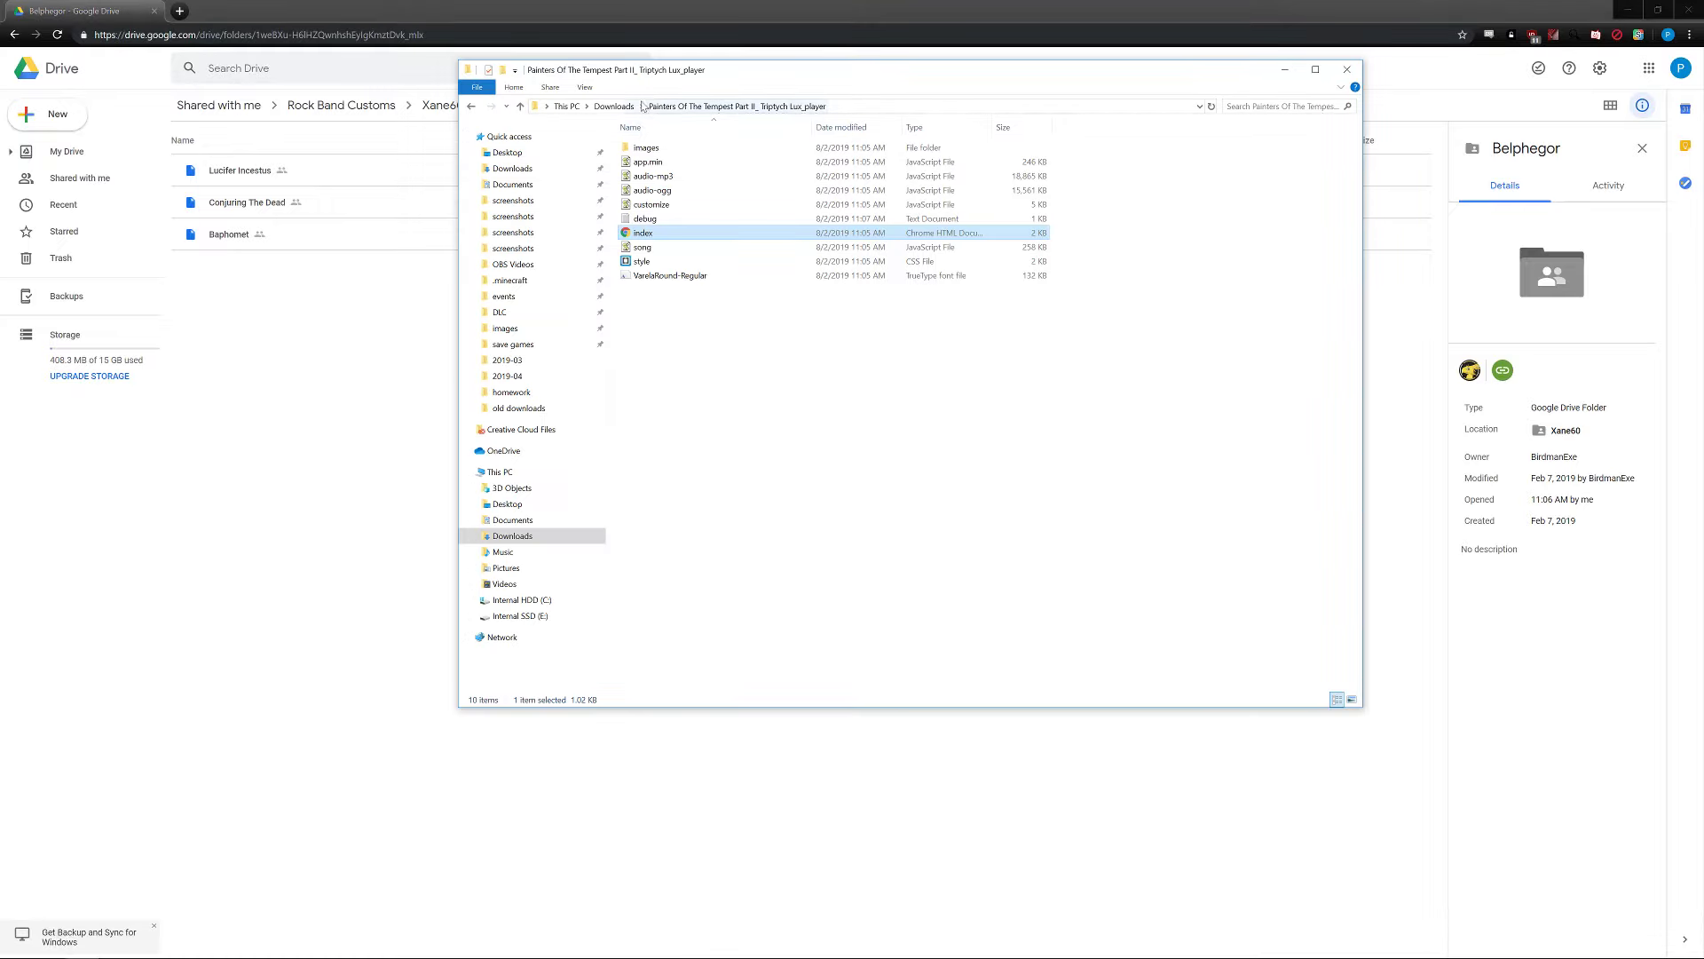
click(611, 108)
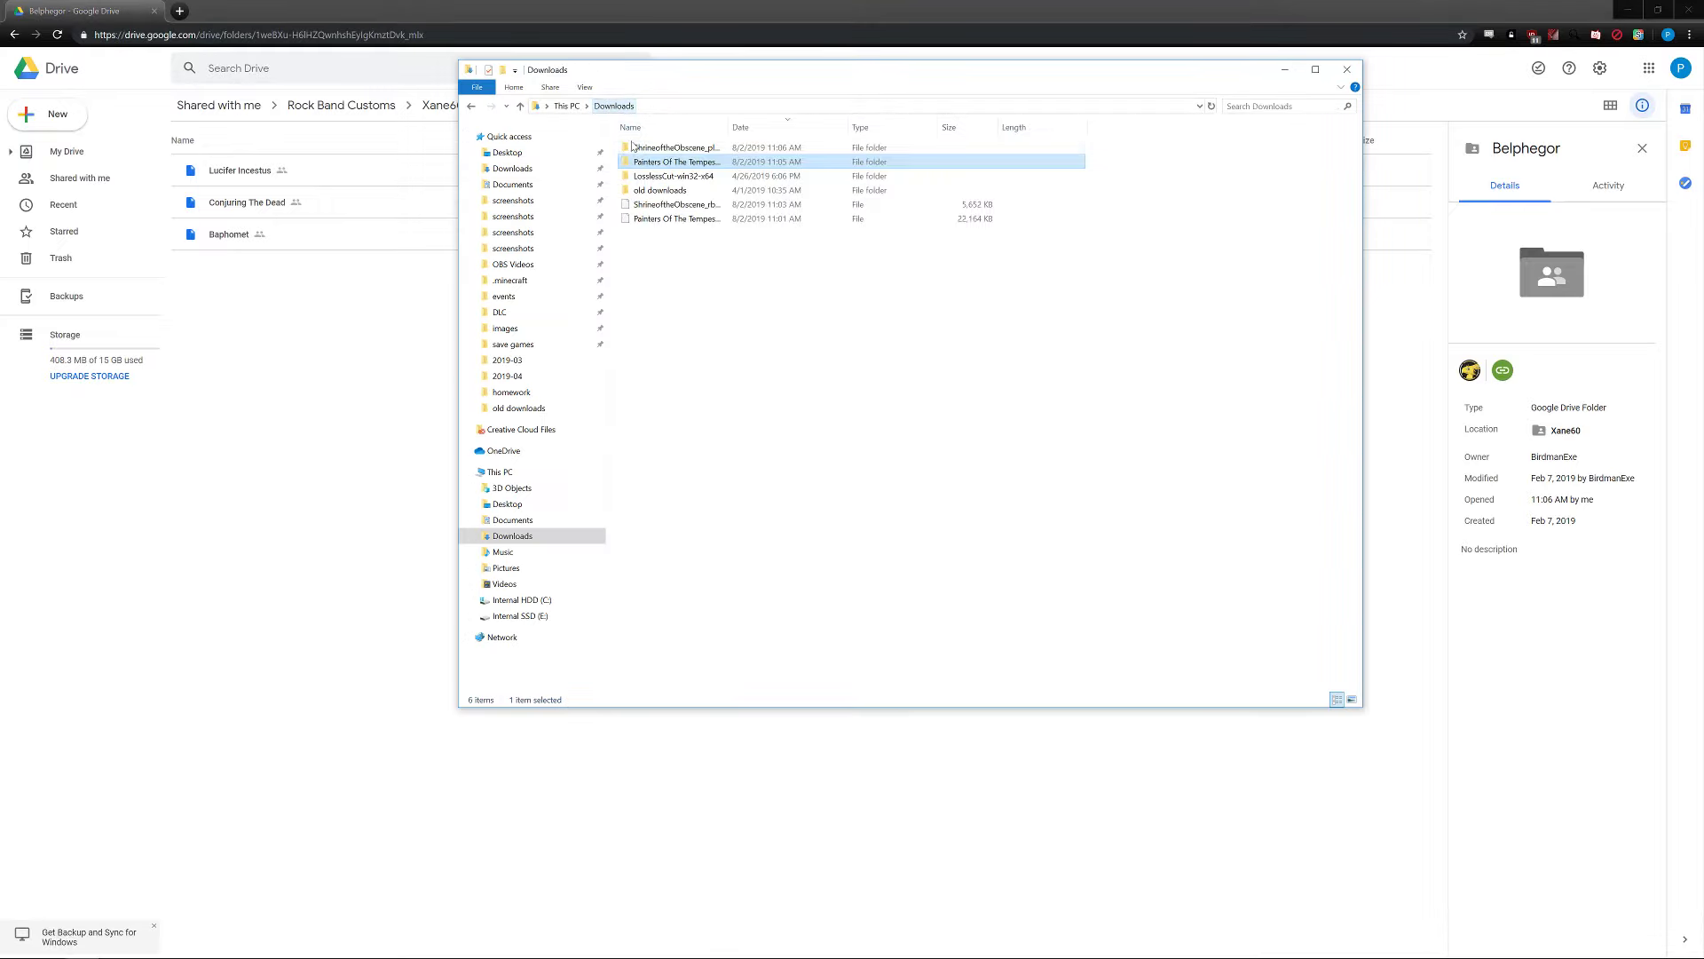
double_click(675, 160)
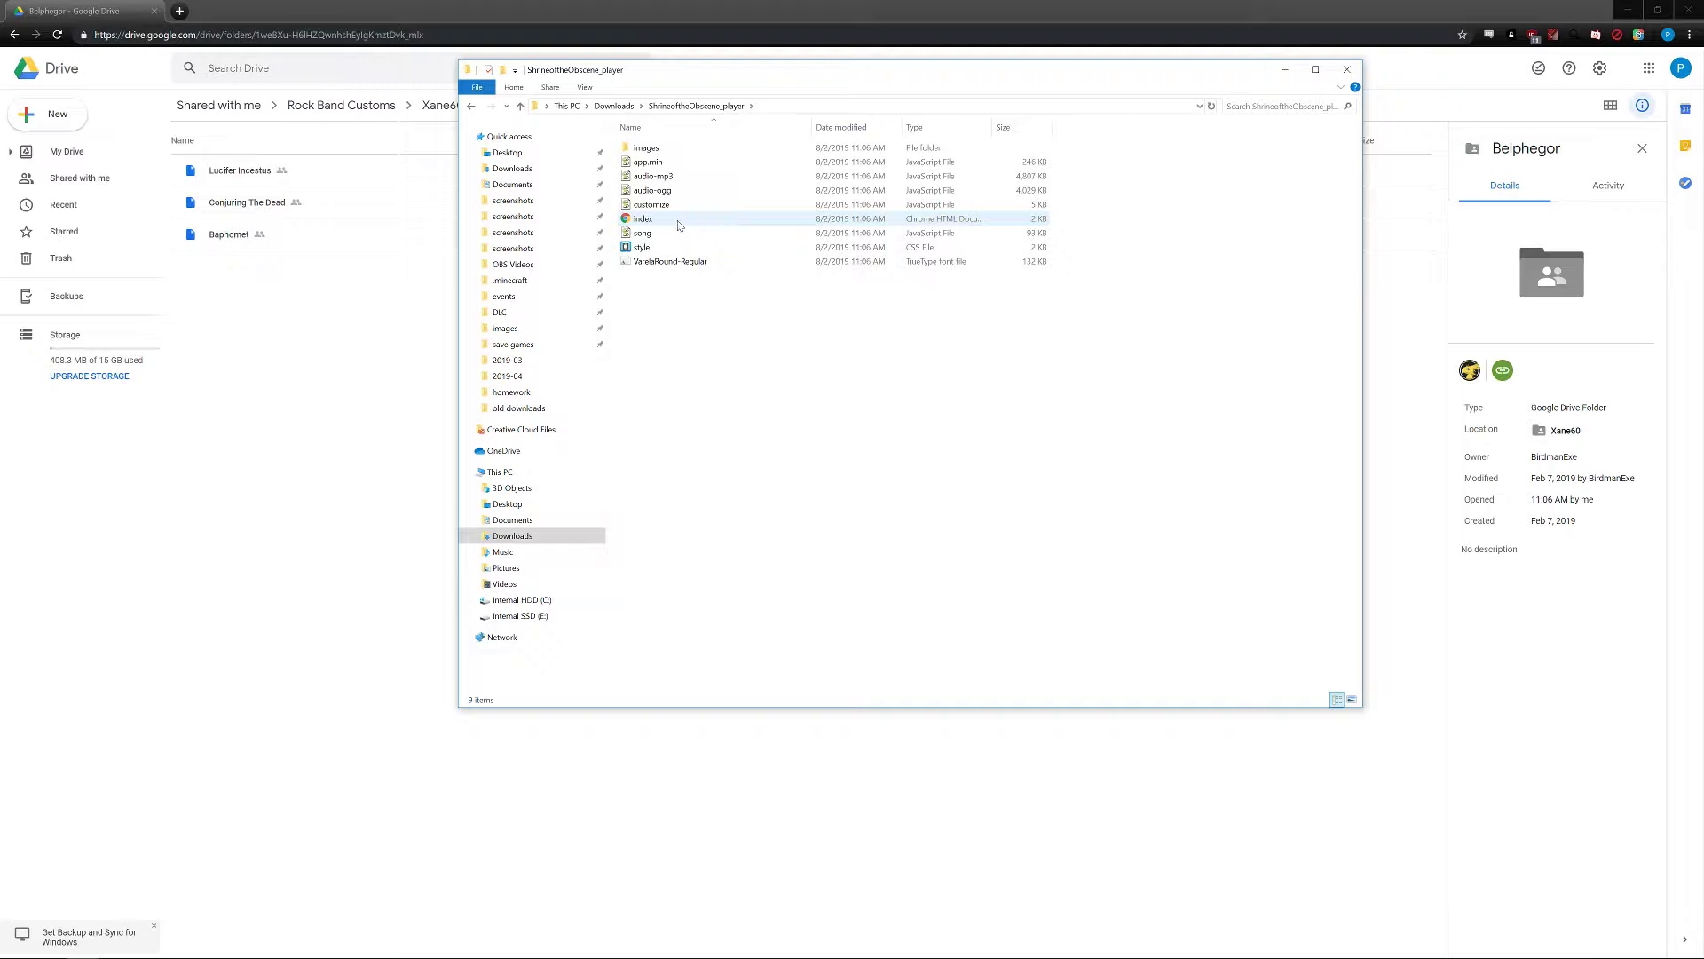
double_click(643, 219)
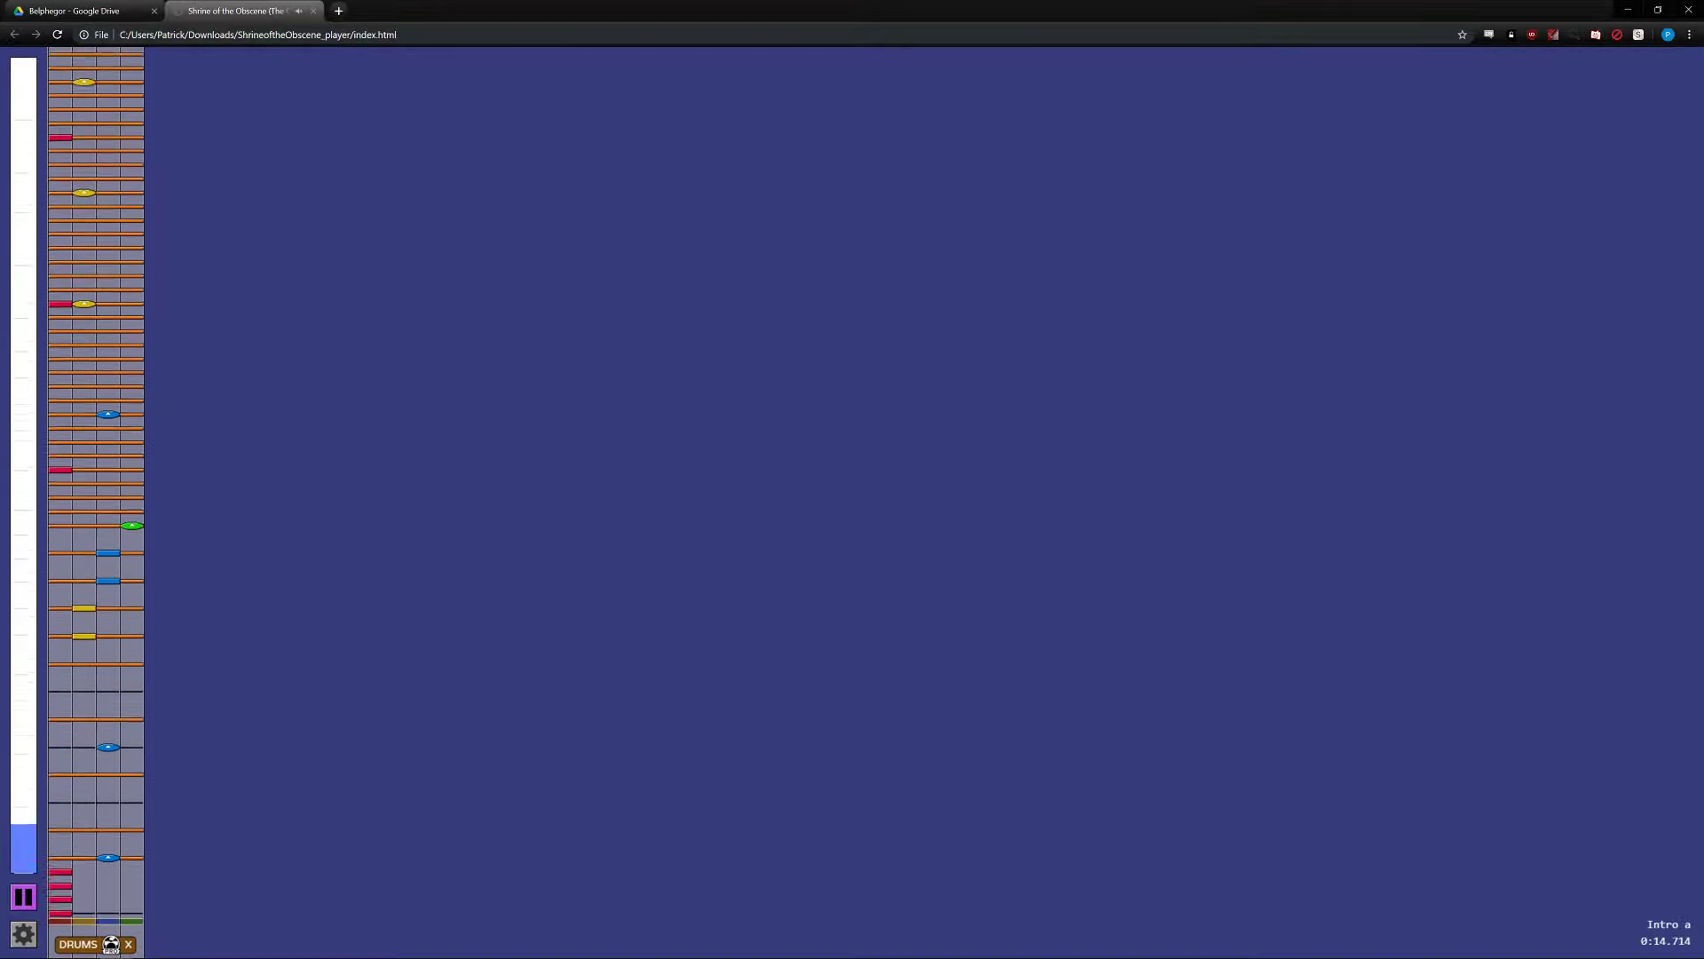
click(24, 898)
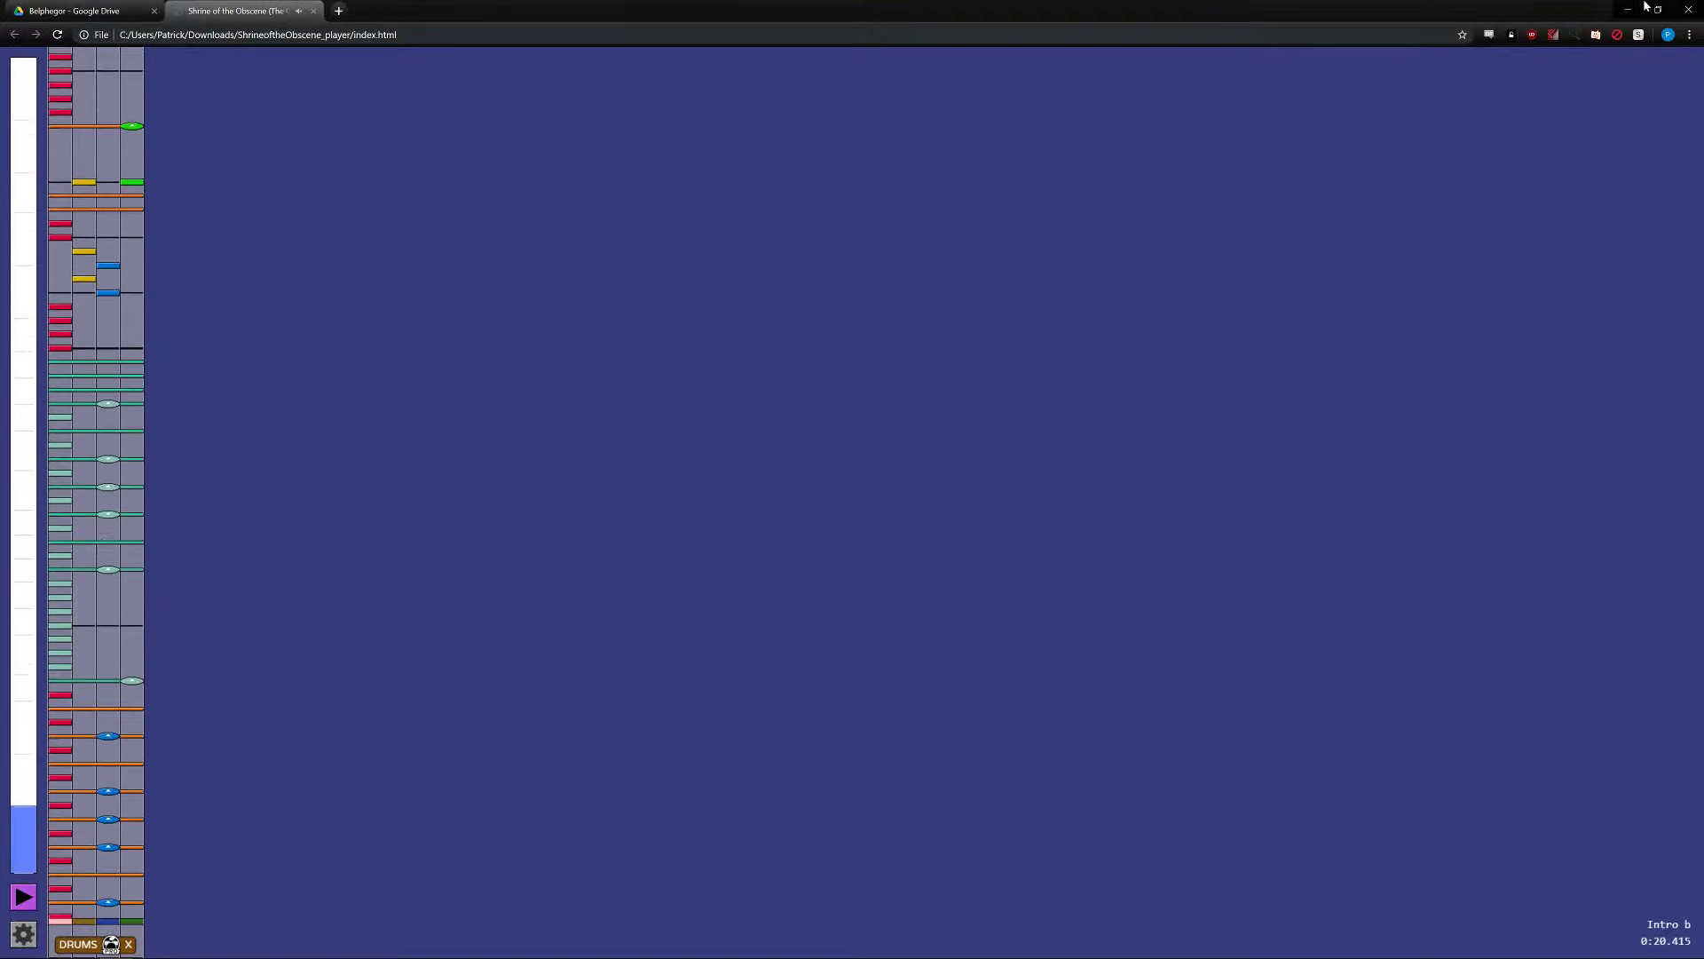
click(312, 11)
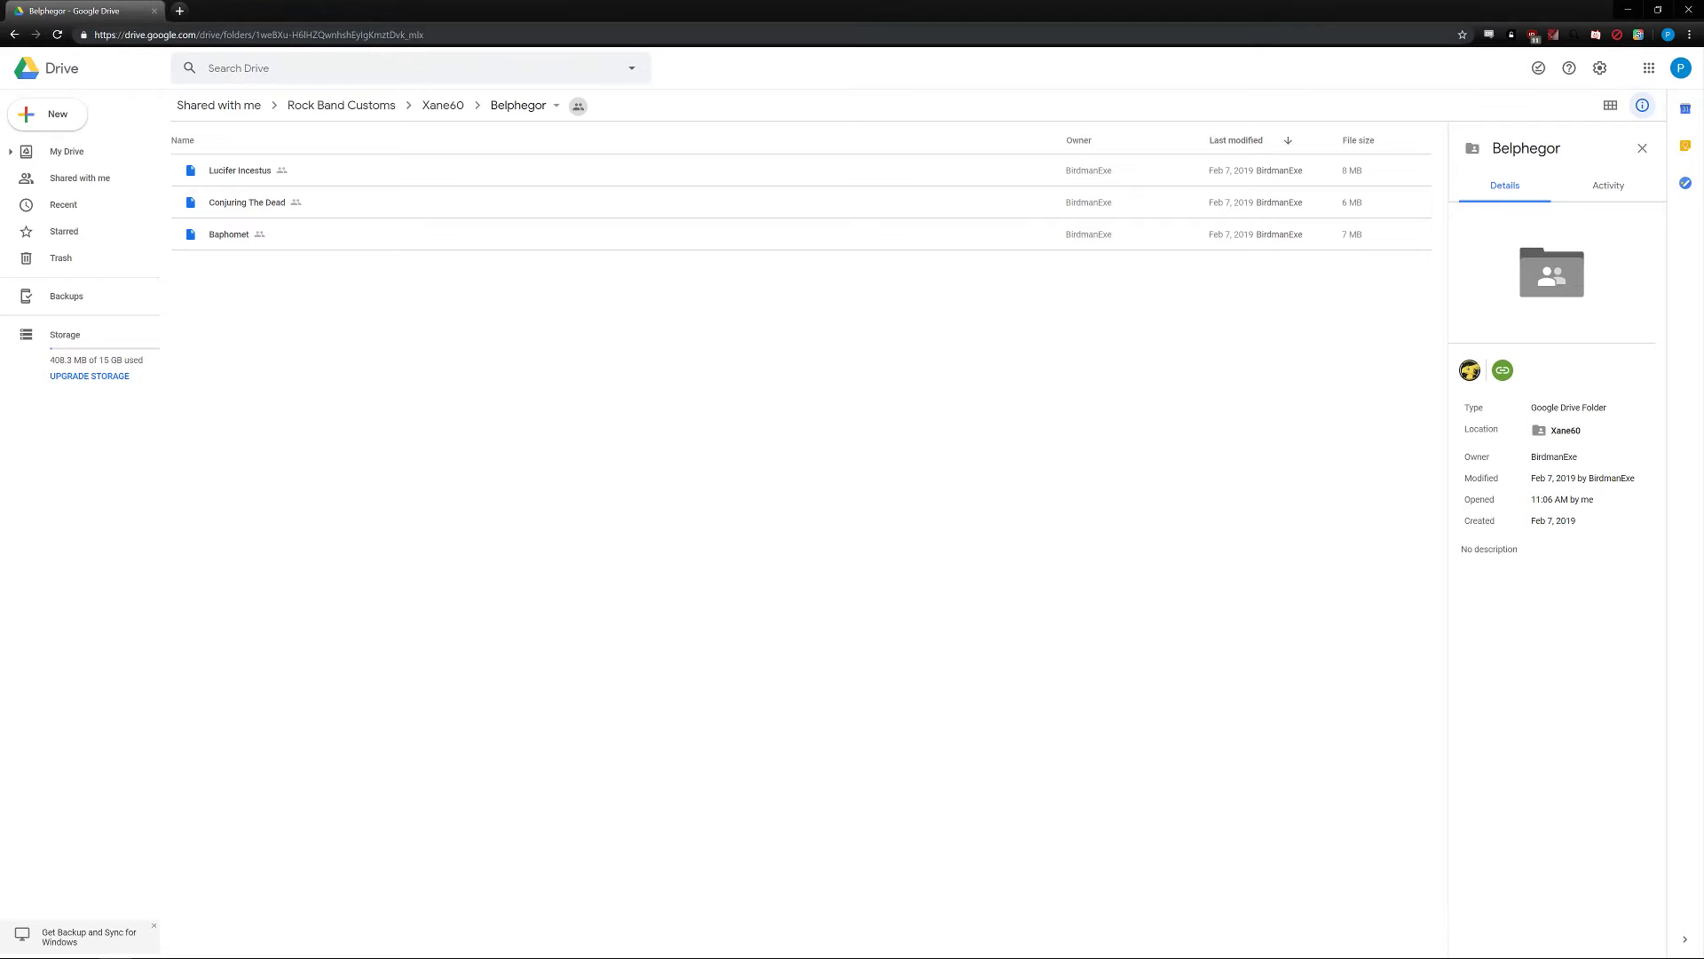
- Switch to File Explorer, minimize the browser and return to the Downloads folder
mouse_move(115, 950)
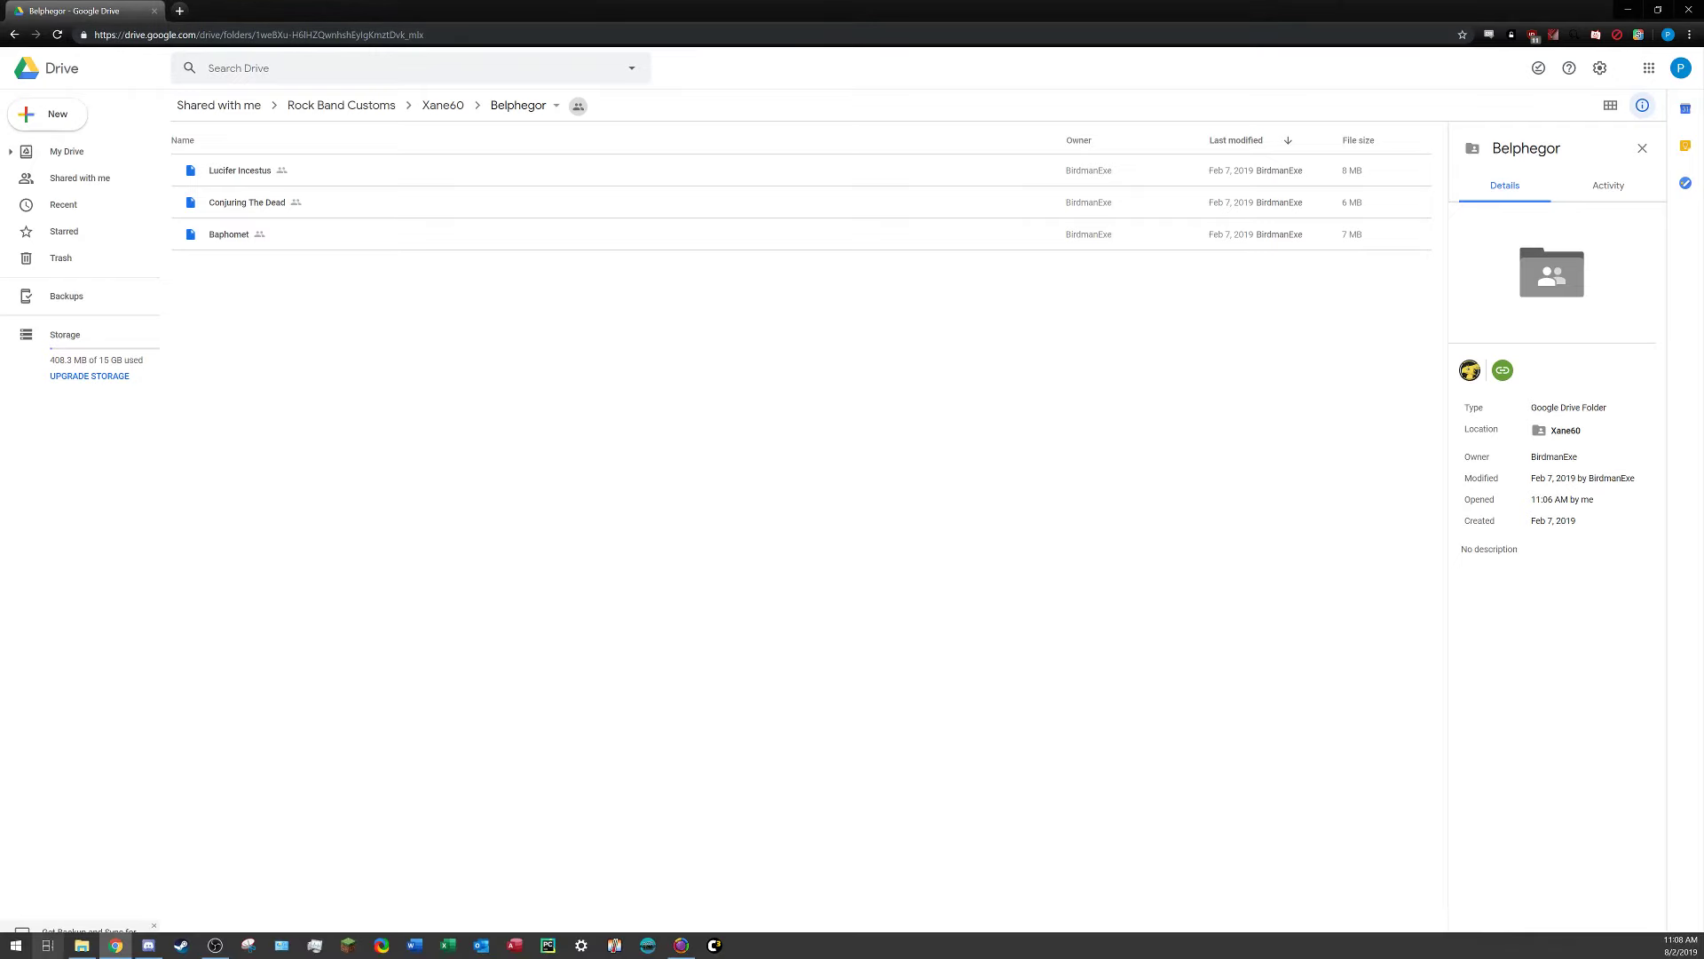
click(83, 944)
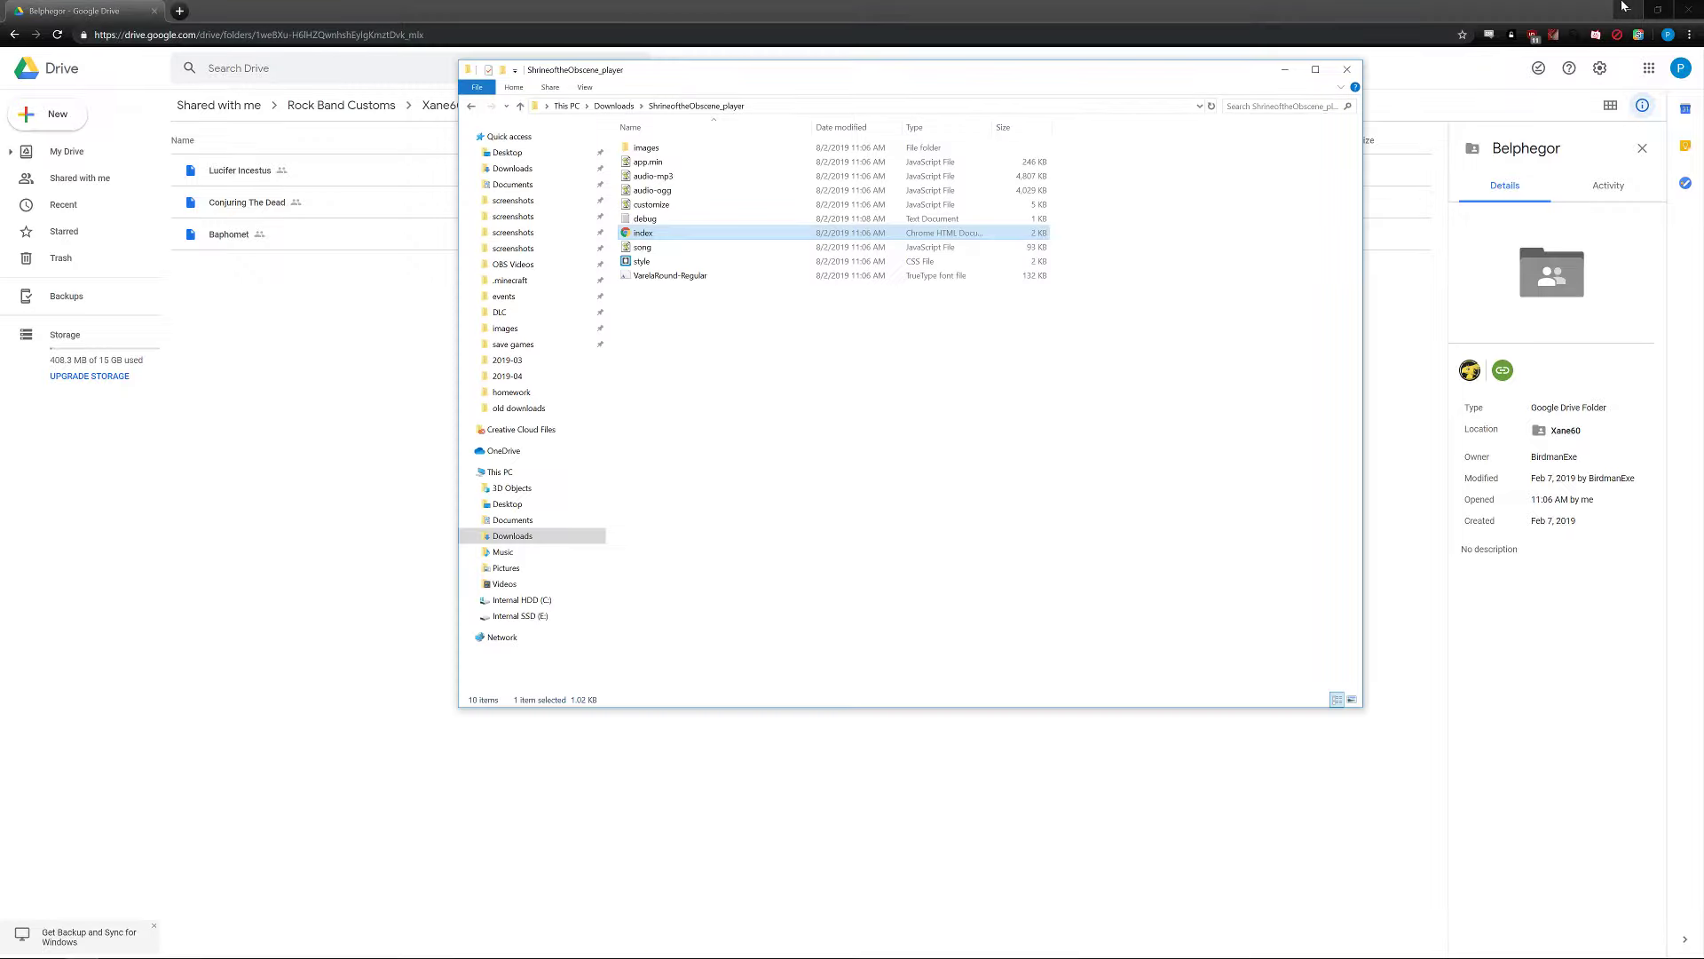
click(1625, 7)
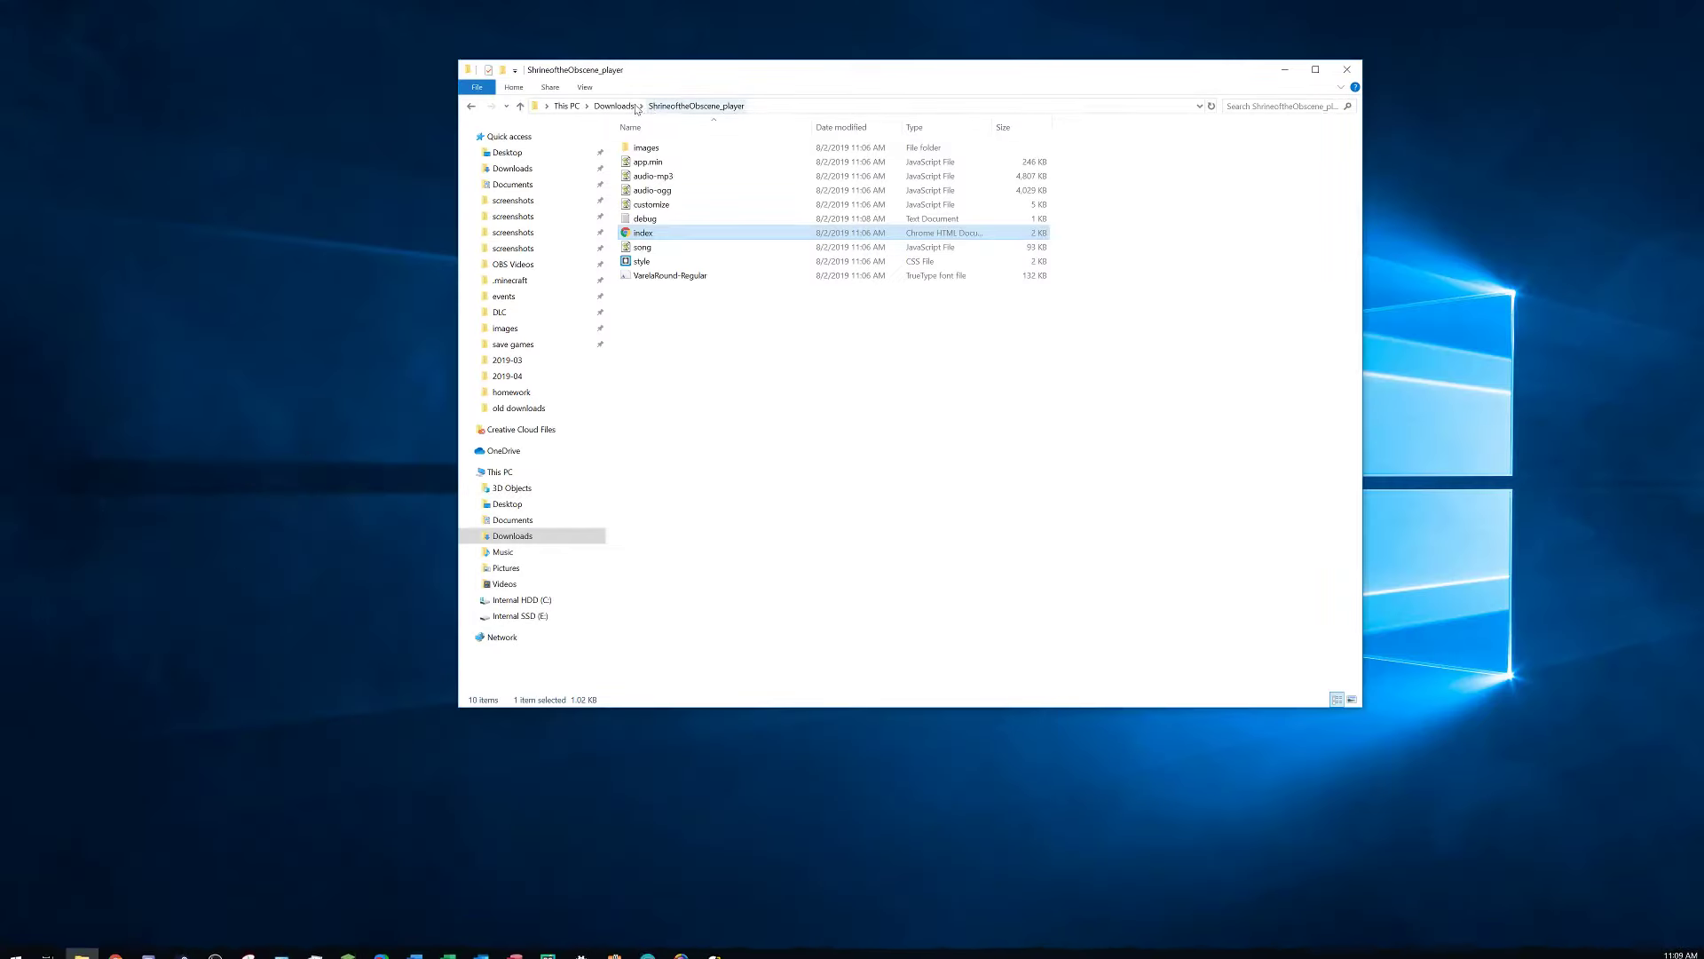
click(613, 106)
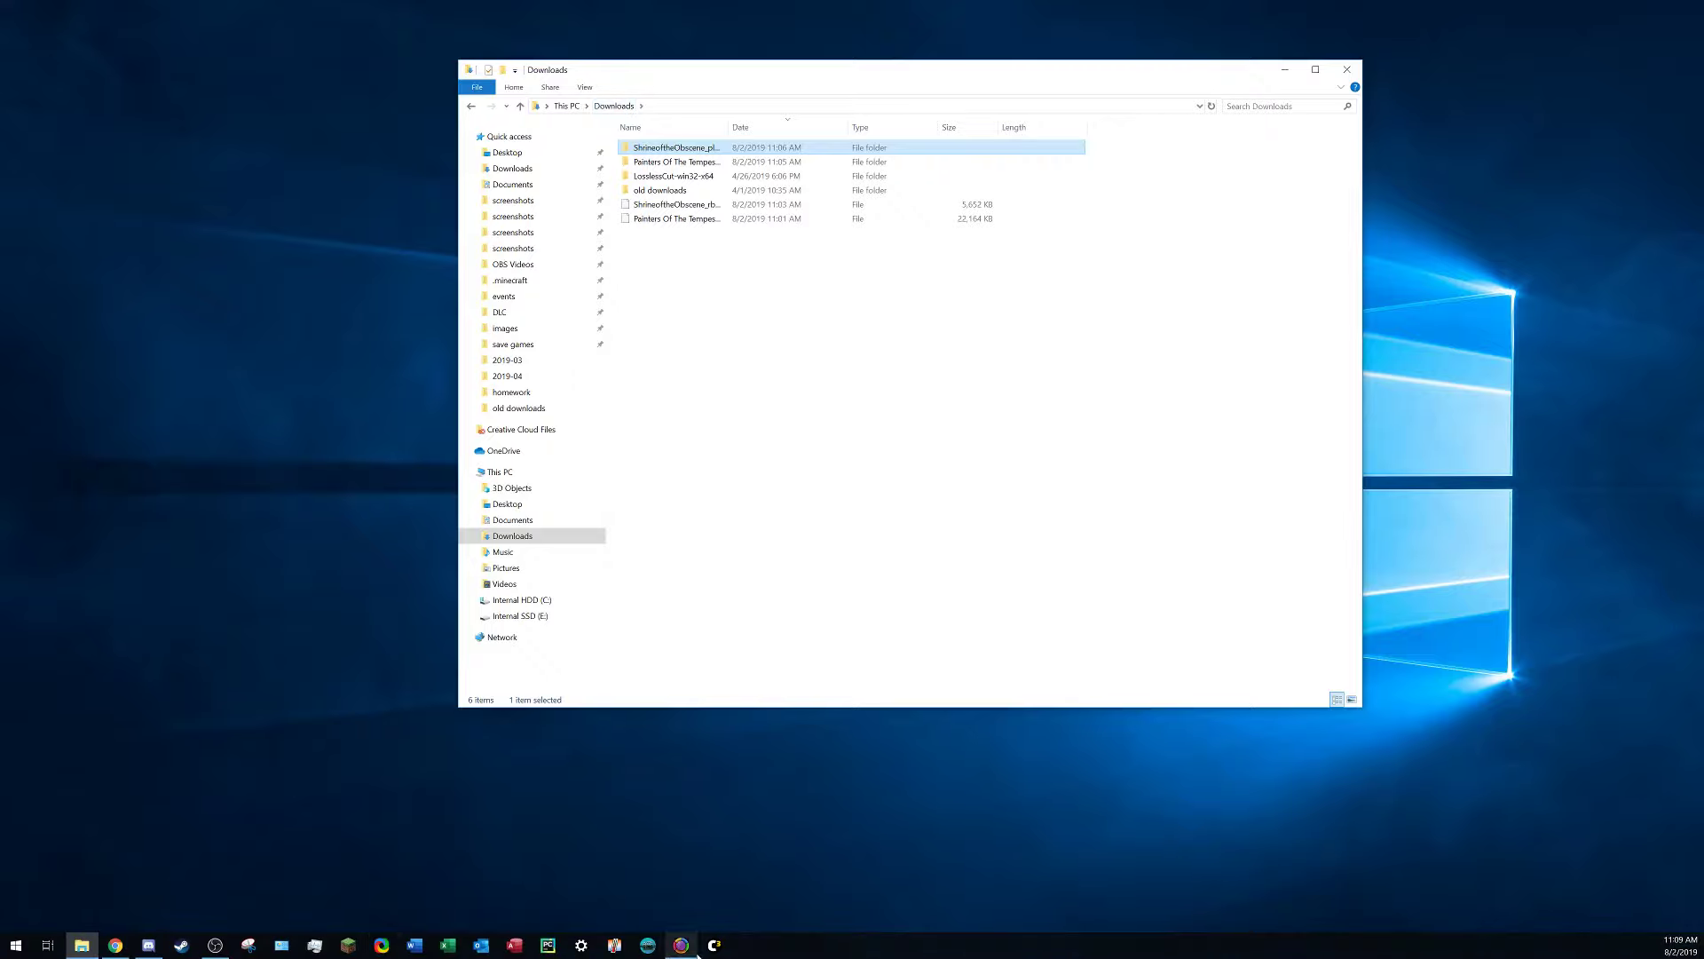
- Launch C3 CON Tools and open its Quick DTA Editor
click(710, 948)
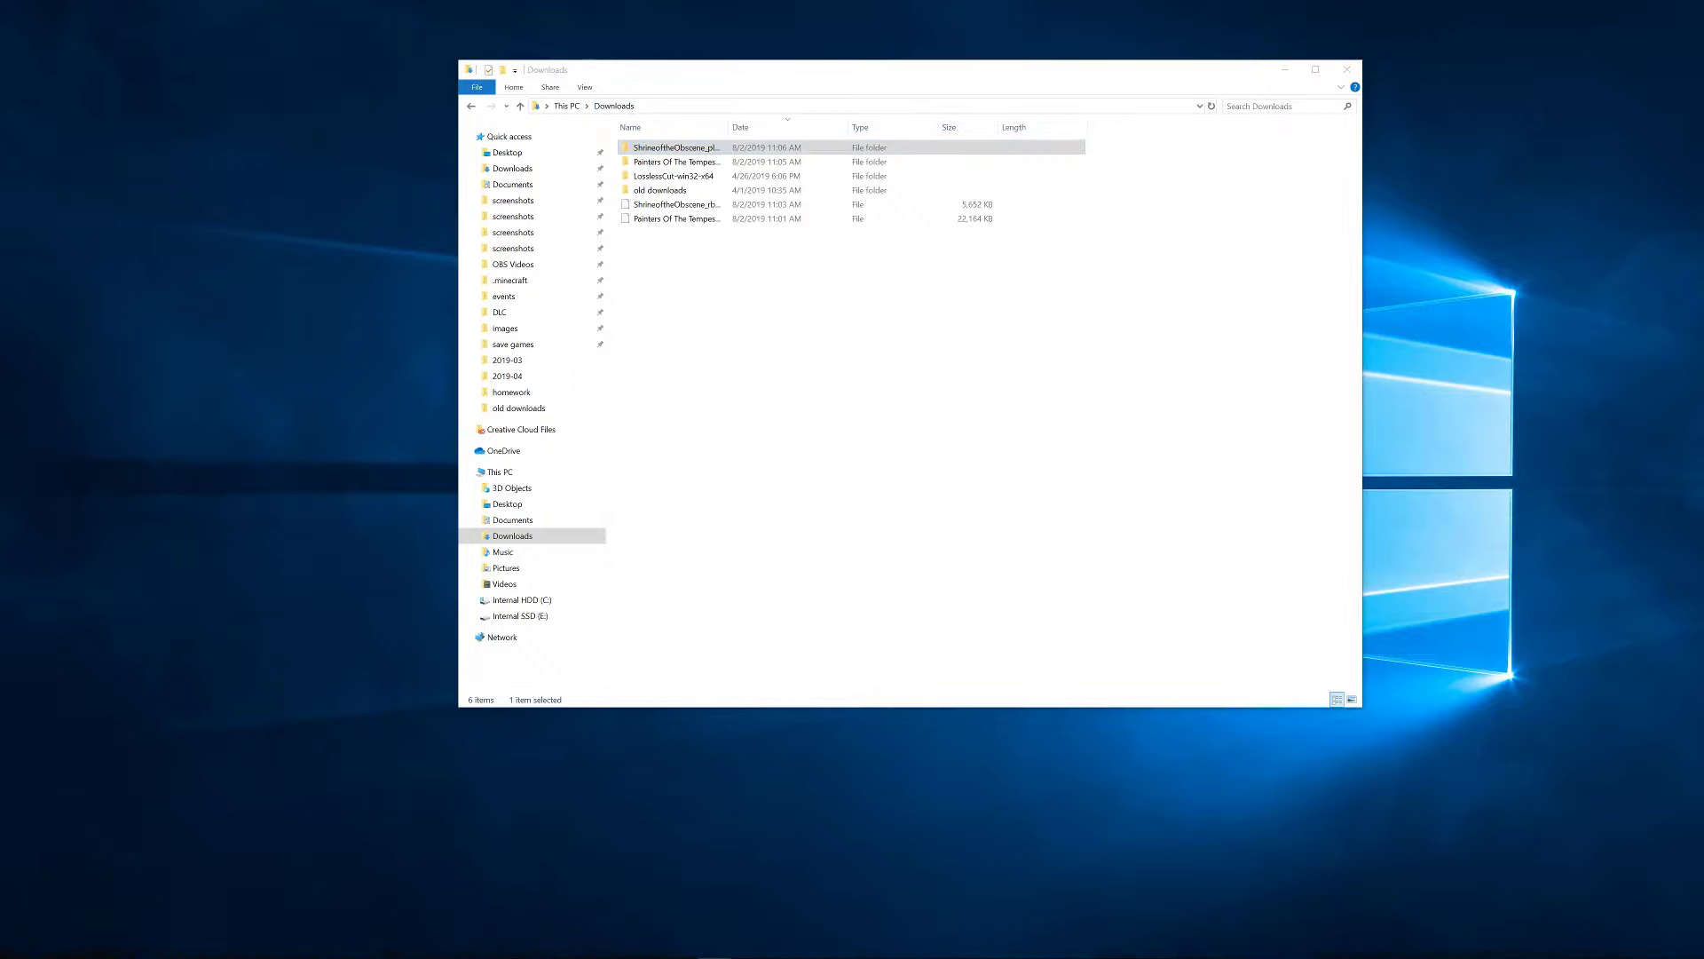
drag(685, 313, 1225, 330)
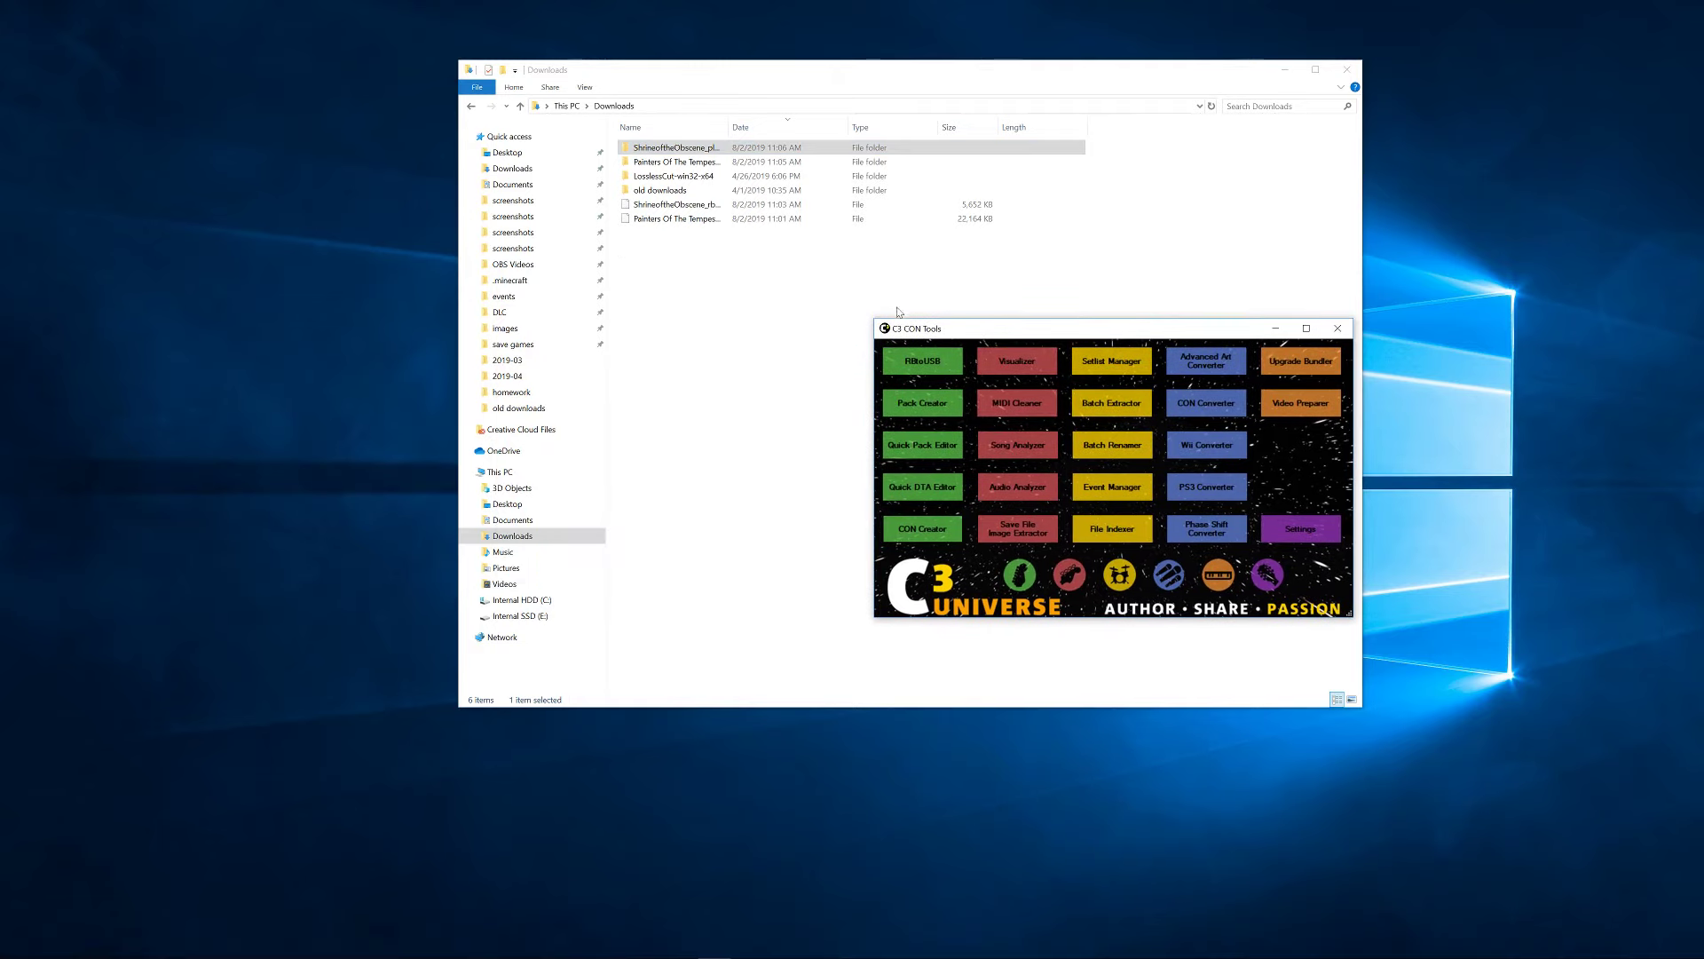
click(937, 502)
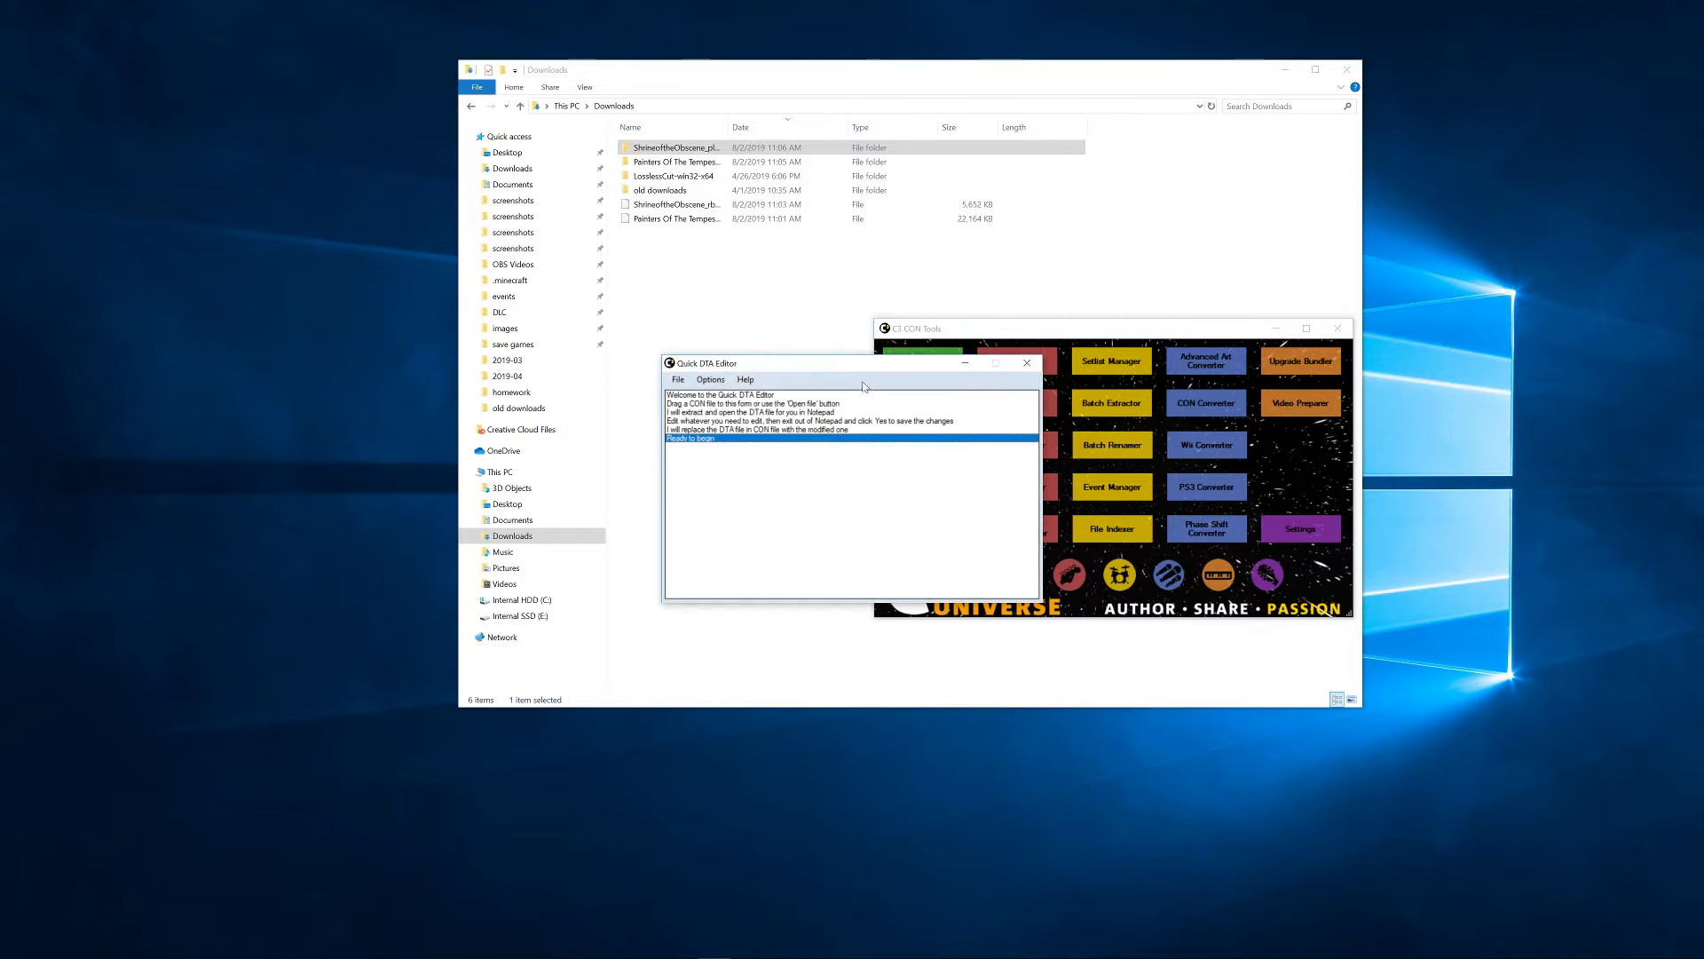
- Arrange the Downloads folder window and the Quick DTA Editor side by side, without overlap
click(672, 205)
mouse_move(493, 950)
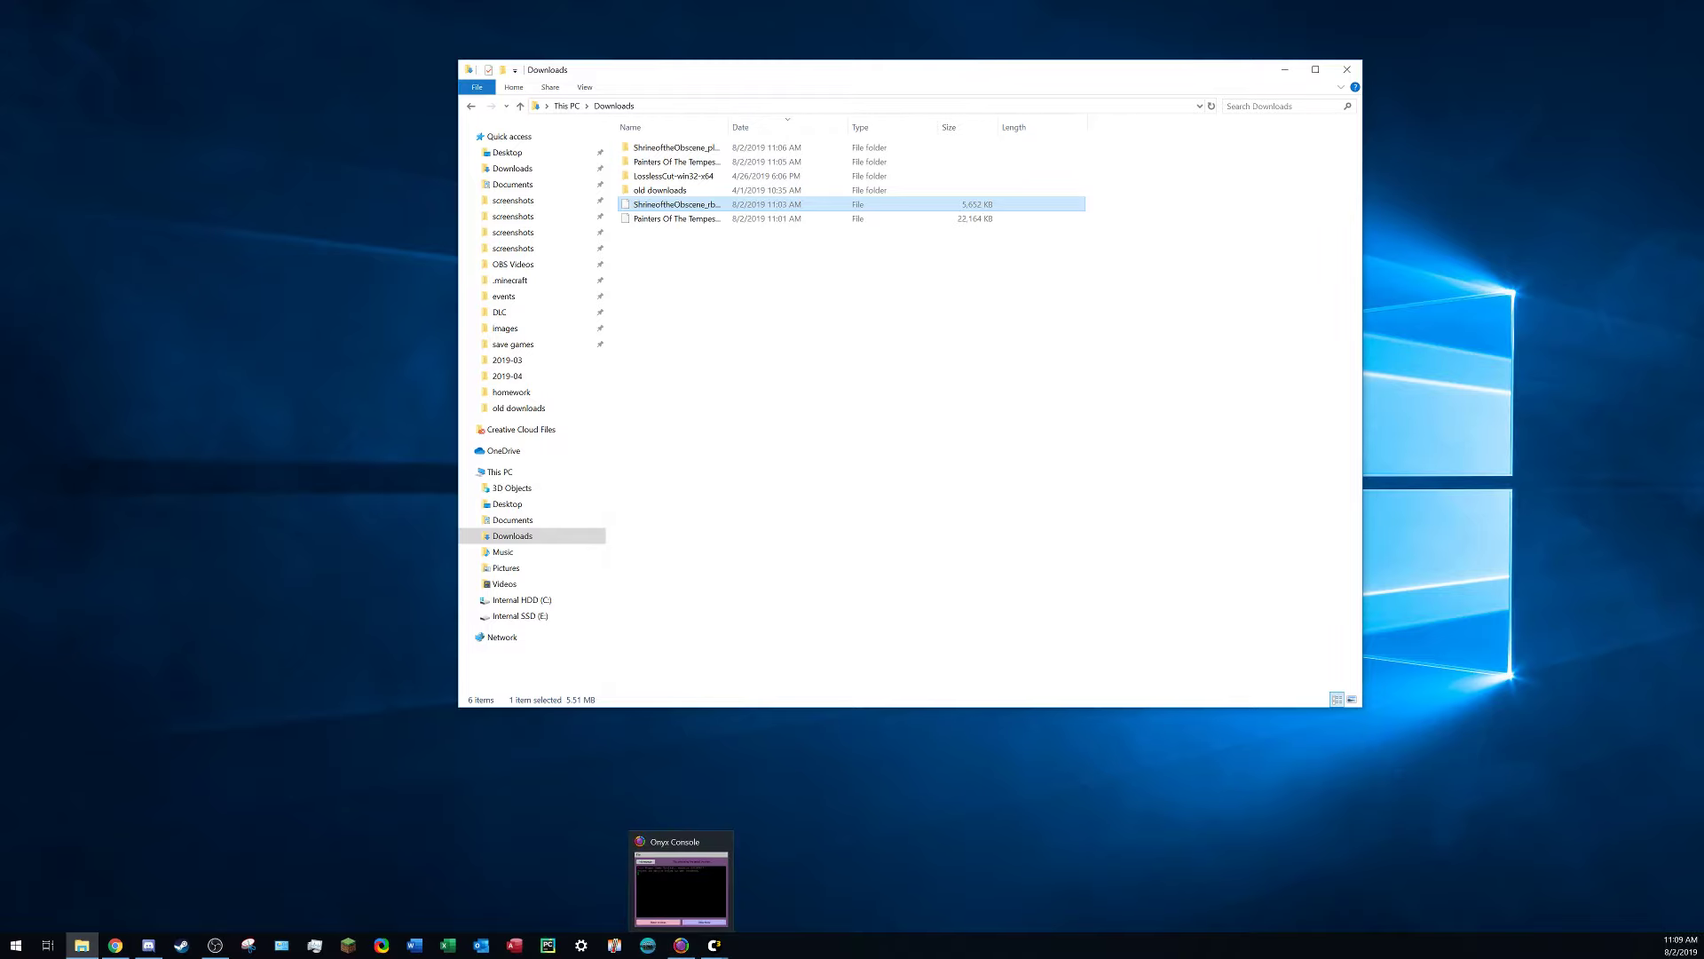
mouse_move(713, 946)
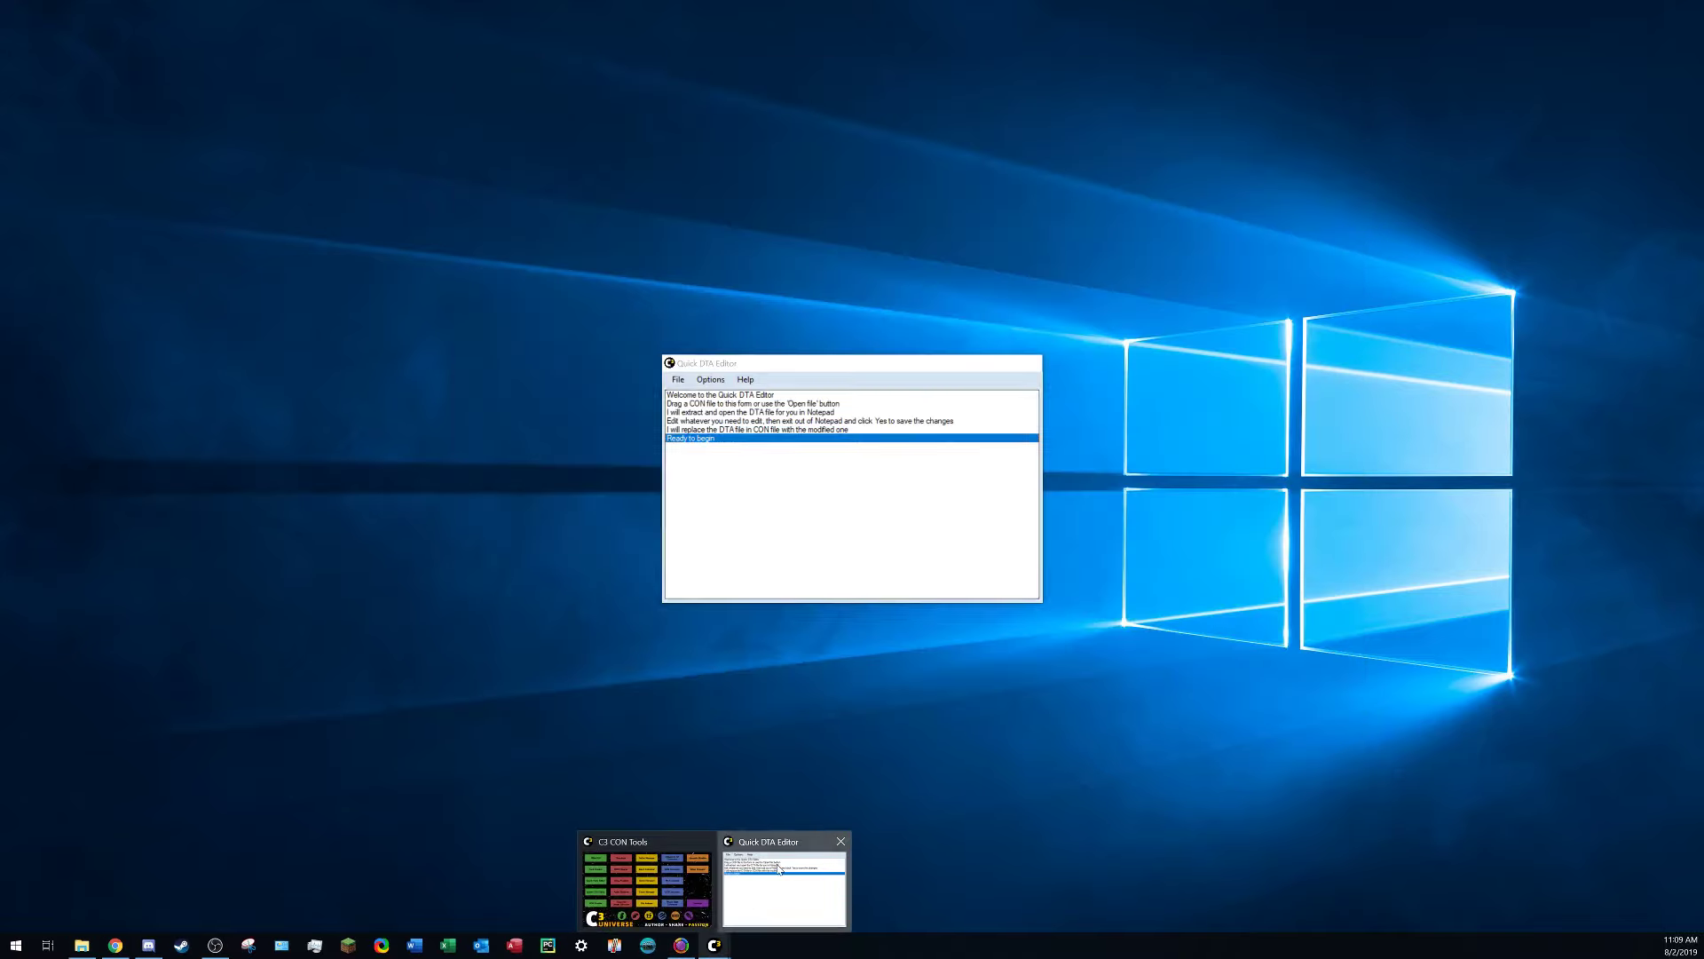
click(785, 888)
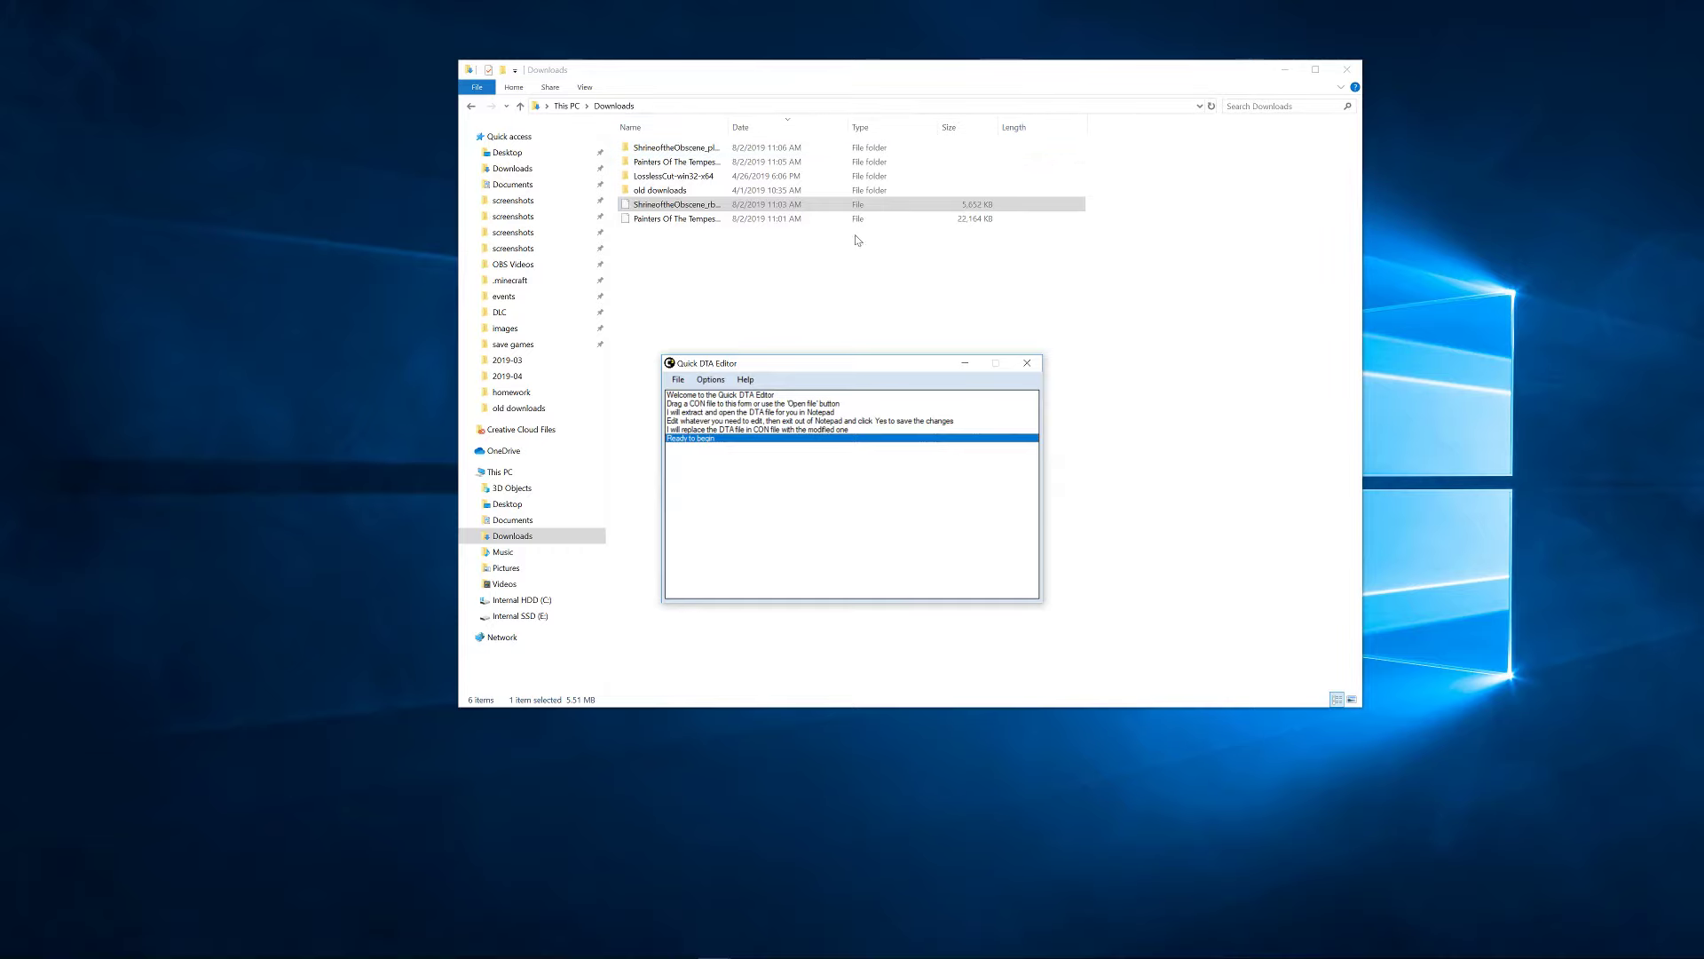
click(719, 218)
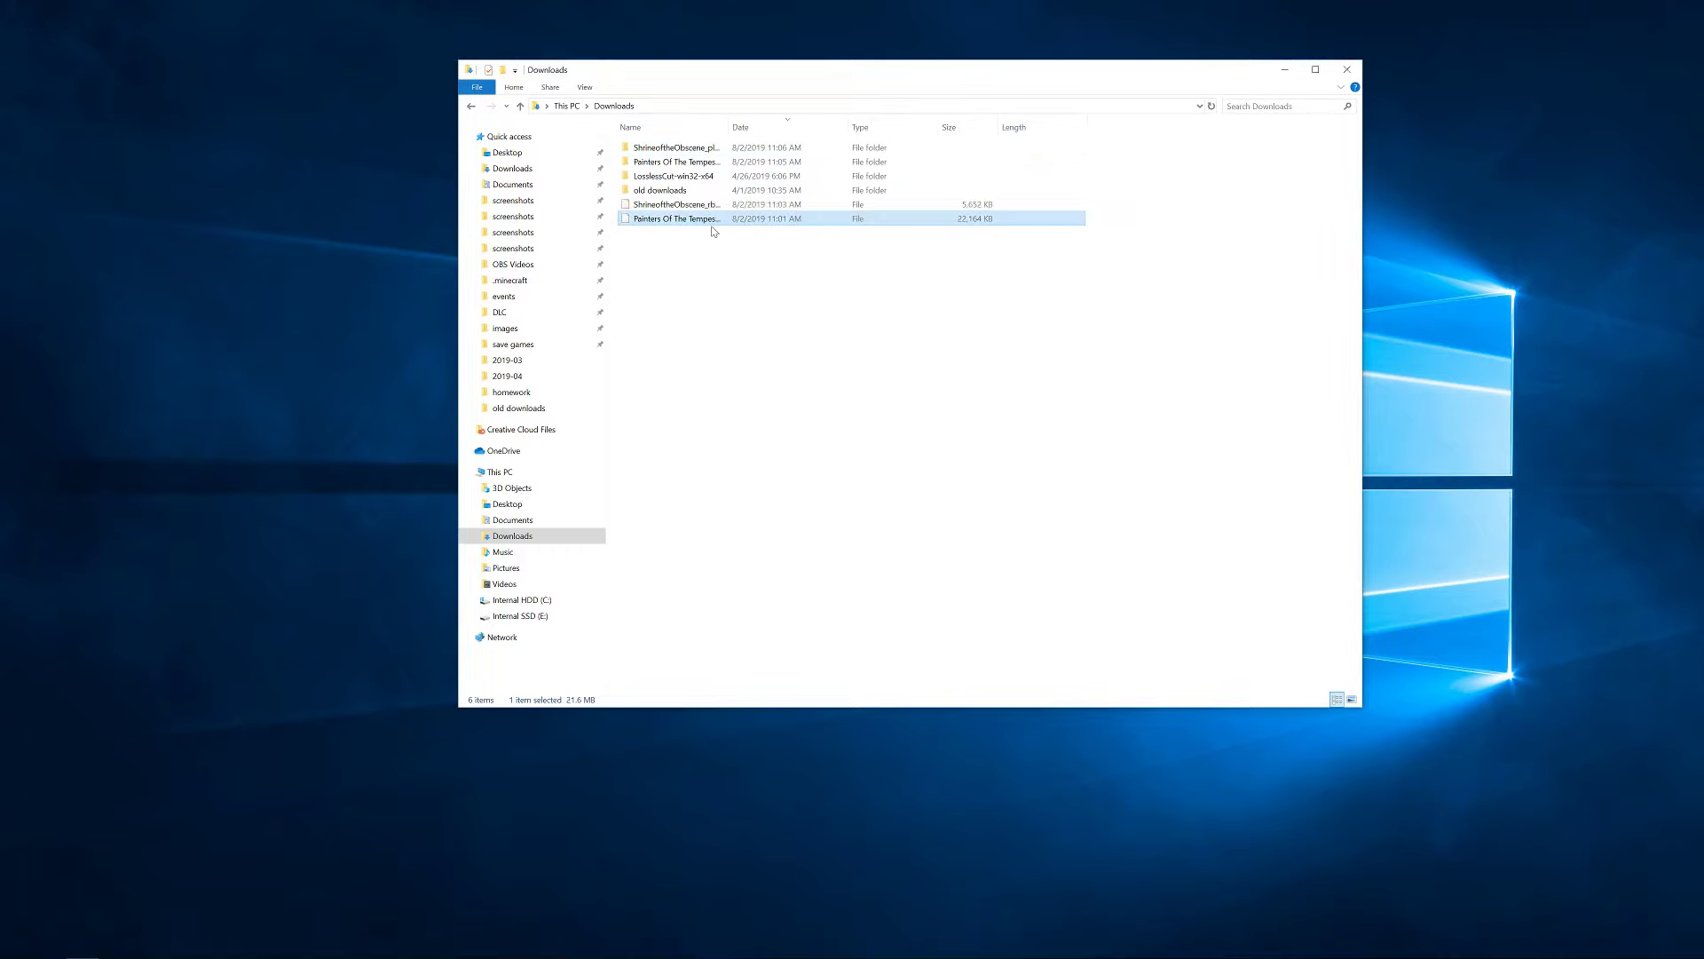
drag(737, 71, 1123, 73)
click(726, 371)
drag(726, 371, 346, 276)
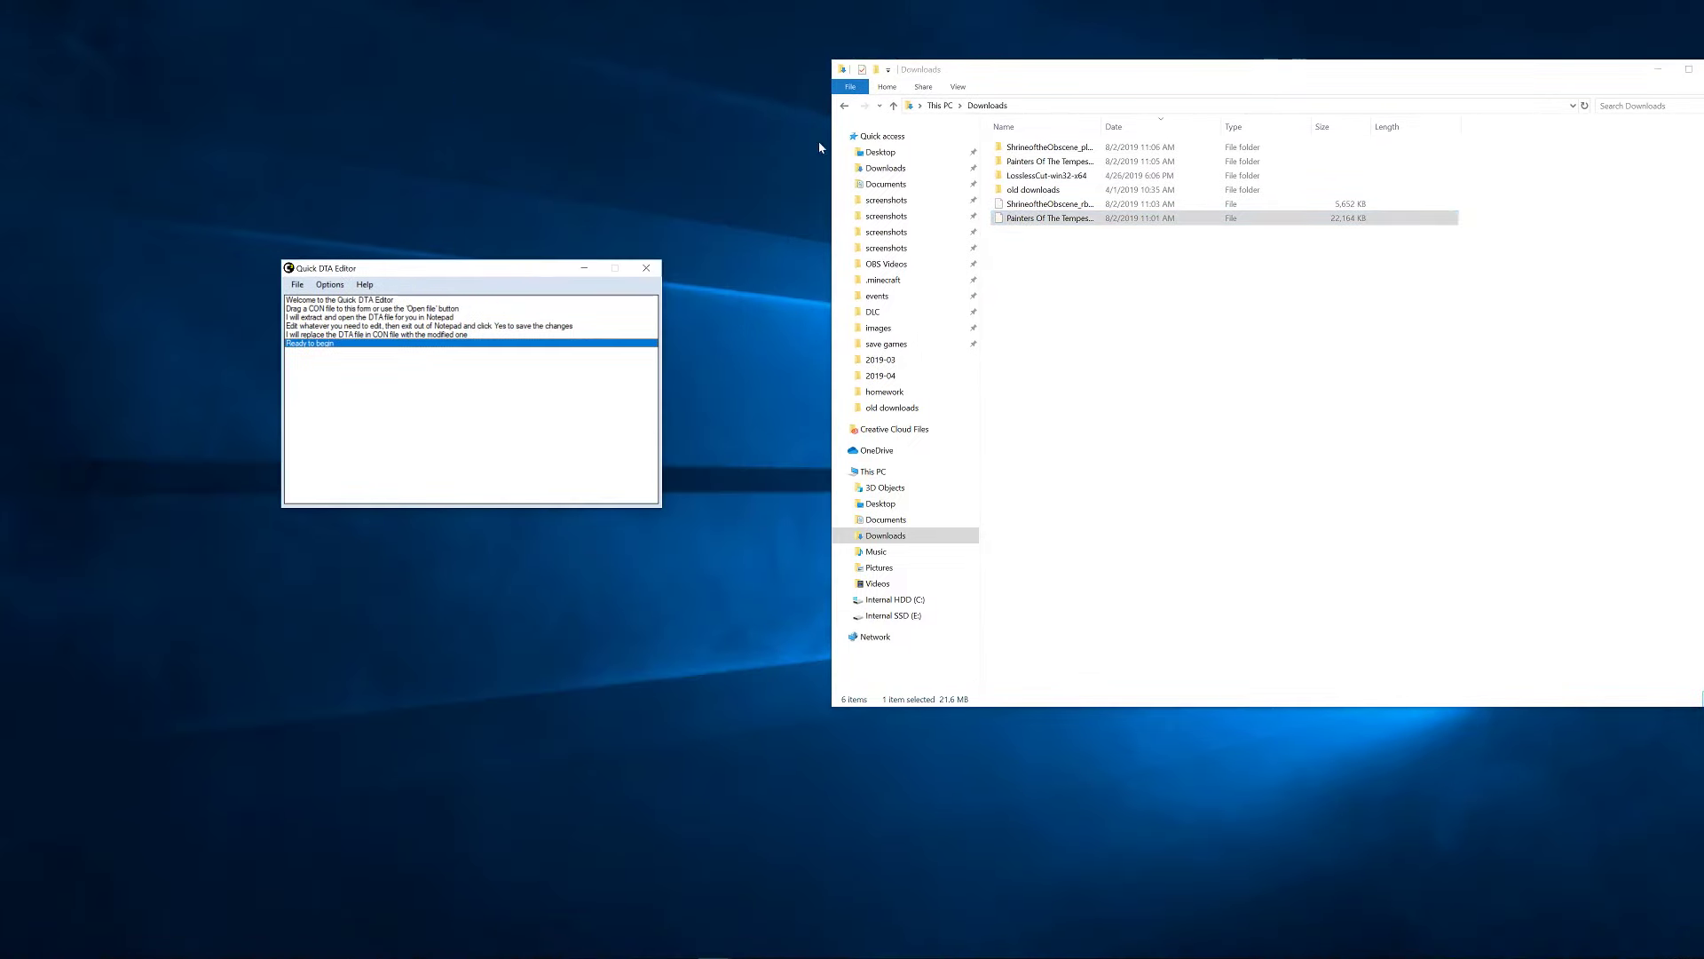
- Load the ShrineoftheObscene song file into Quick DTA Editor and keep only temp_dta.txt open in Notepad++
click(1023, 205)
drag(1024, 205, 438, 405)
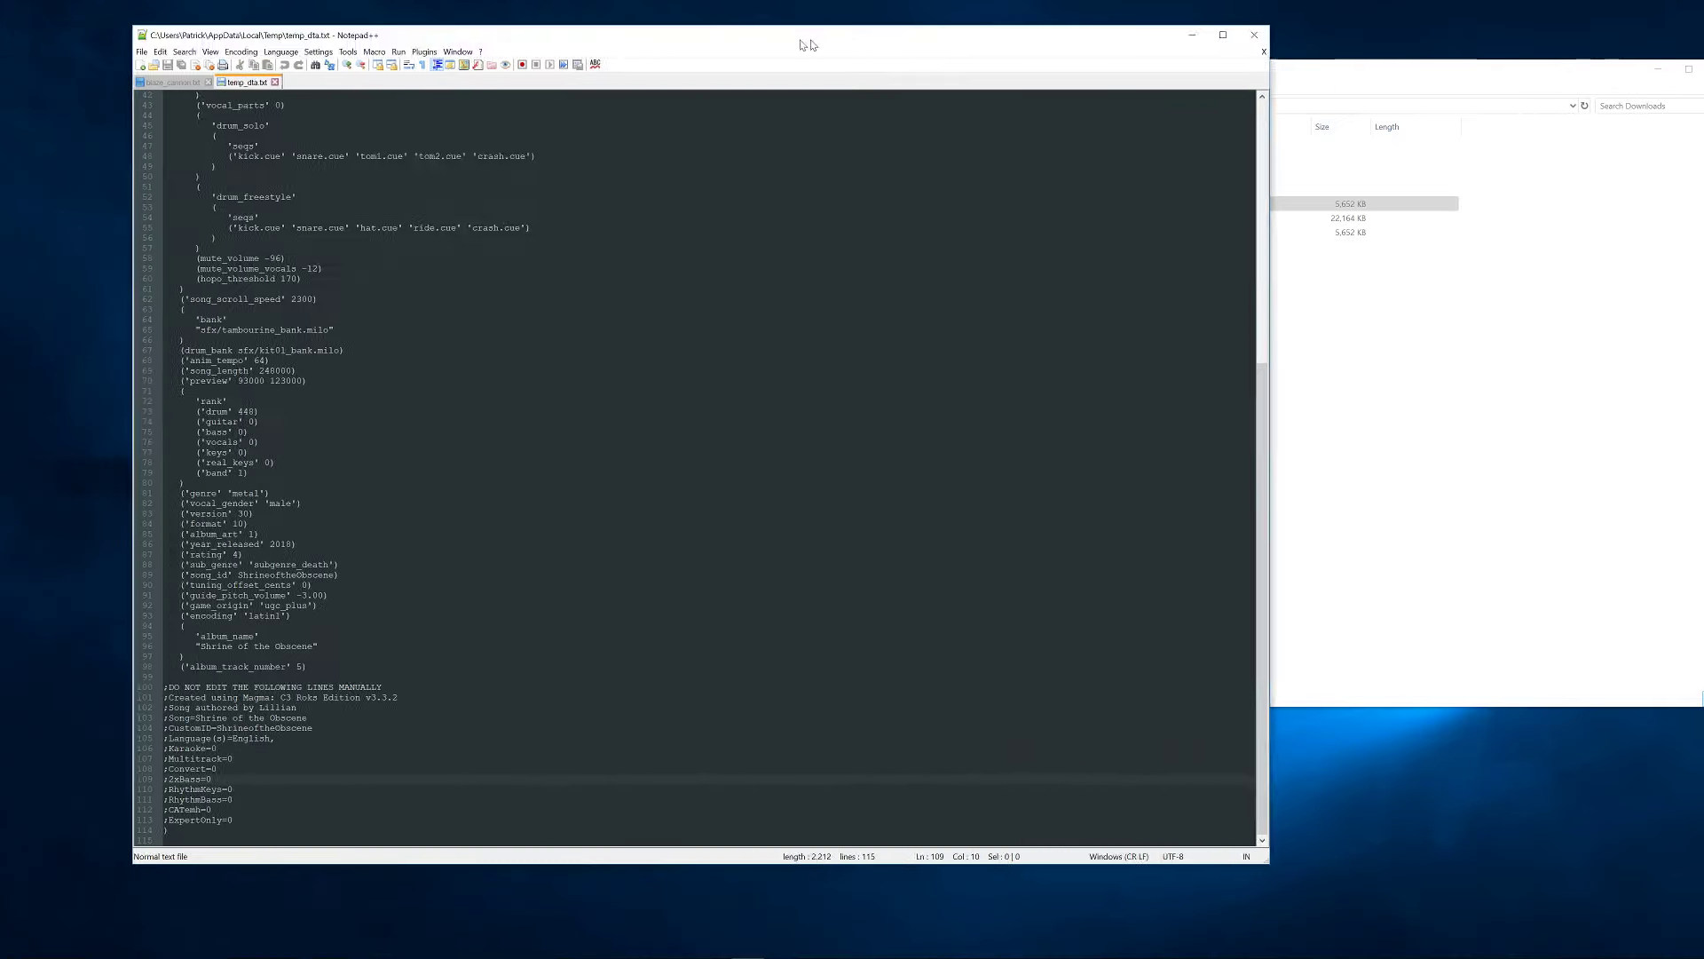
click(272, 82)
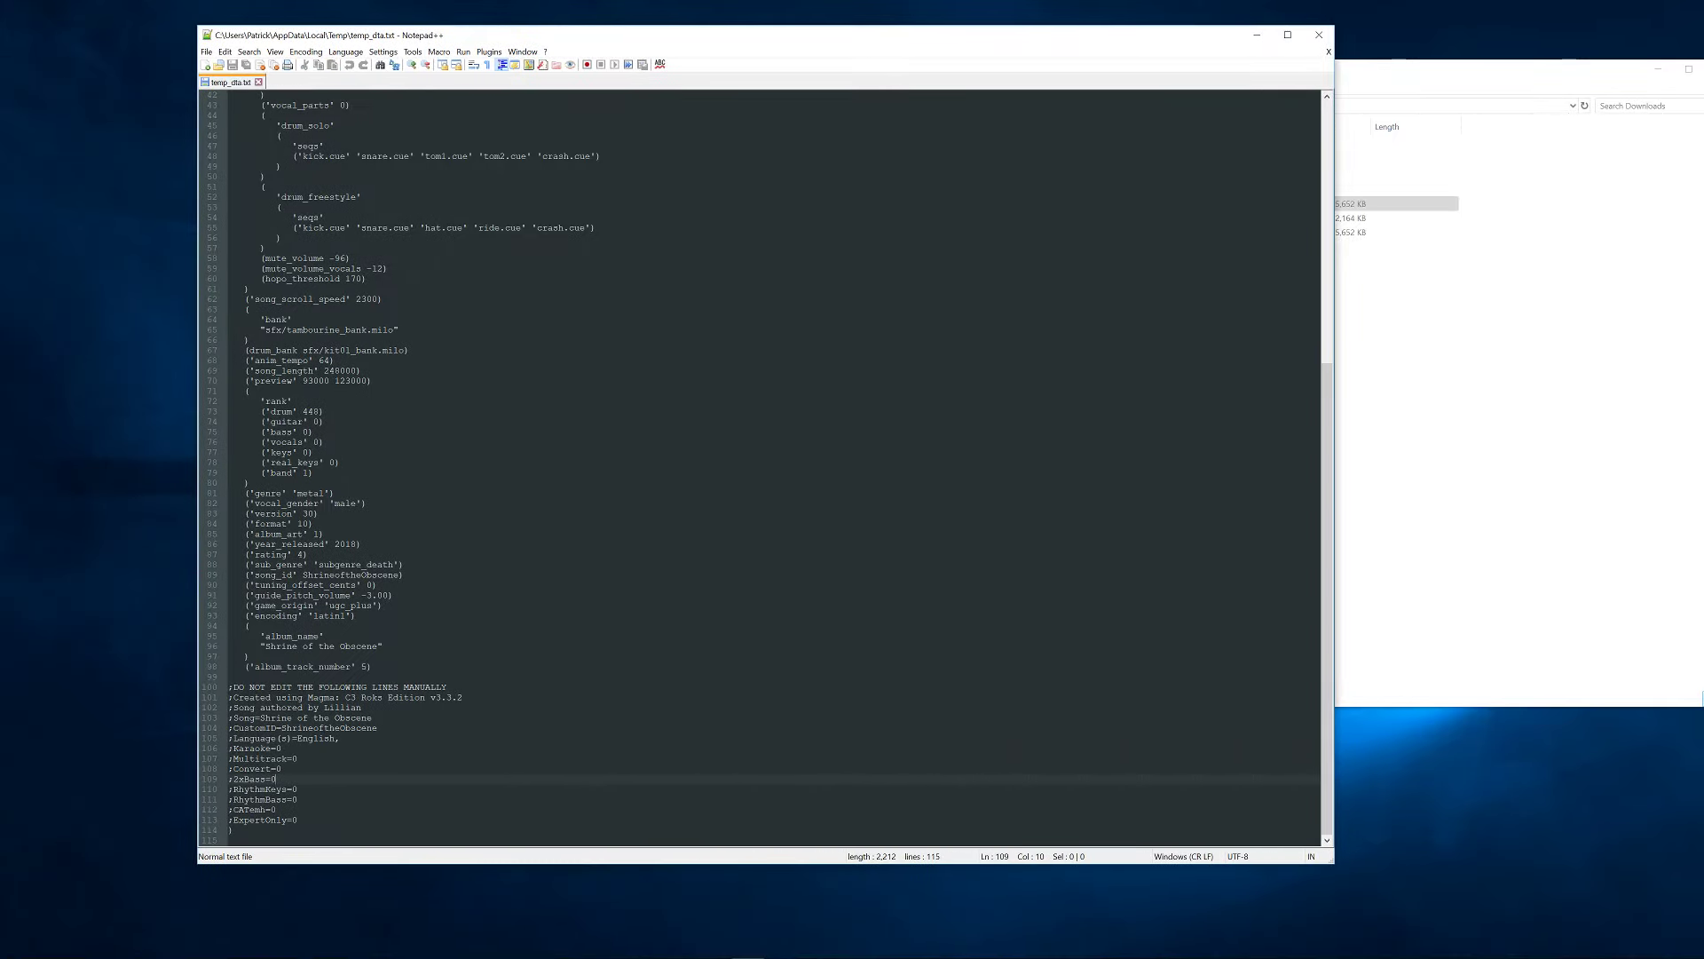
- Examine the Convert and 2xBass lines in the Shrine of the Obscene DTA text, then close it
key(shift+Up)
key(shift+Home)
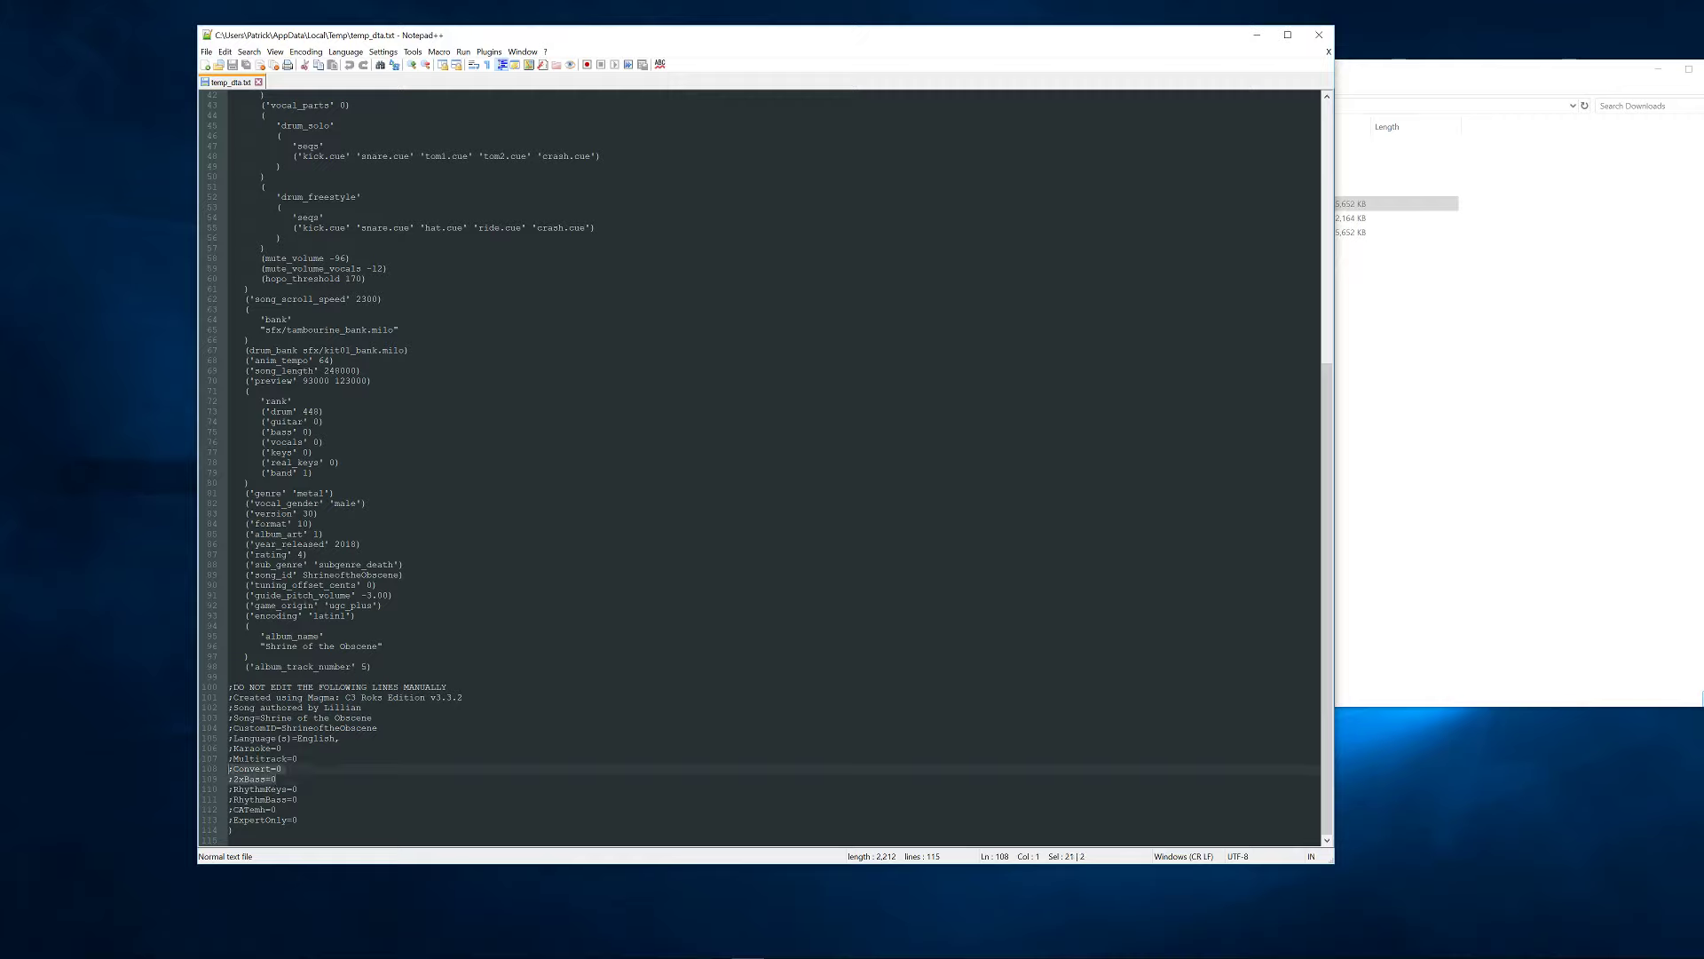
key(End)
scroll(334, 778, up, 8)
click(1319, 35)
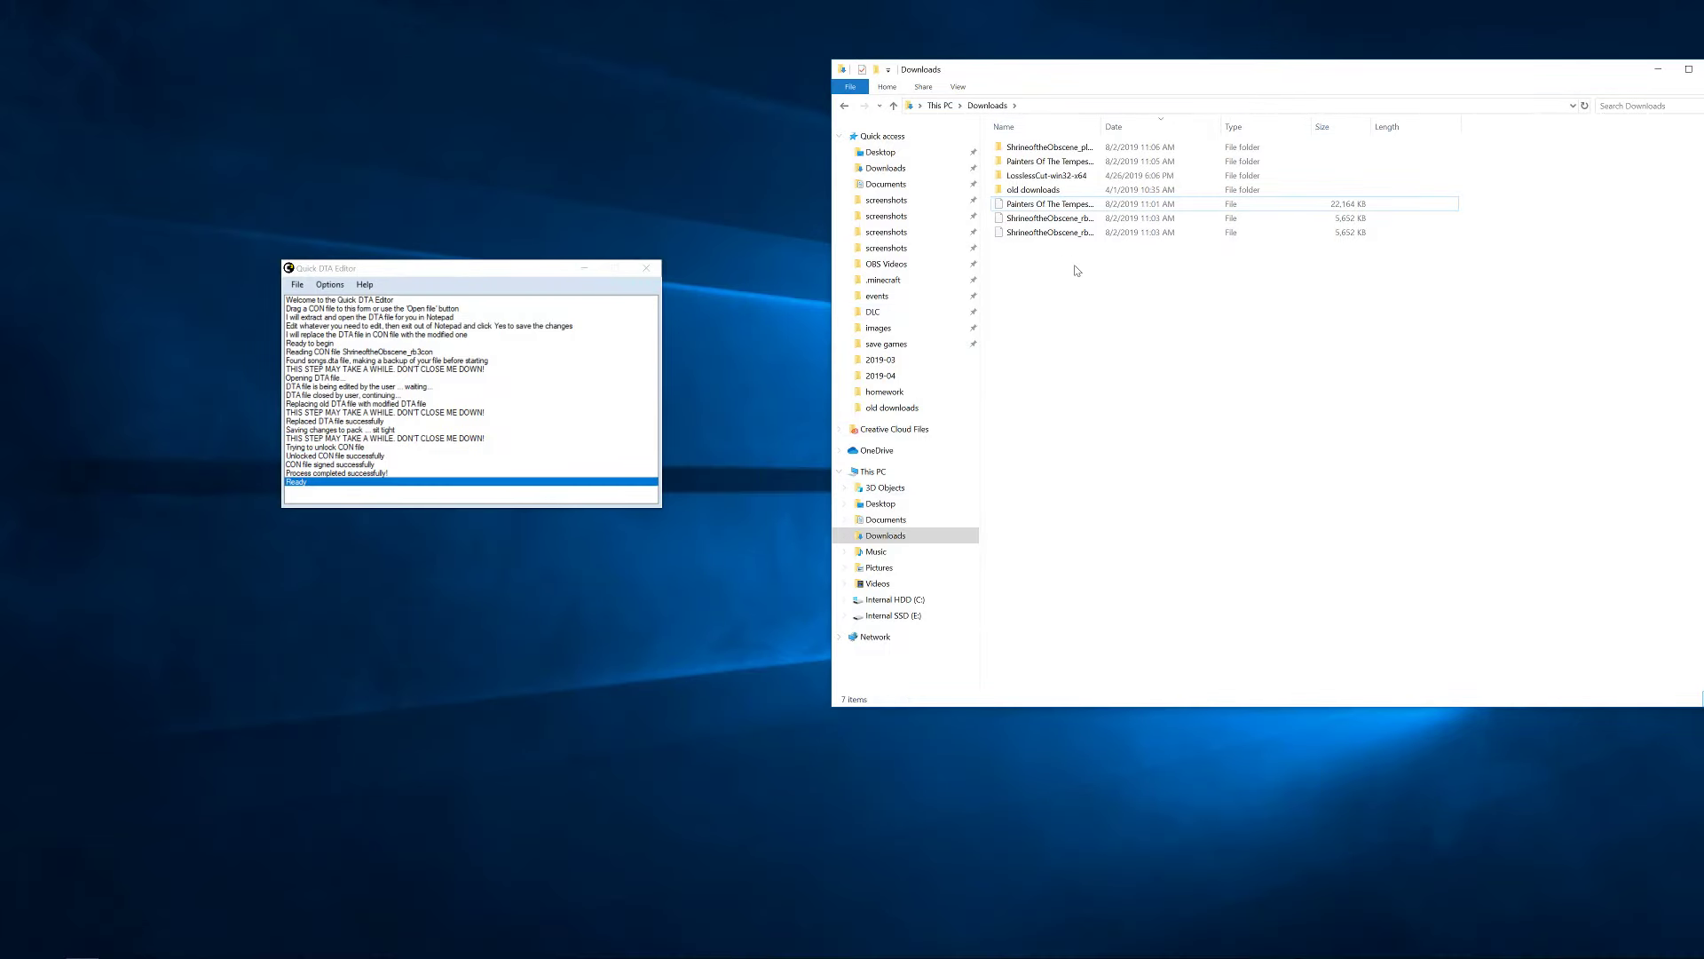
- Delete the first listed of the two ShrineoftheObscene song files in Downloads
right_click(1075, 222)
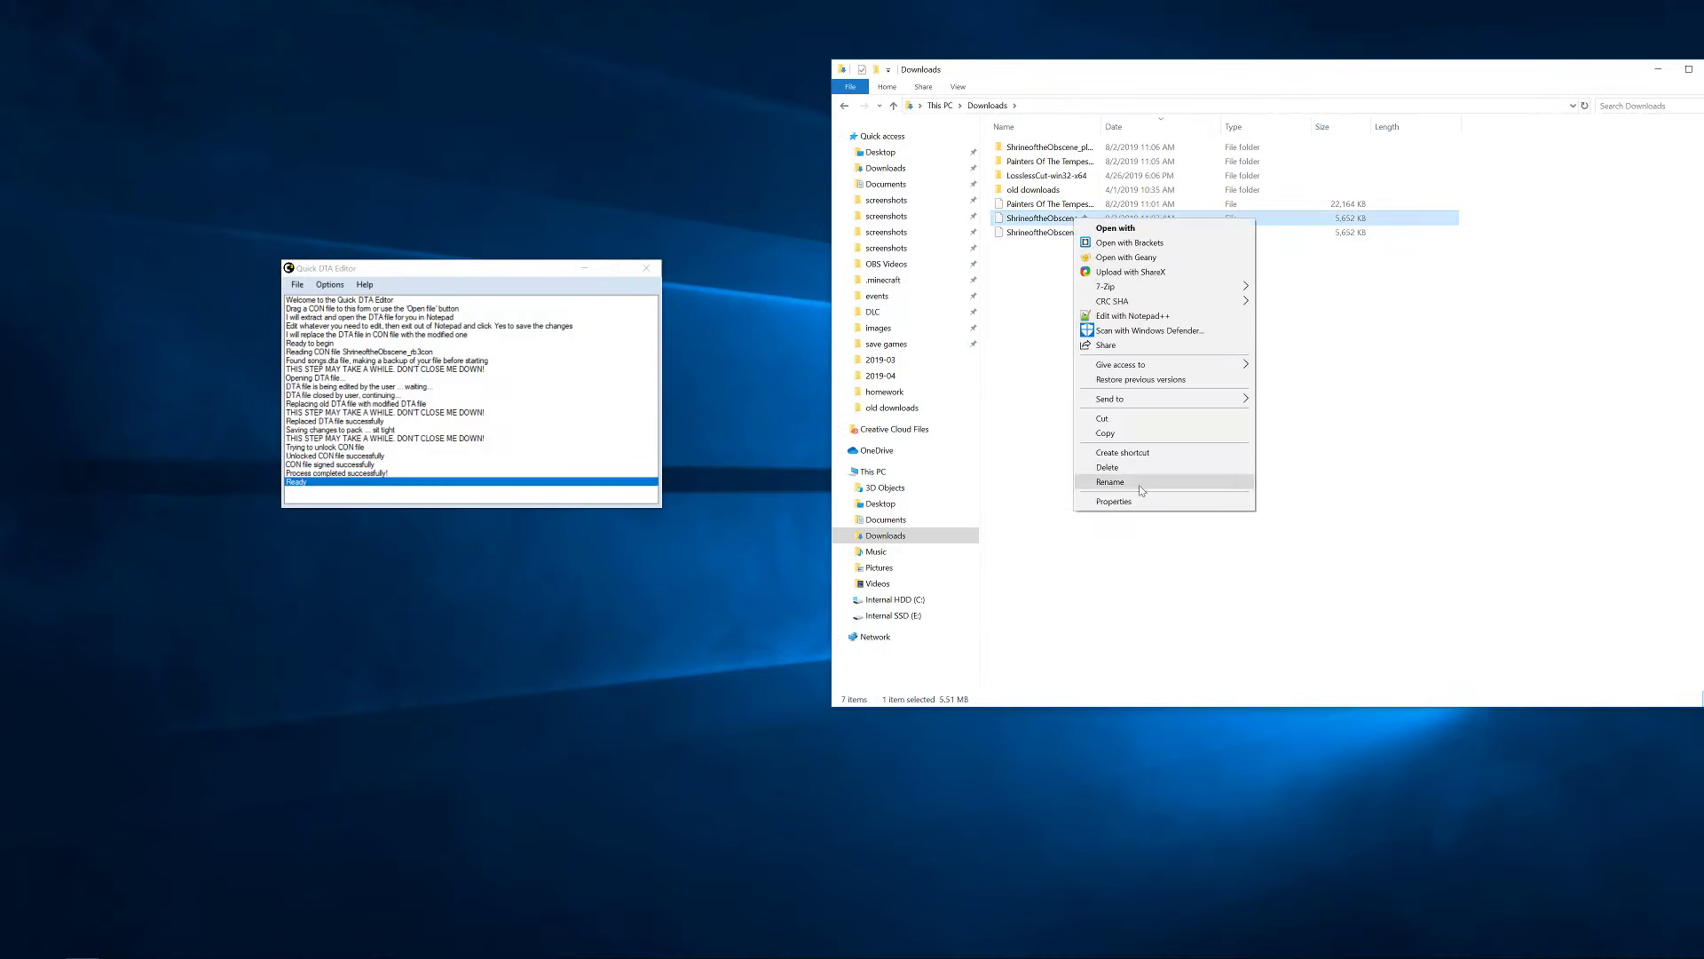
click(1110, 479)
click(1145, 233)
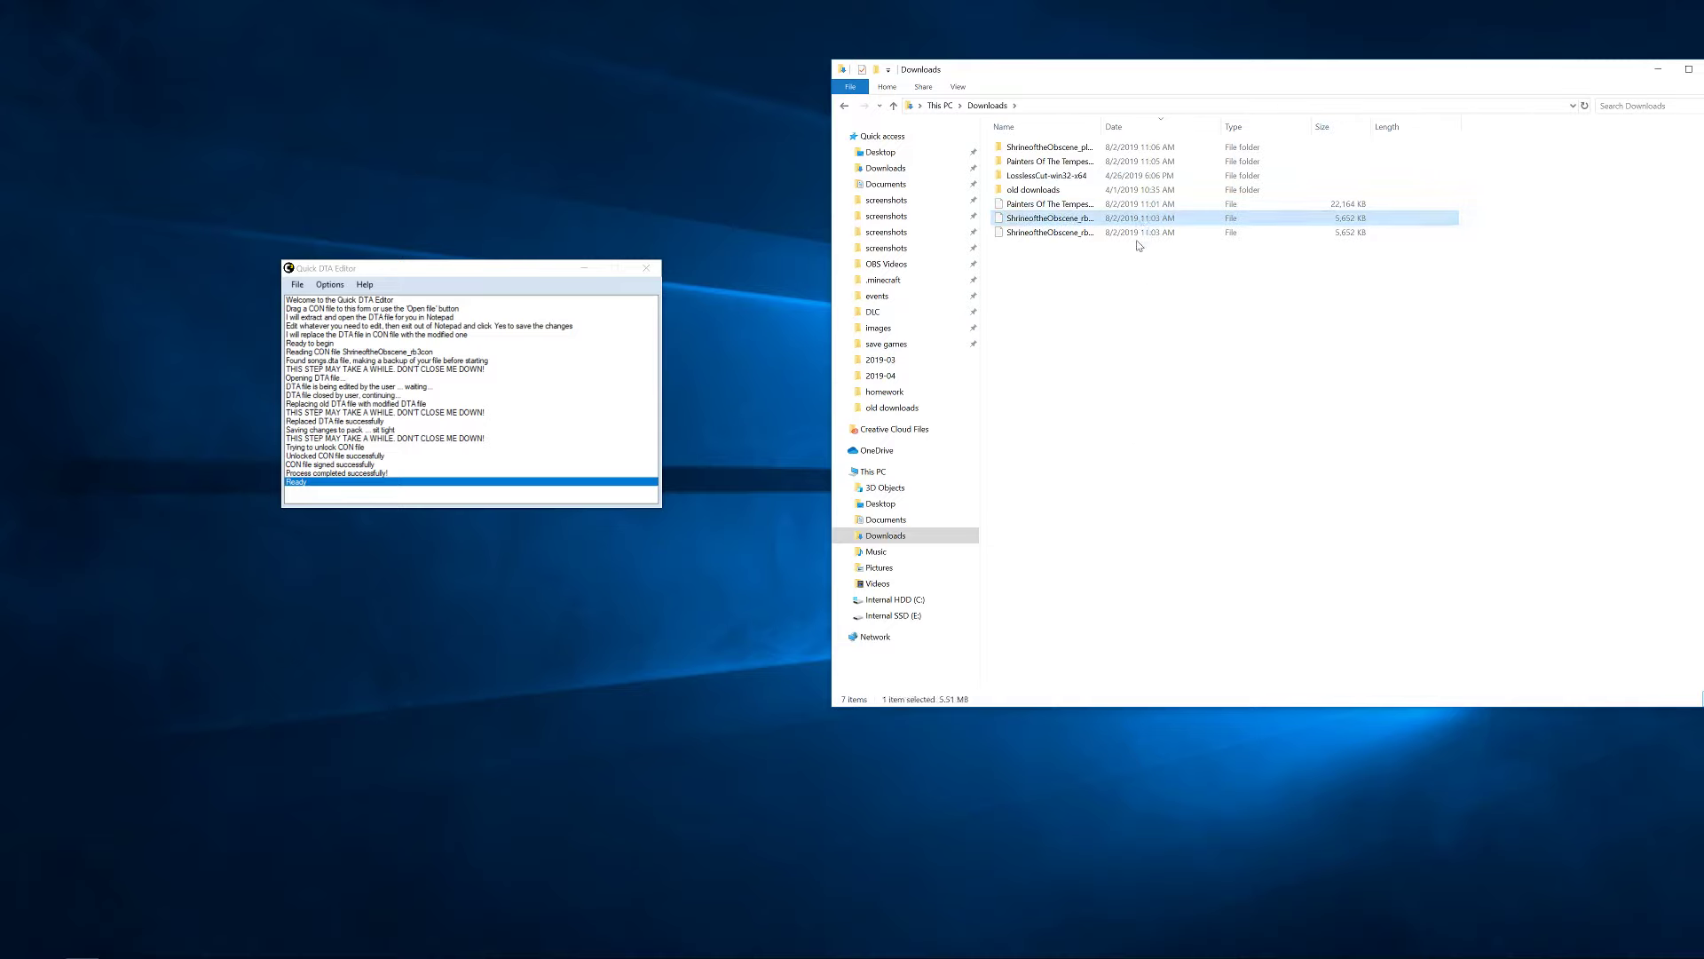
right_click(1124, 238)
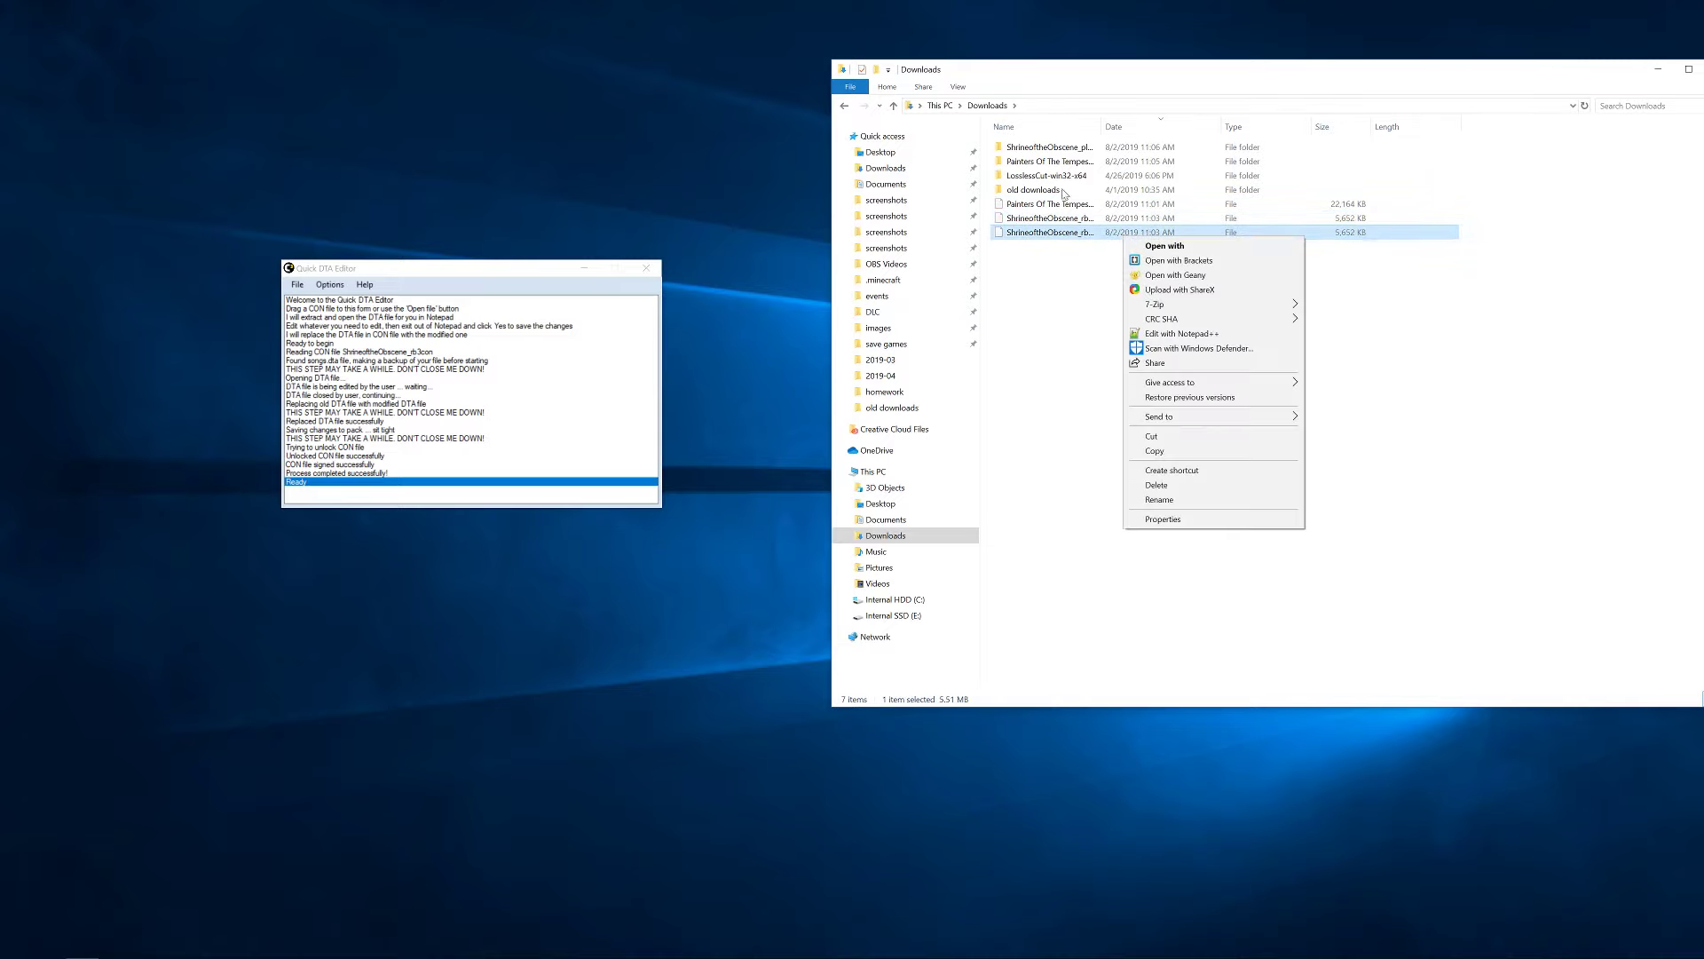
click(1065, 222)
right_click(1065, 223)
click(1122, 470)
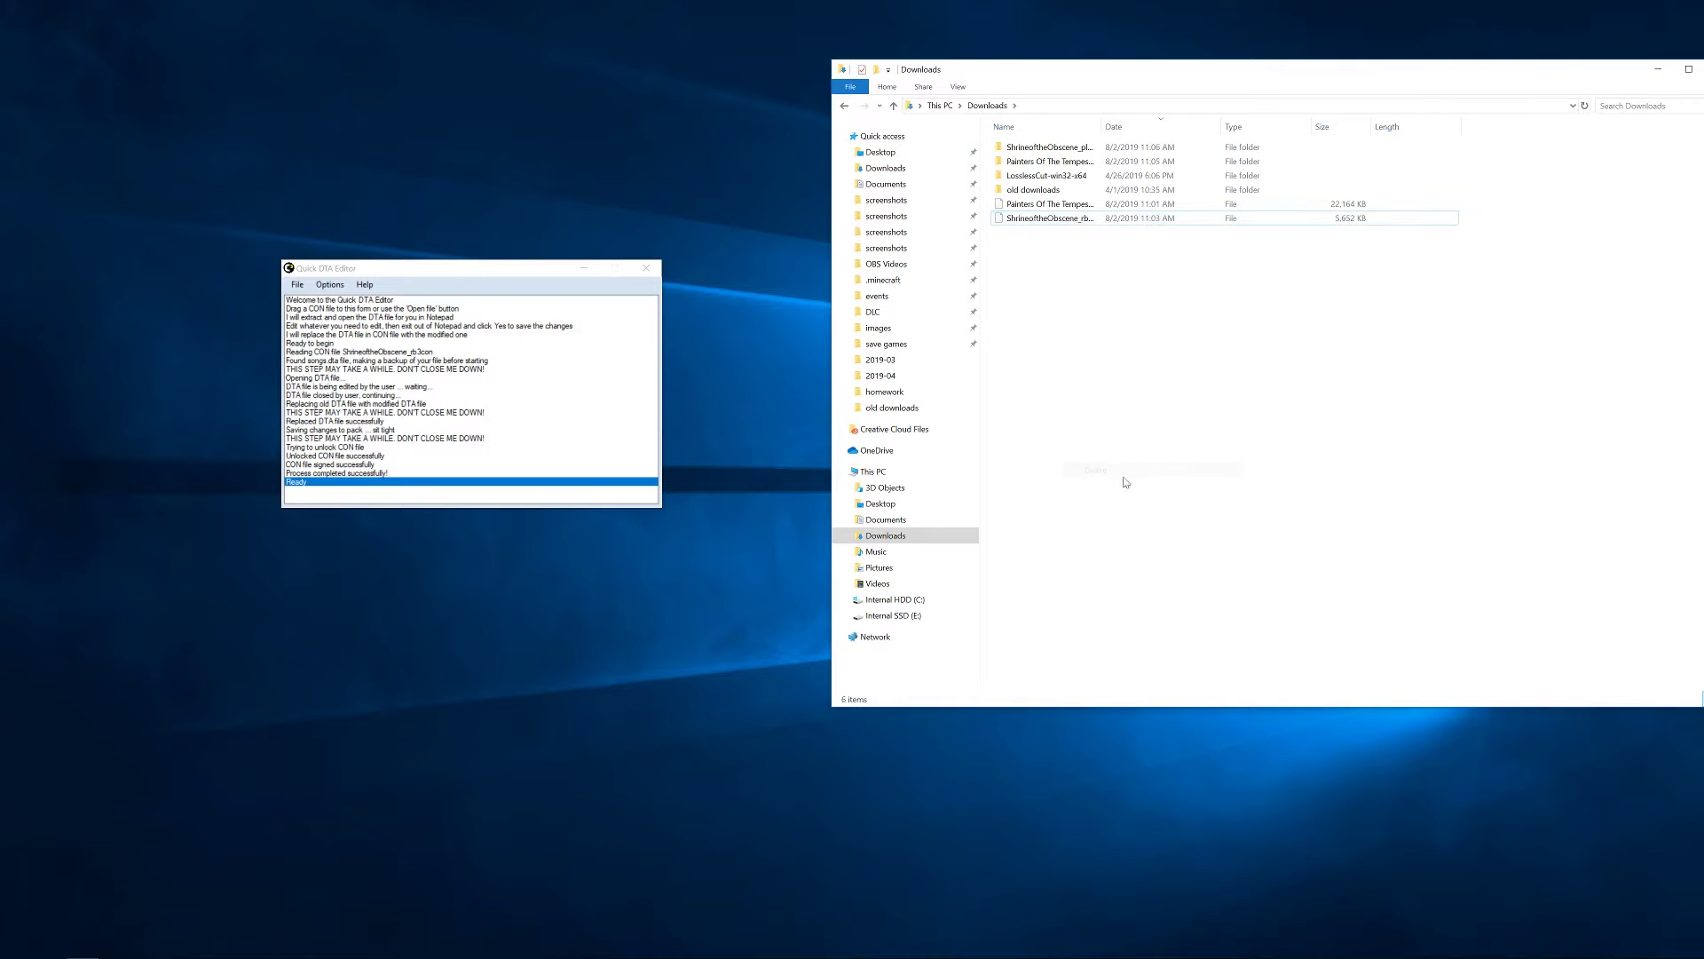
- Load the Painters Of The Tempest song file into Quick DTA Editor, examine its Convert and 2xBass lines, and close the text
click(1076, 208)
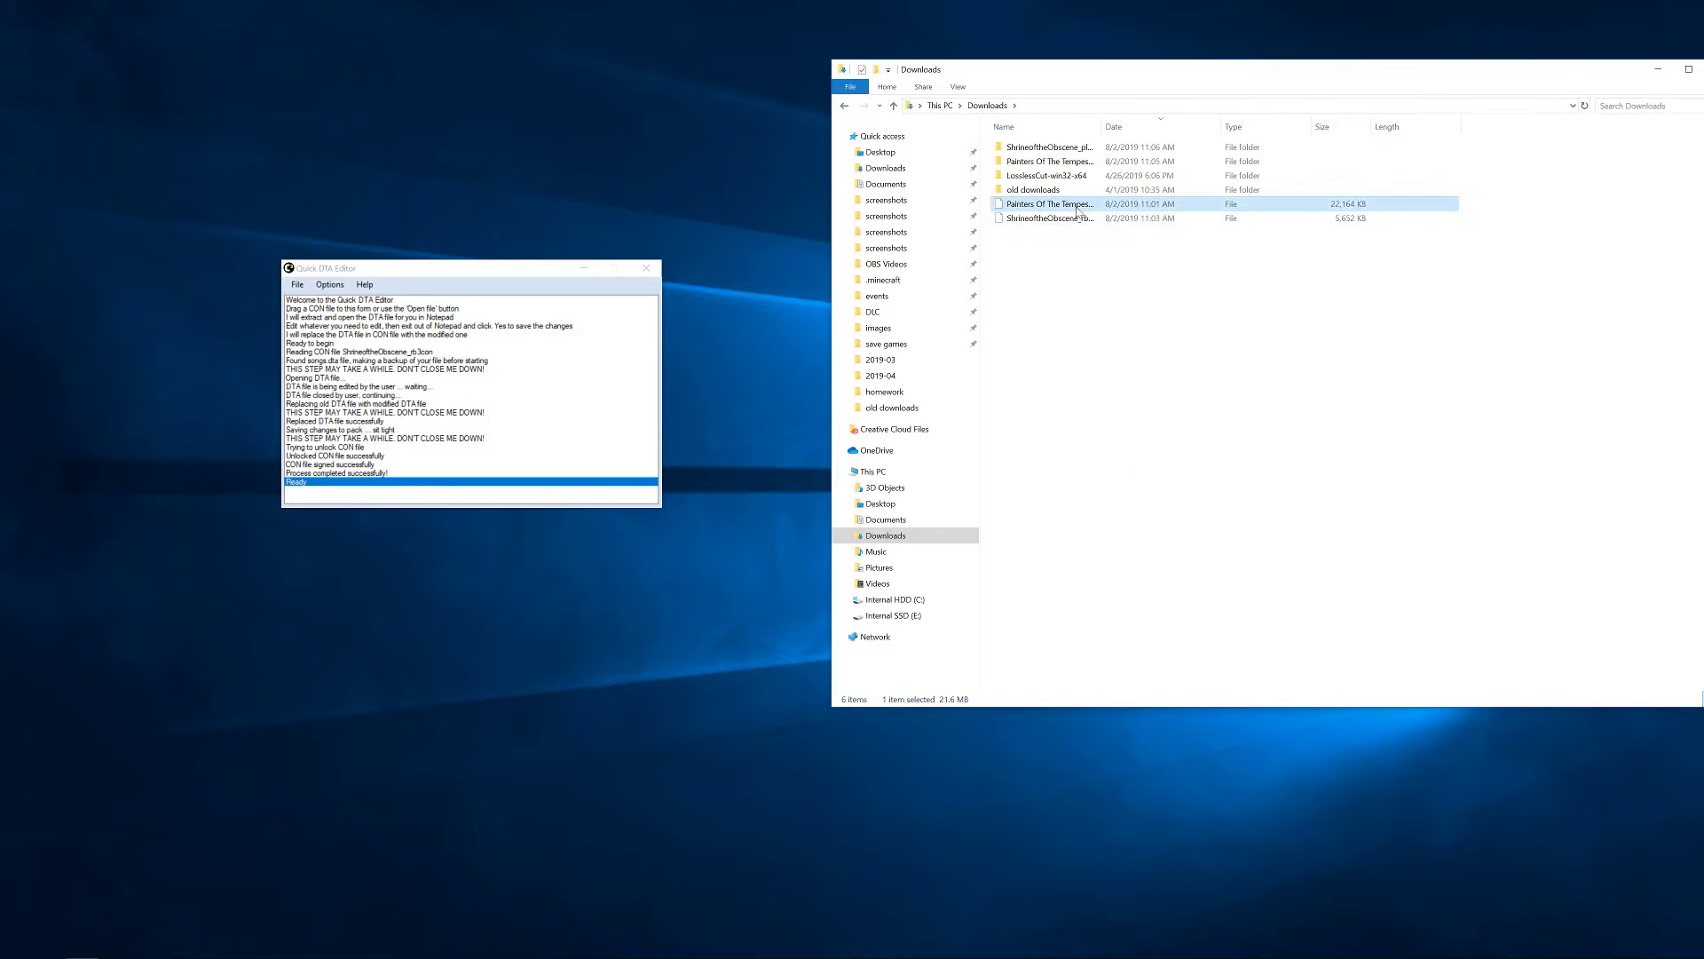
drag(1077, 211, 533, 346)
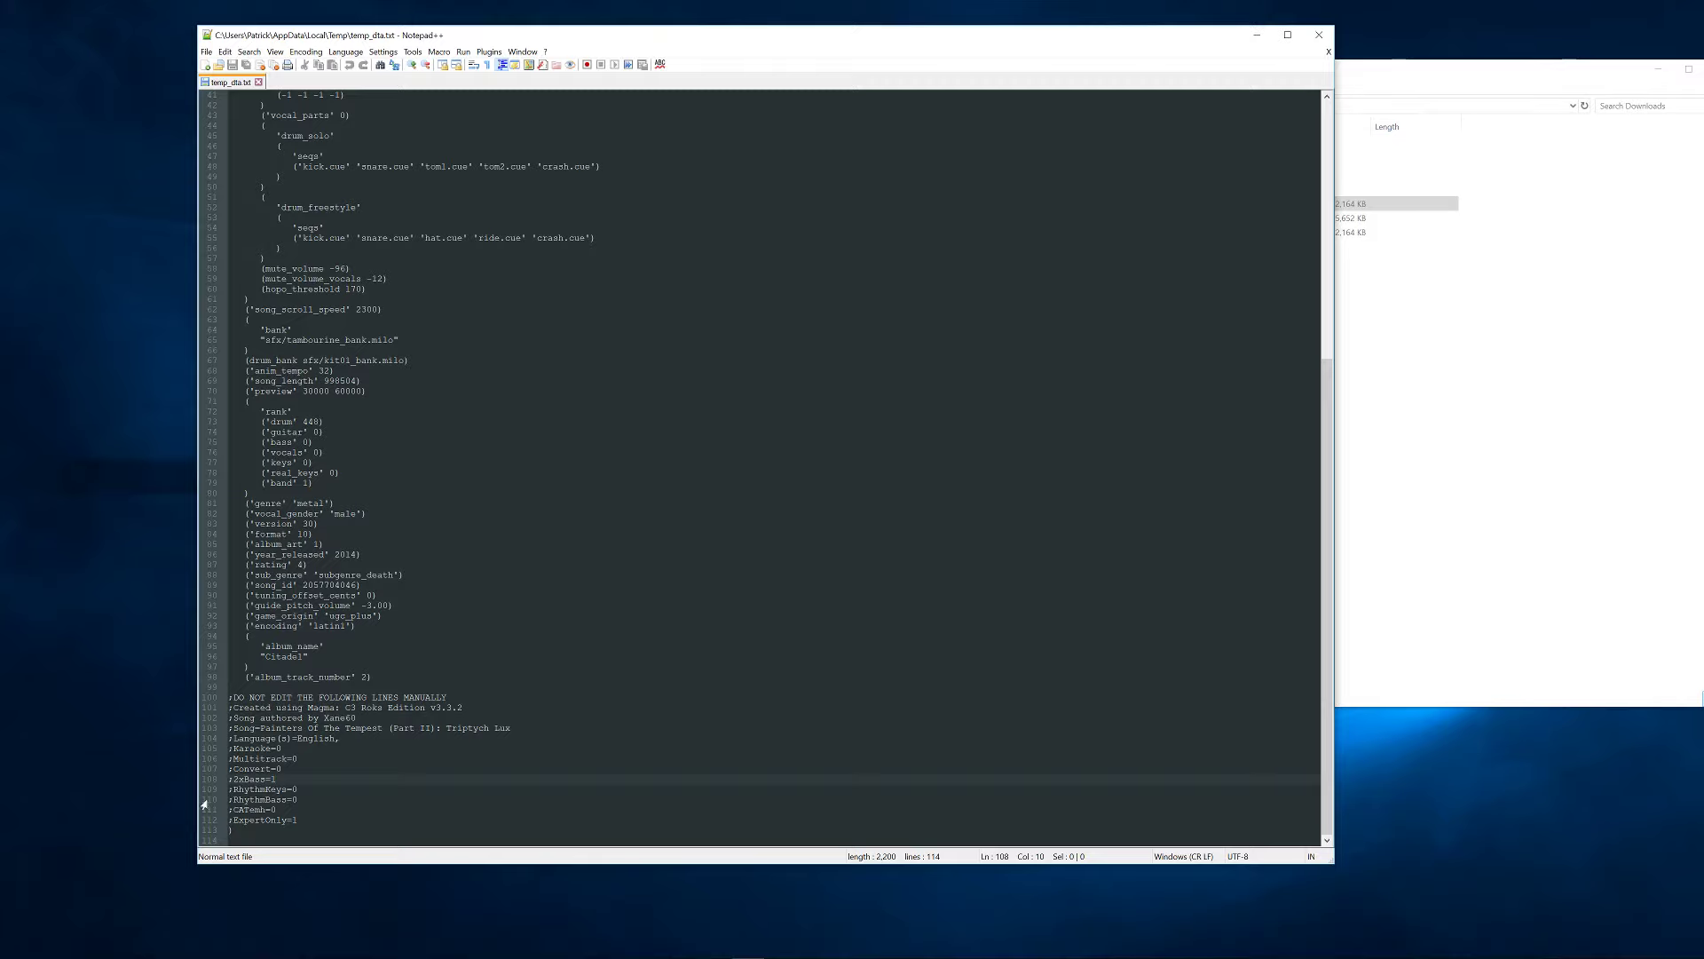
key(shift+Up)
key(shift+Home)
click(640, 473)
click(1322, 36)
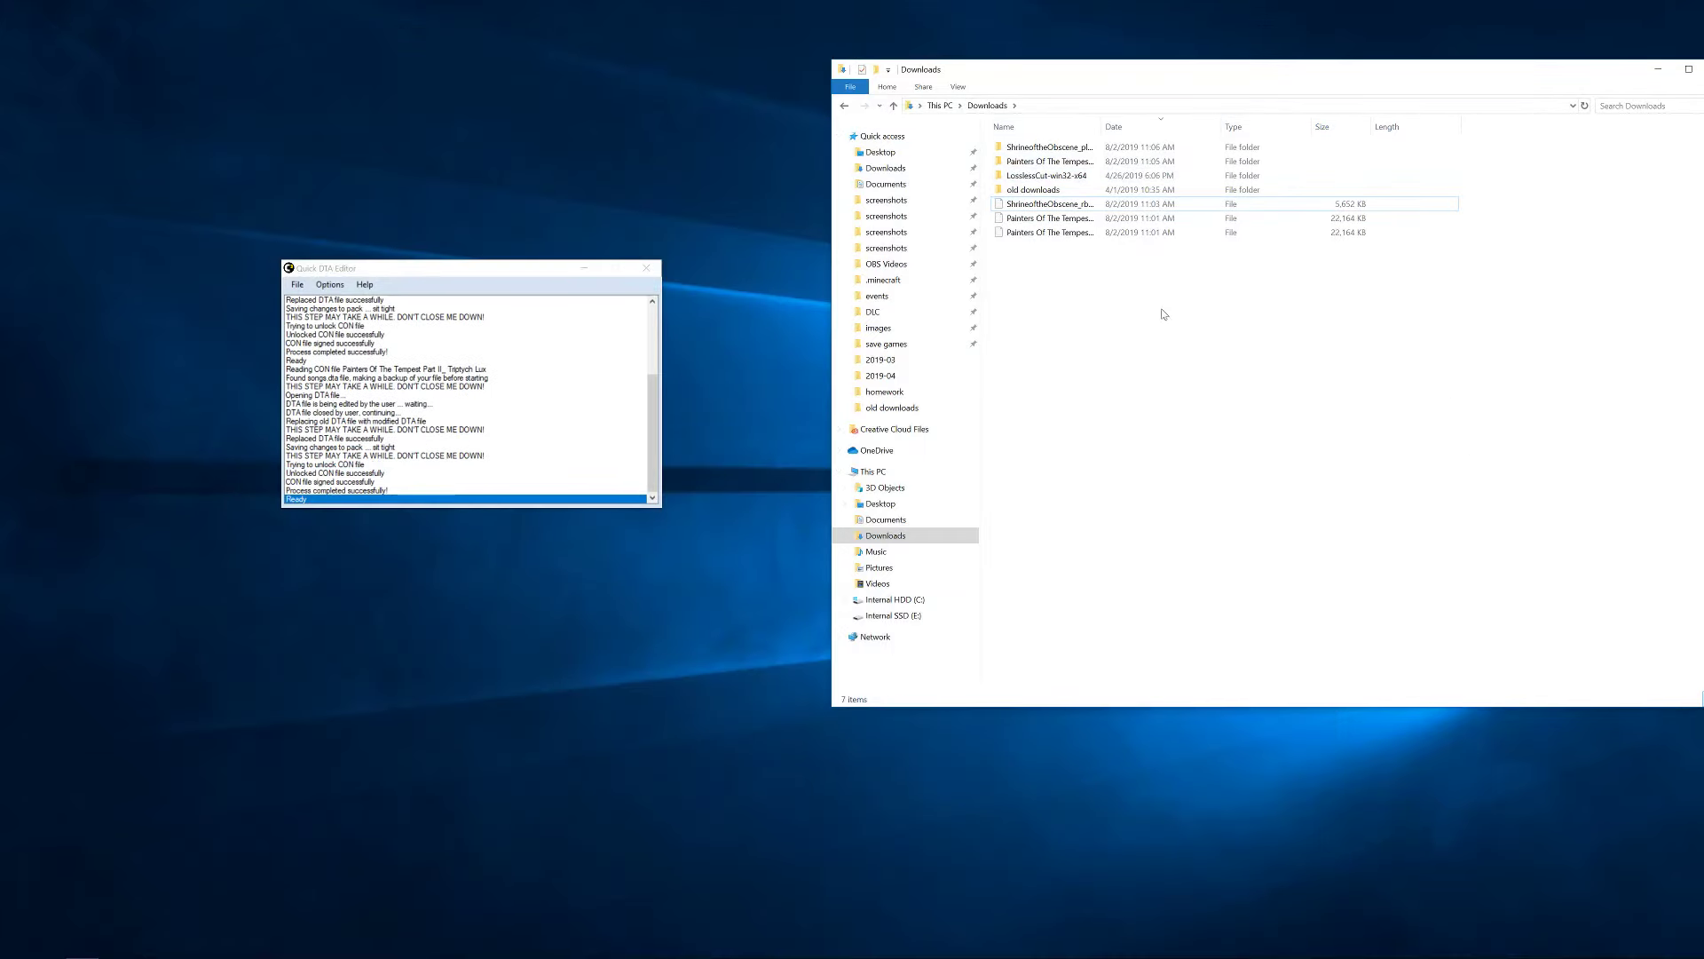
- Delete the first listed of the two Painters Of The Tempest song files in Downloads
click(1096, 220)
right_click(1096, 226)
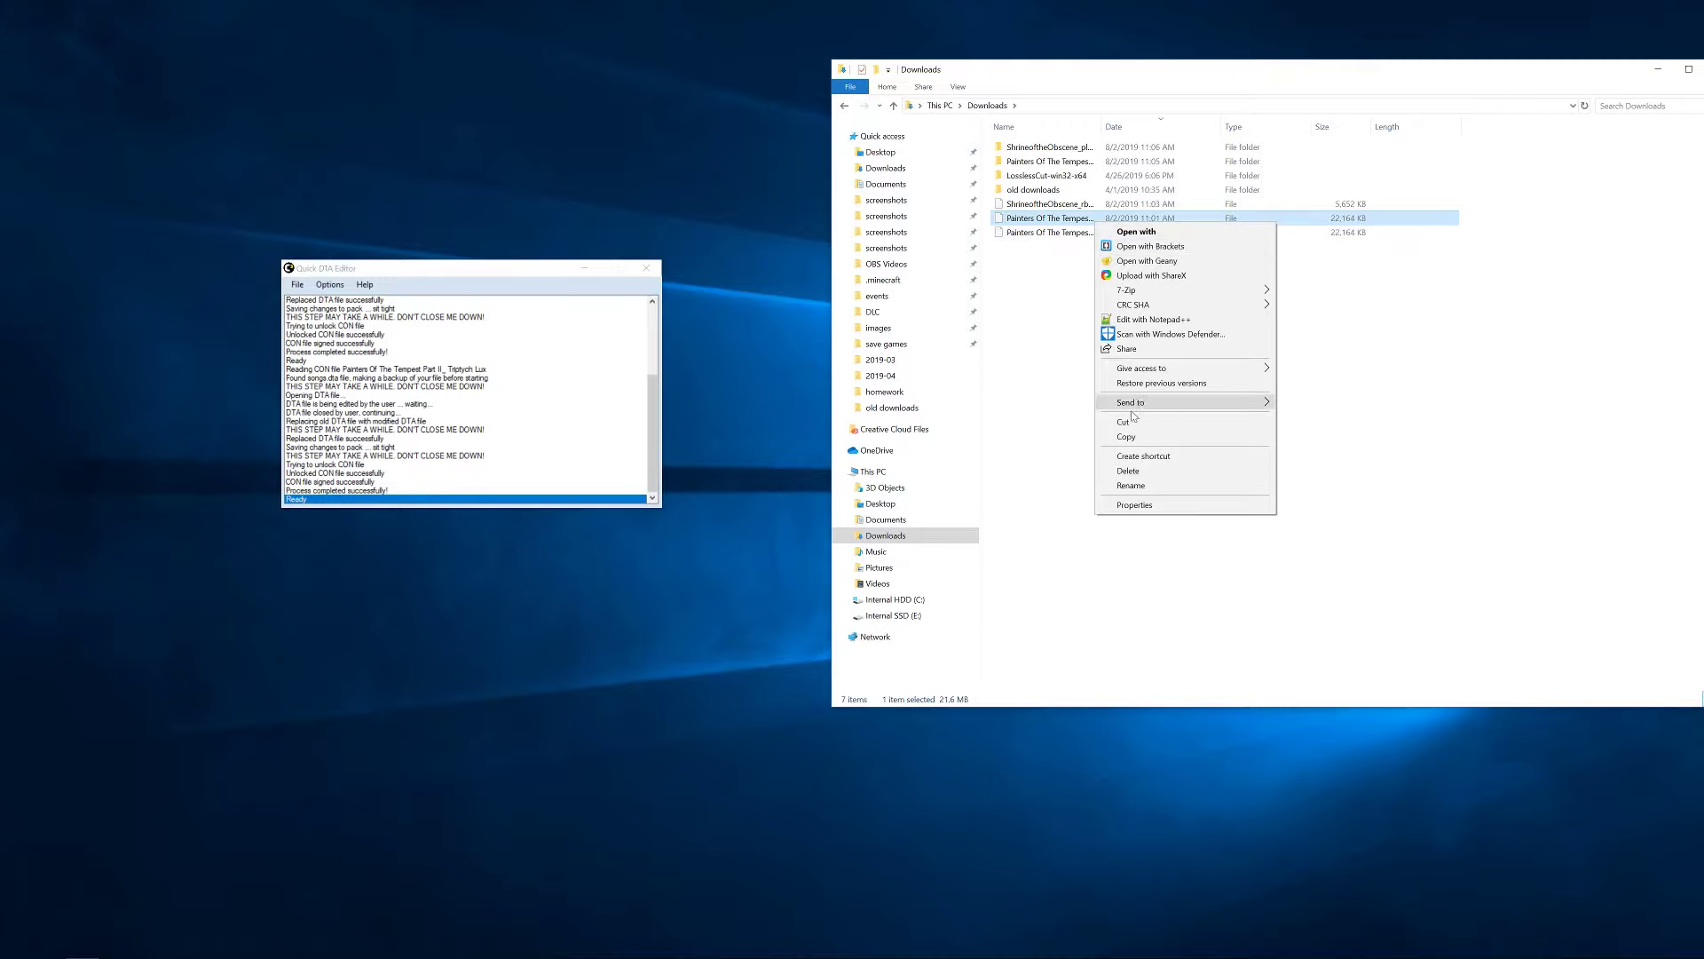
click(1128, 471)
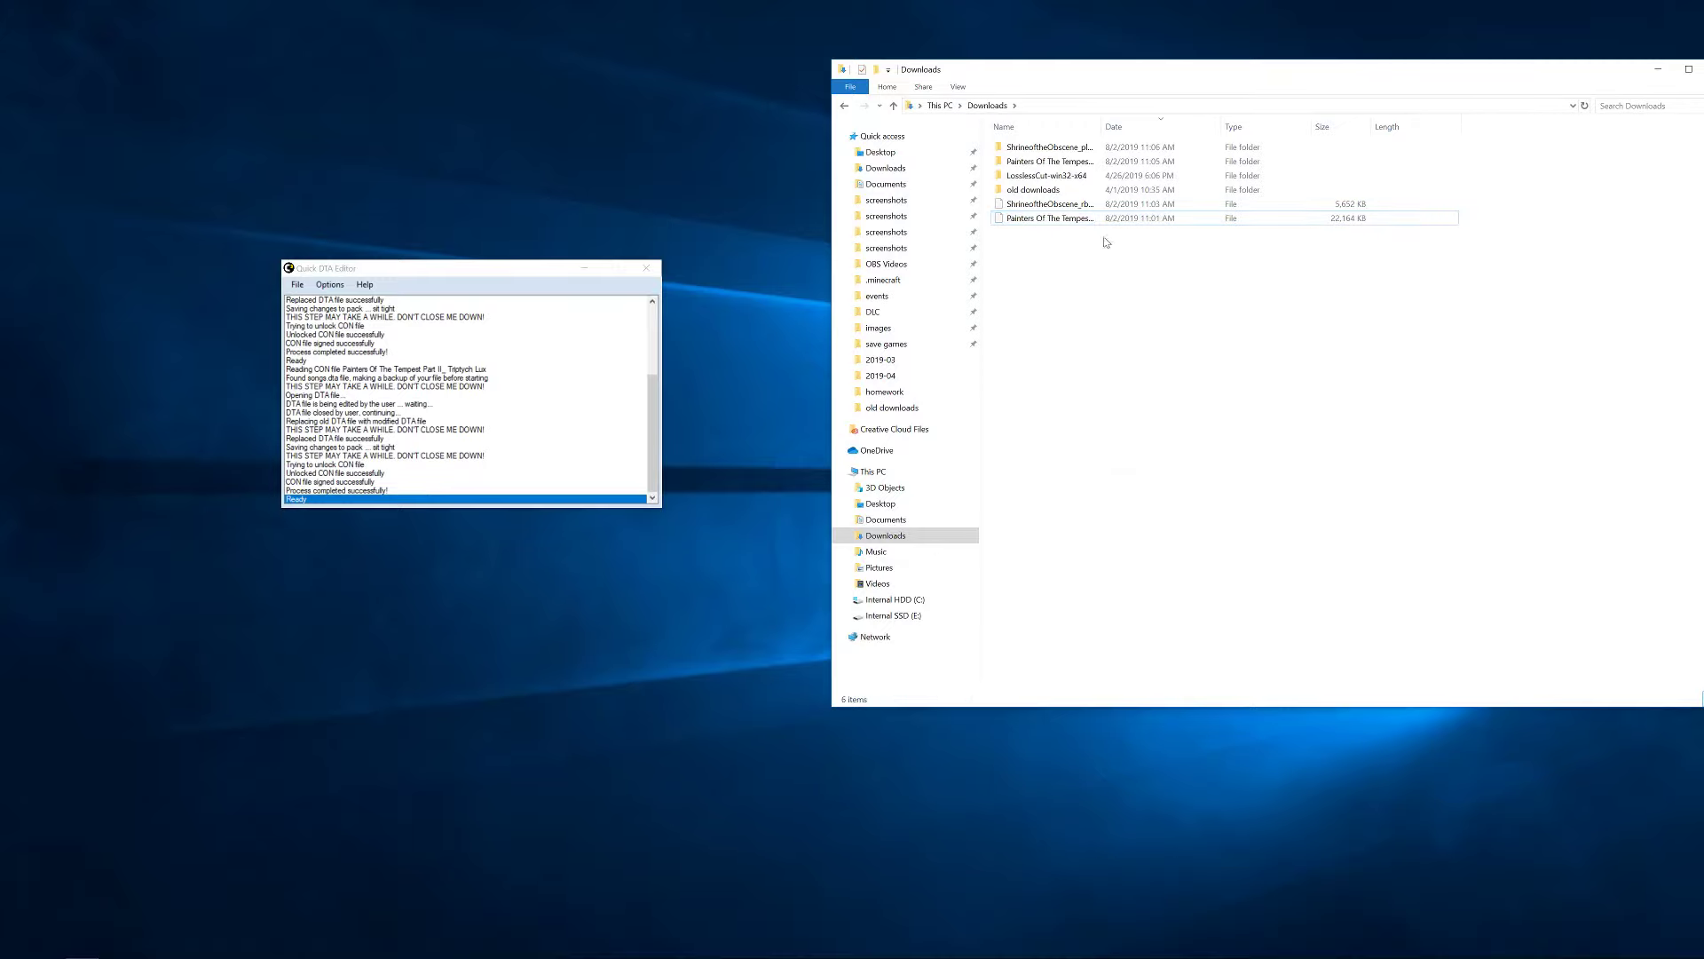
- Load the ShrineoftheObscene song file into Quick DTA Editor, set its 2xBass line to 1, then save and close the text
click(1049, 205)
drag(1048, 210, 616, 354)
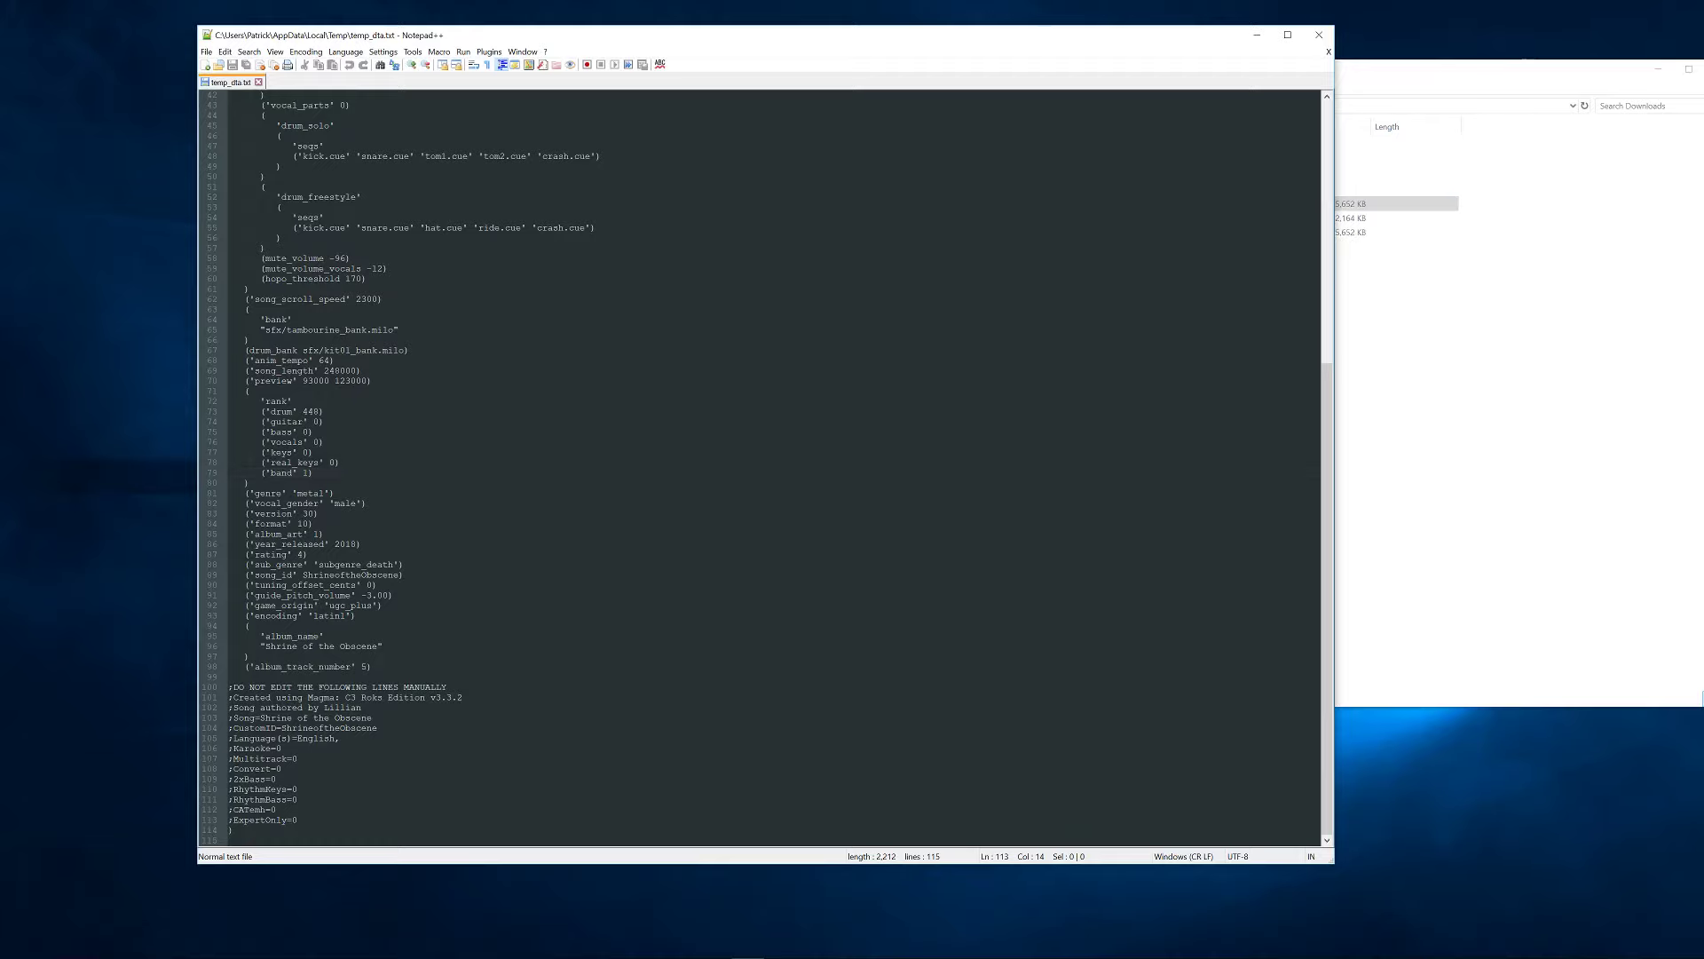
click(276, 779)
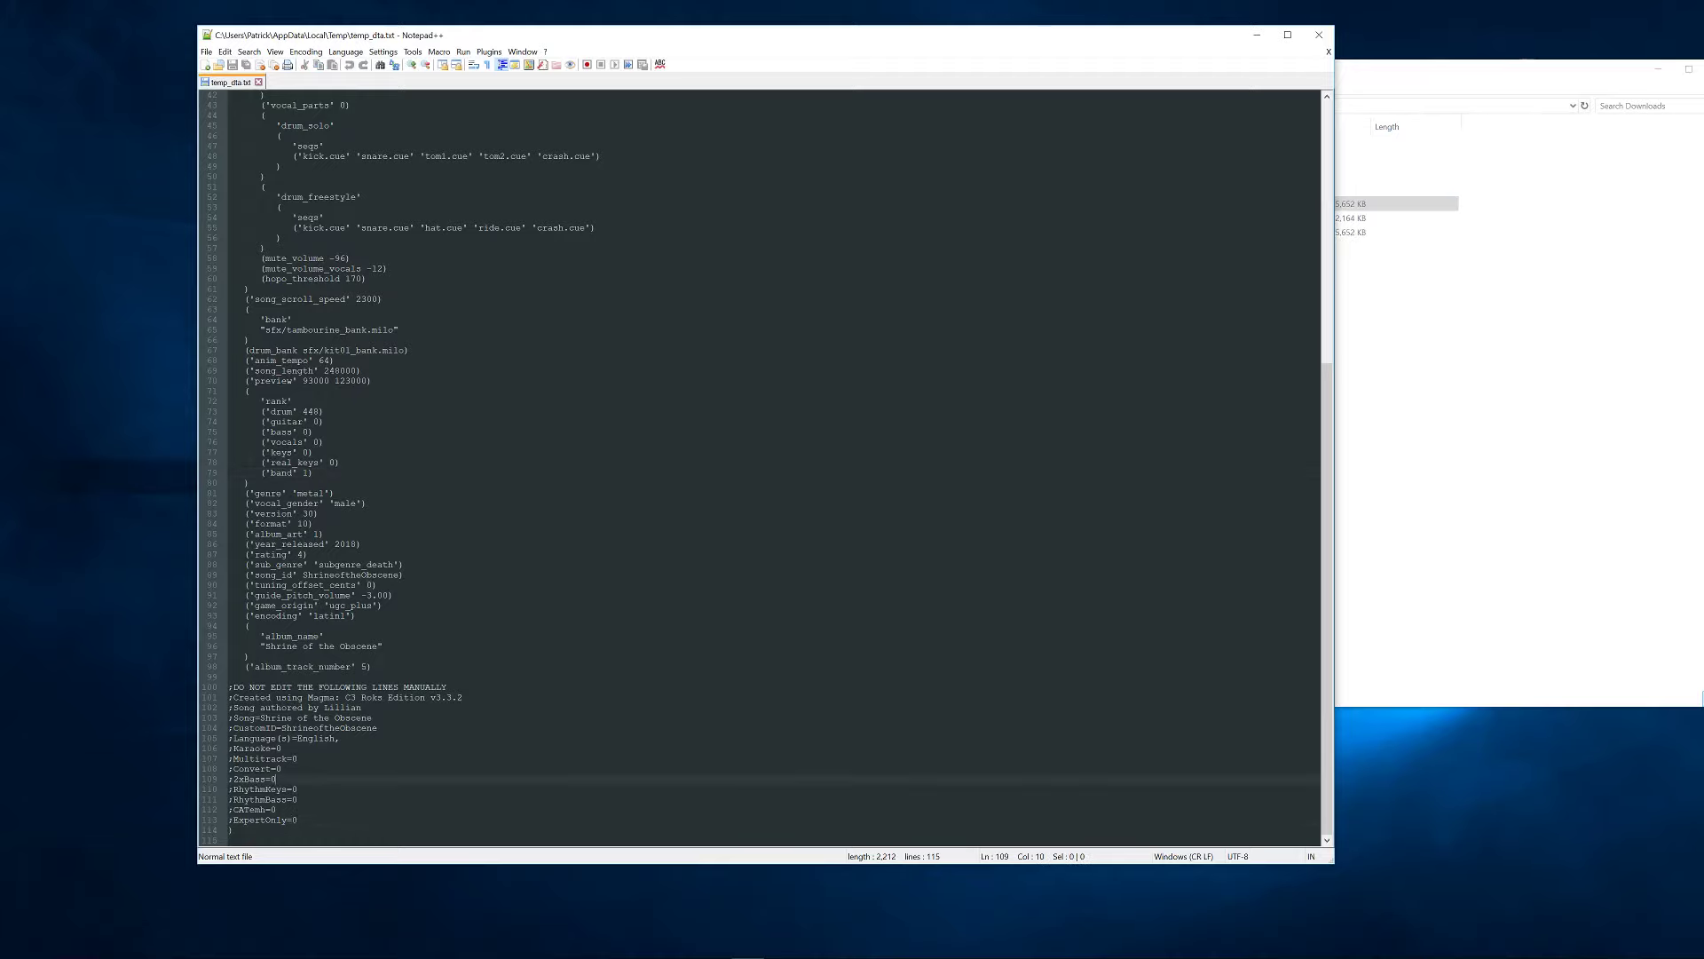
key(BackSpace)
text(1)
click(247, 64)
click(1319, 35)
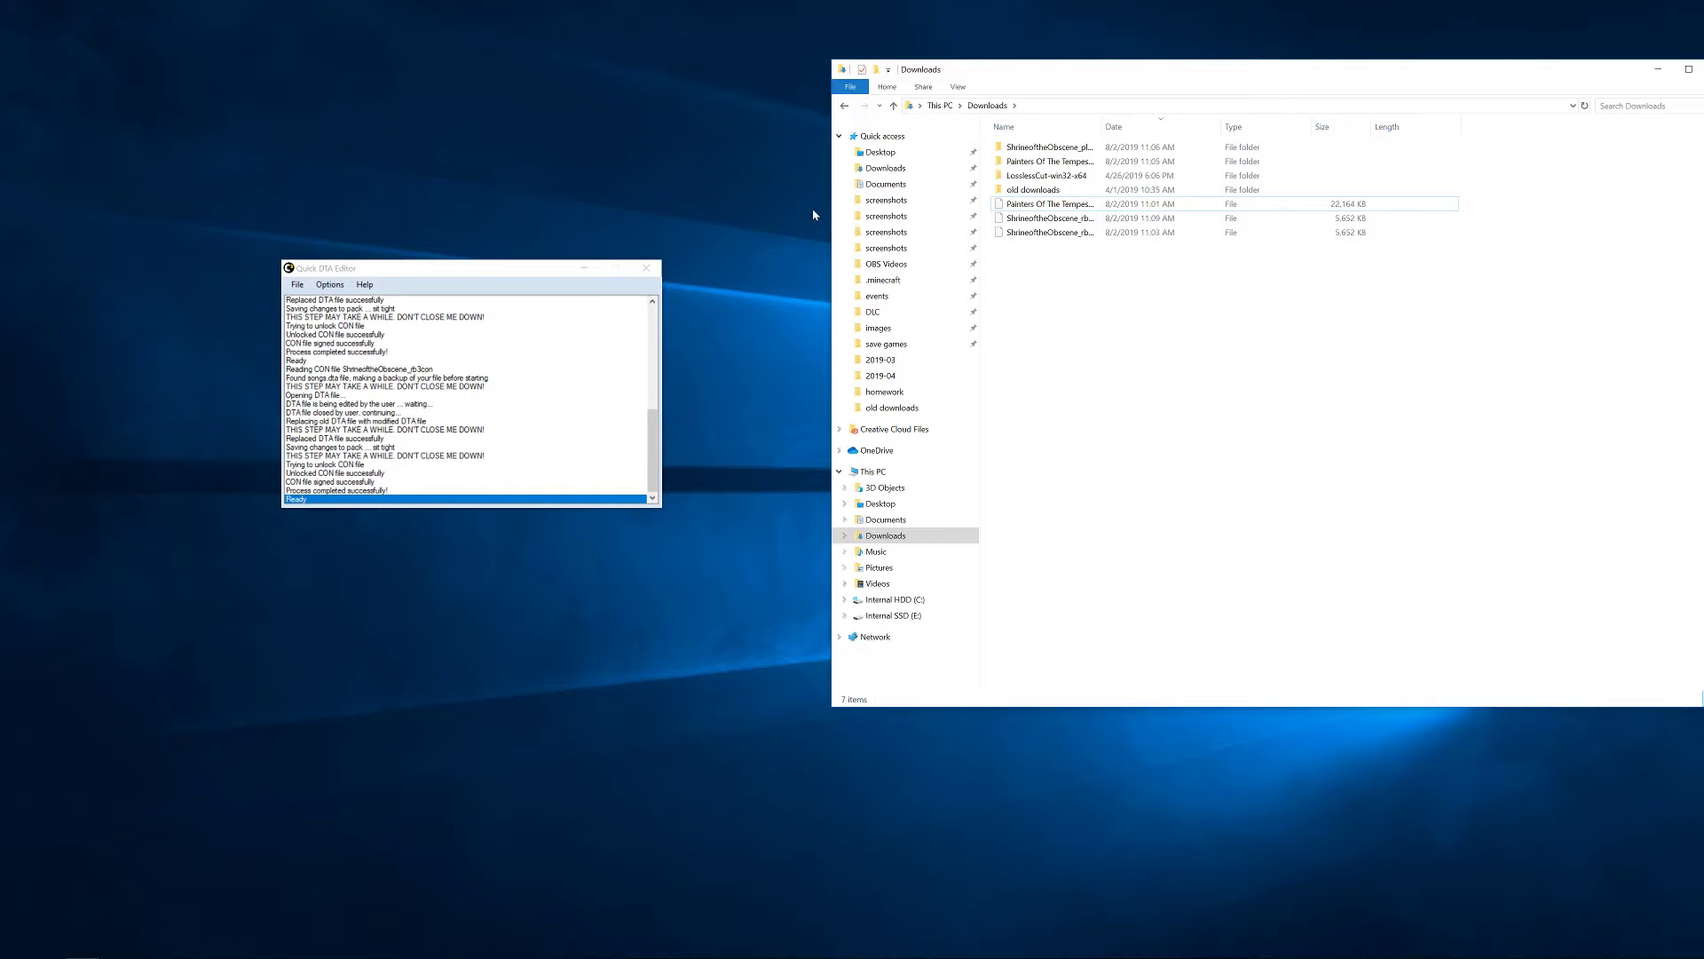
- Close Quick DTA Editor and delete the first listed of the two ShrineoftheObscene song files in Downloads
click(646, 268)
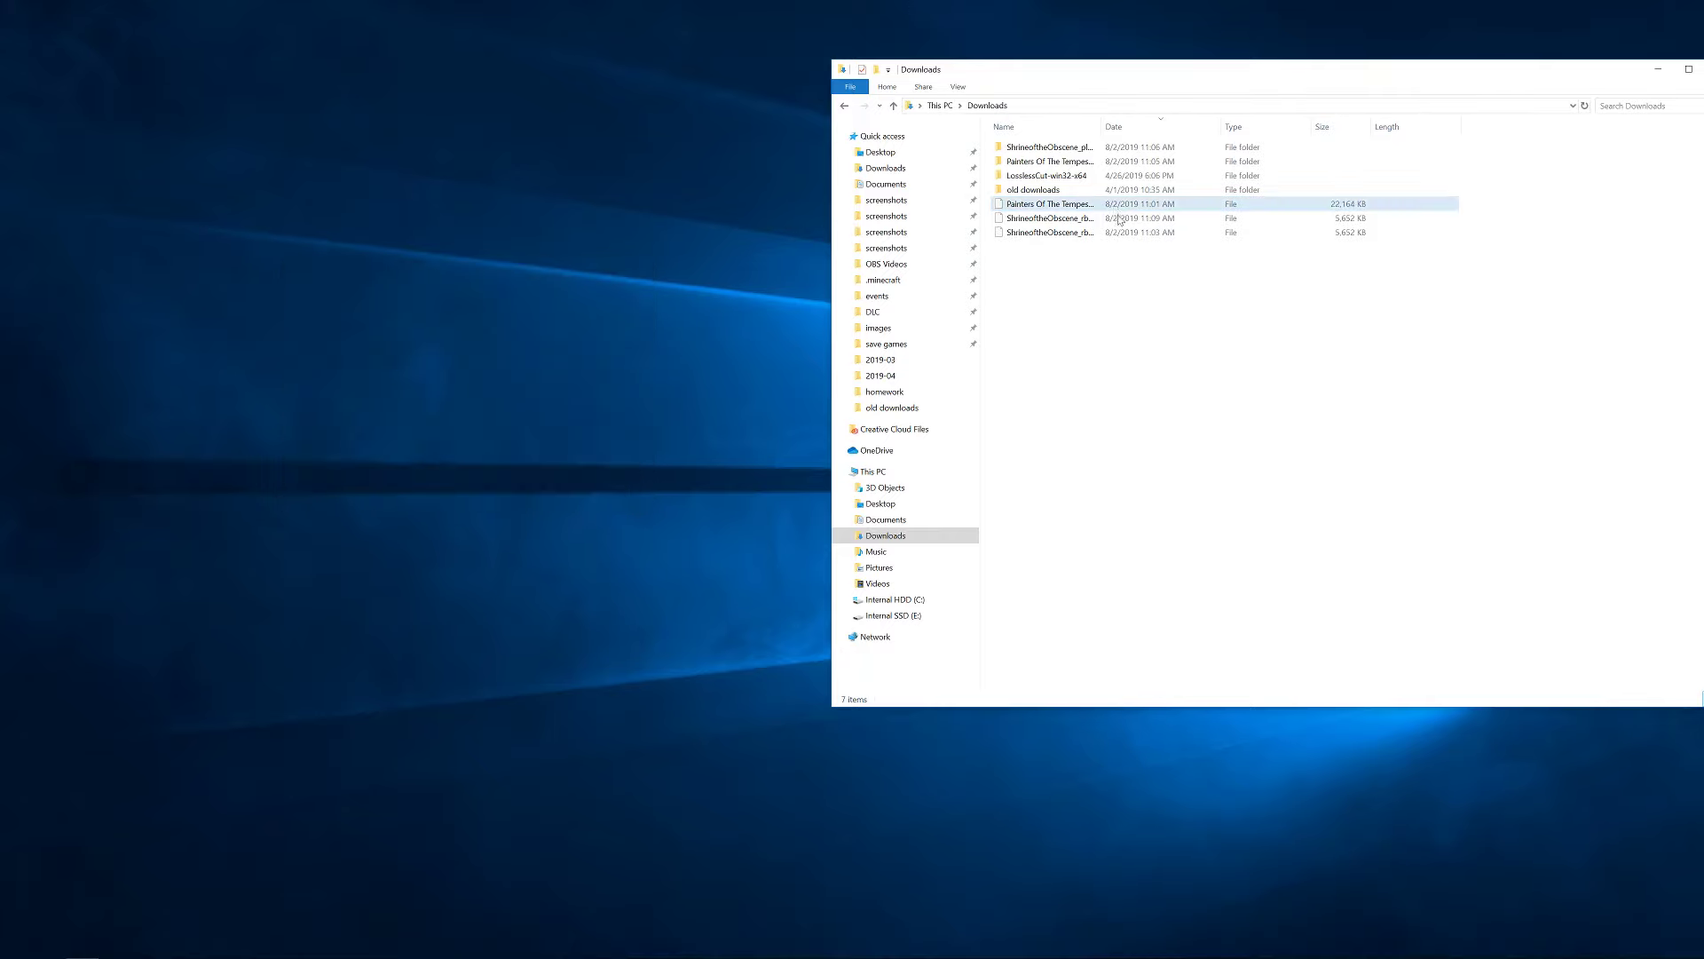
click(1121, 233)
right_click(1122, 234)
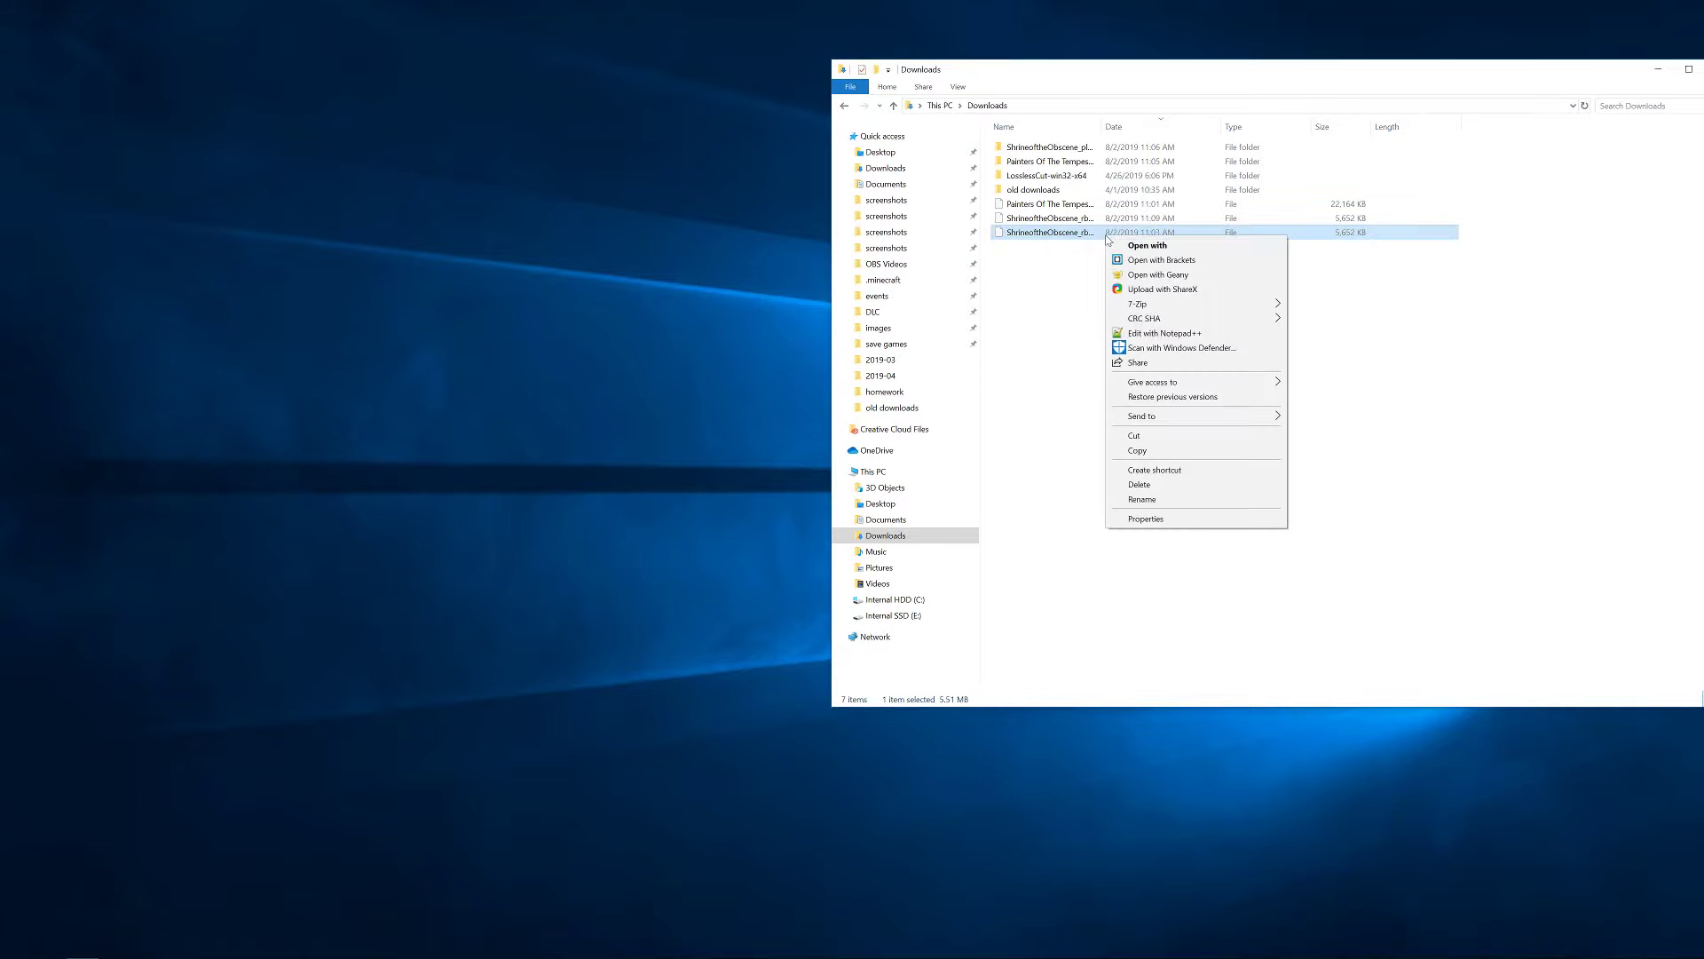
click(1143, 499)
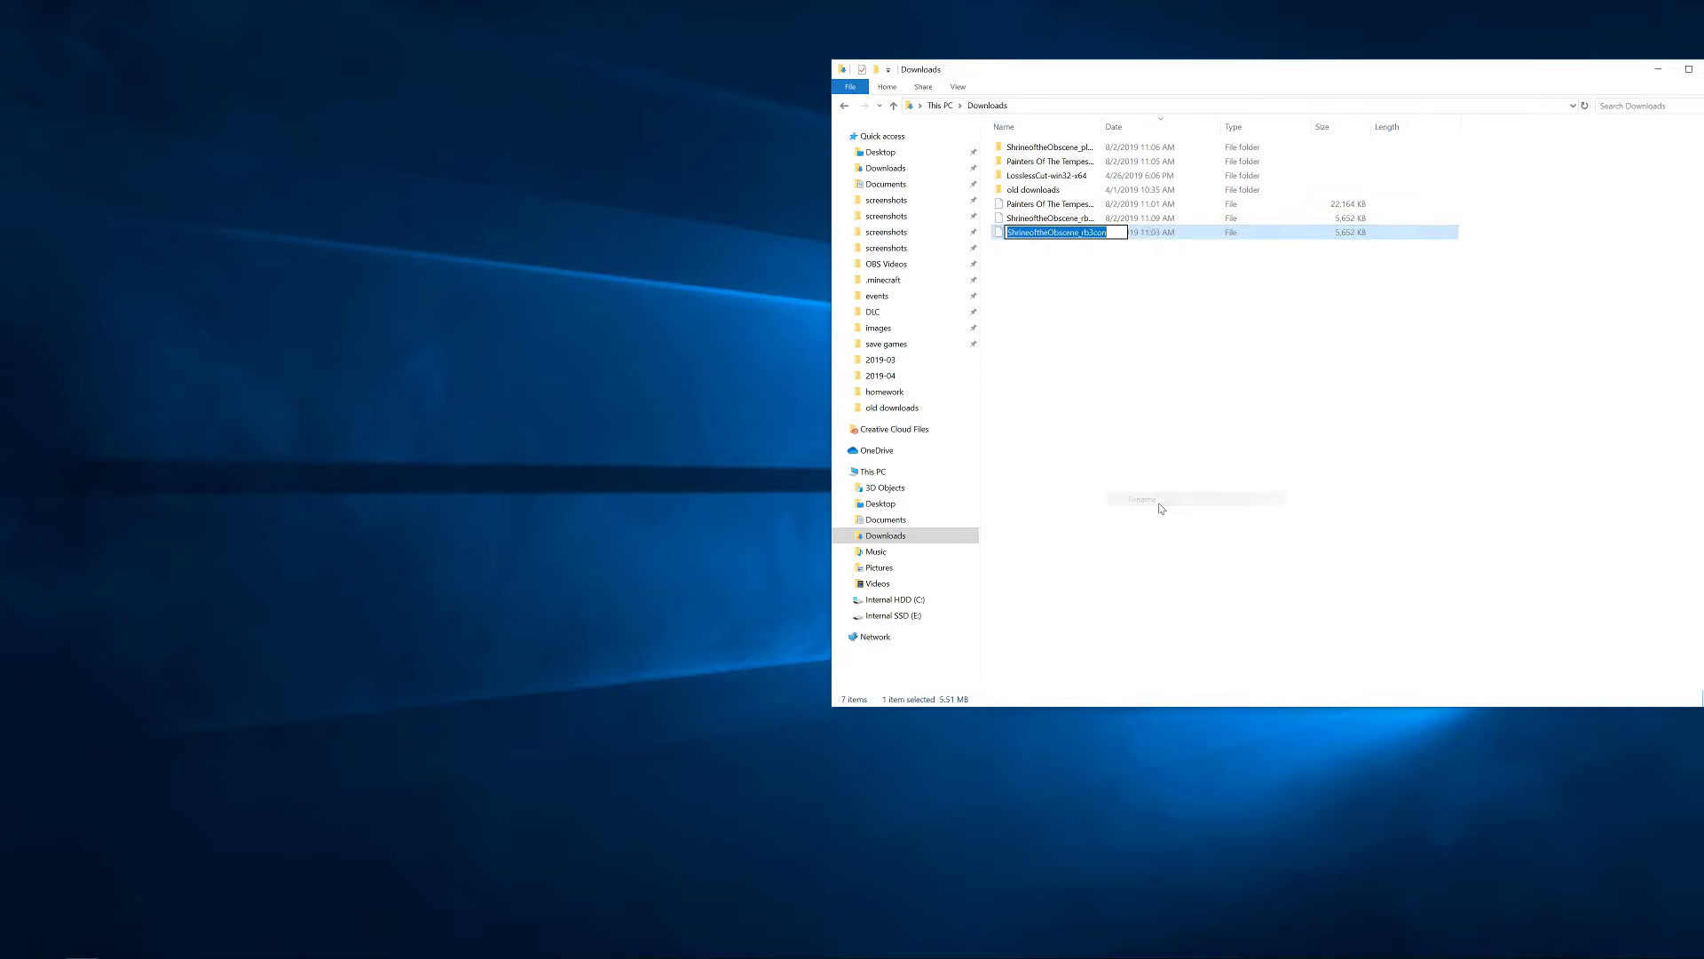
click(1177, 219)
right_click(1176, 219)
click(1194, 461)
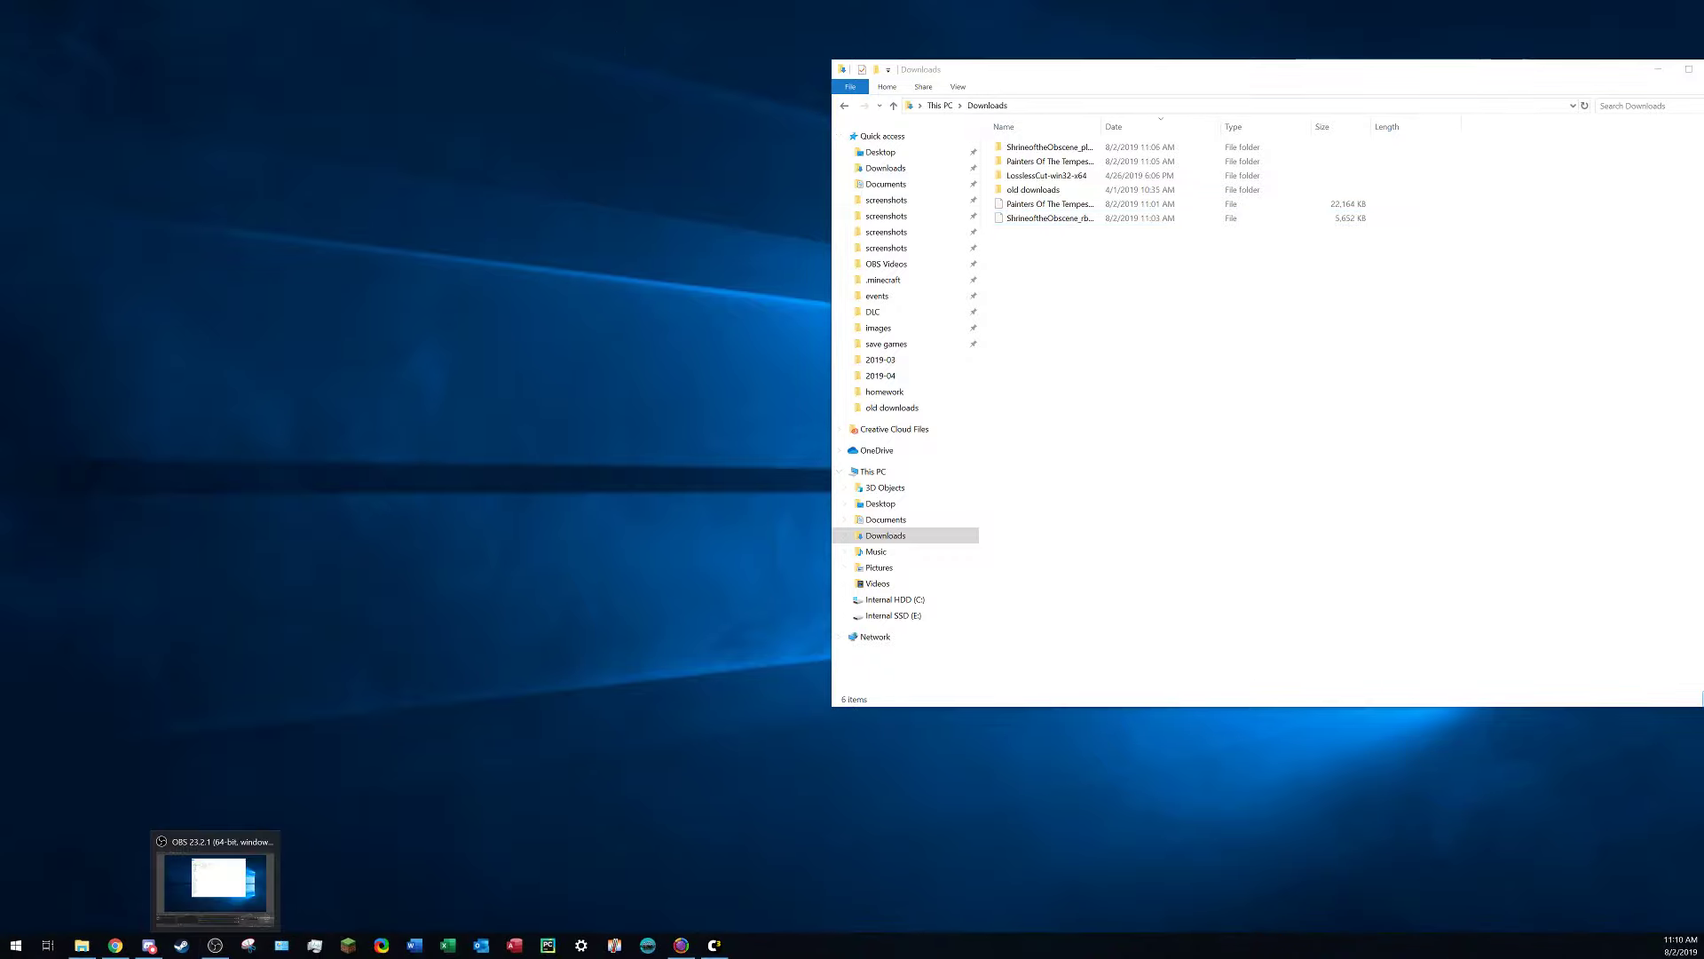
- Switch to Onyx and load the Painters Of The Tempest and ShrineoftheObscene song files into a batch process
click(215, 944)
click(680, 945)
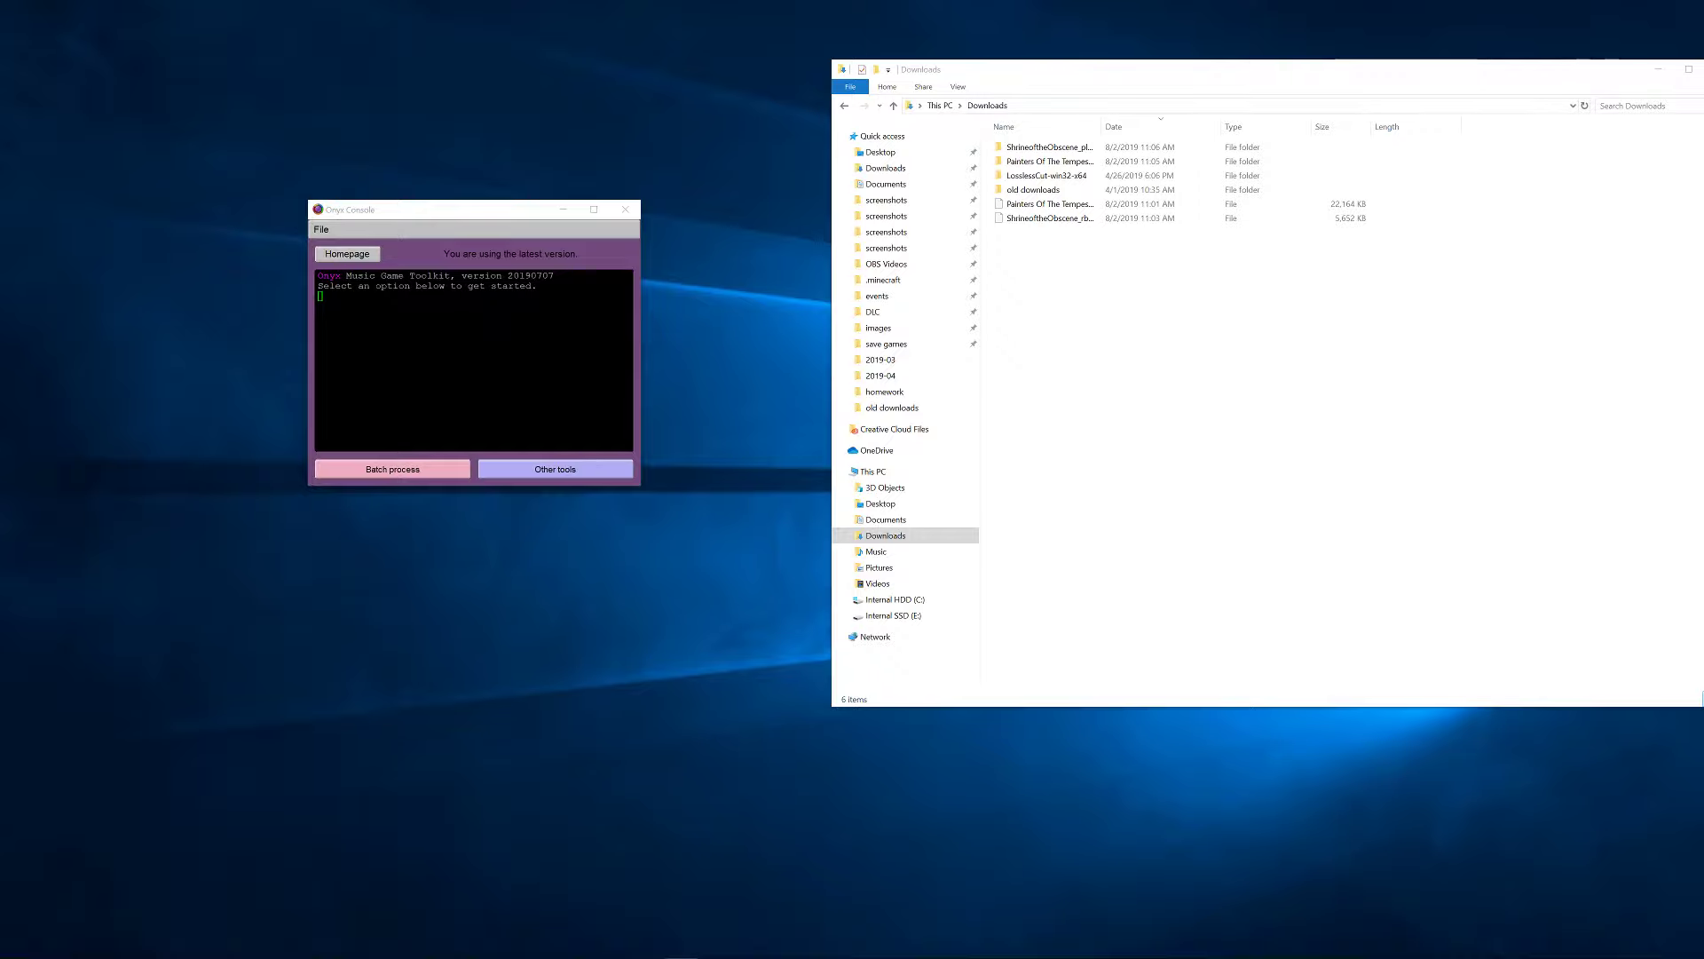
drag(510, 209, 590, 254)
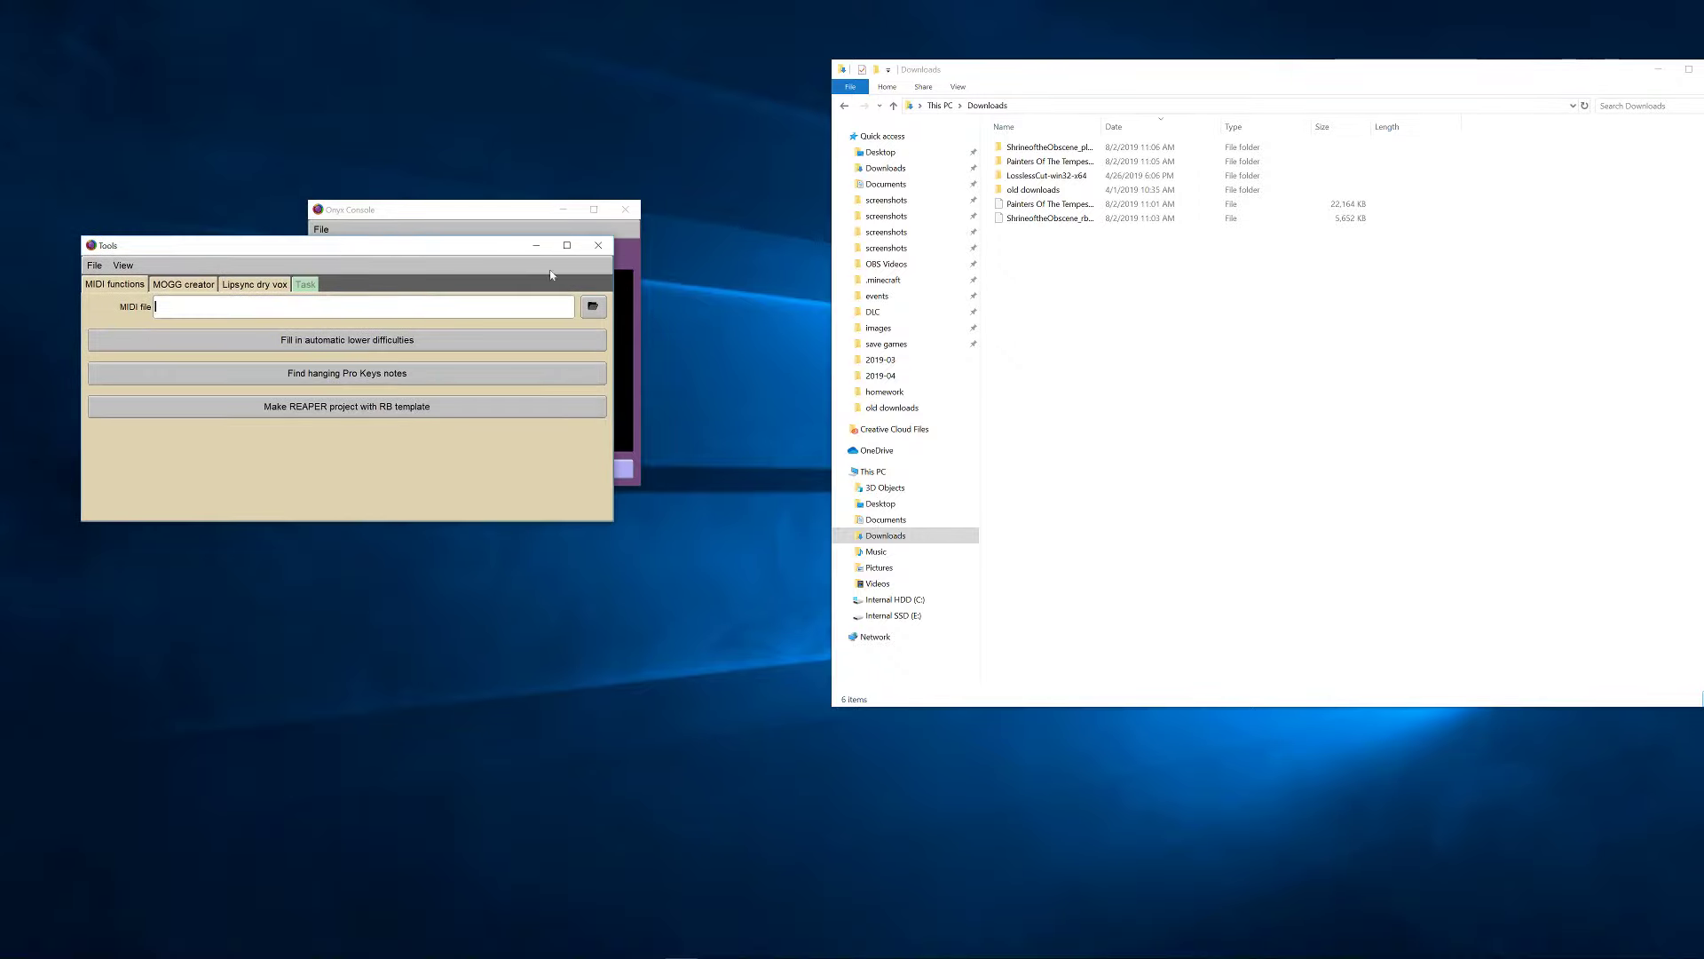
click(598, 246)
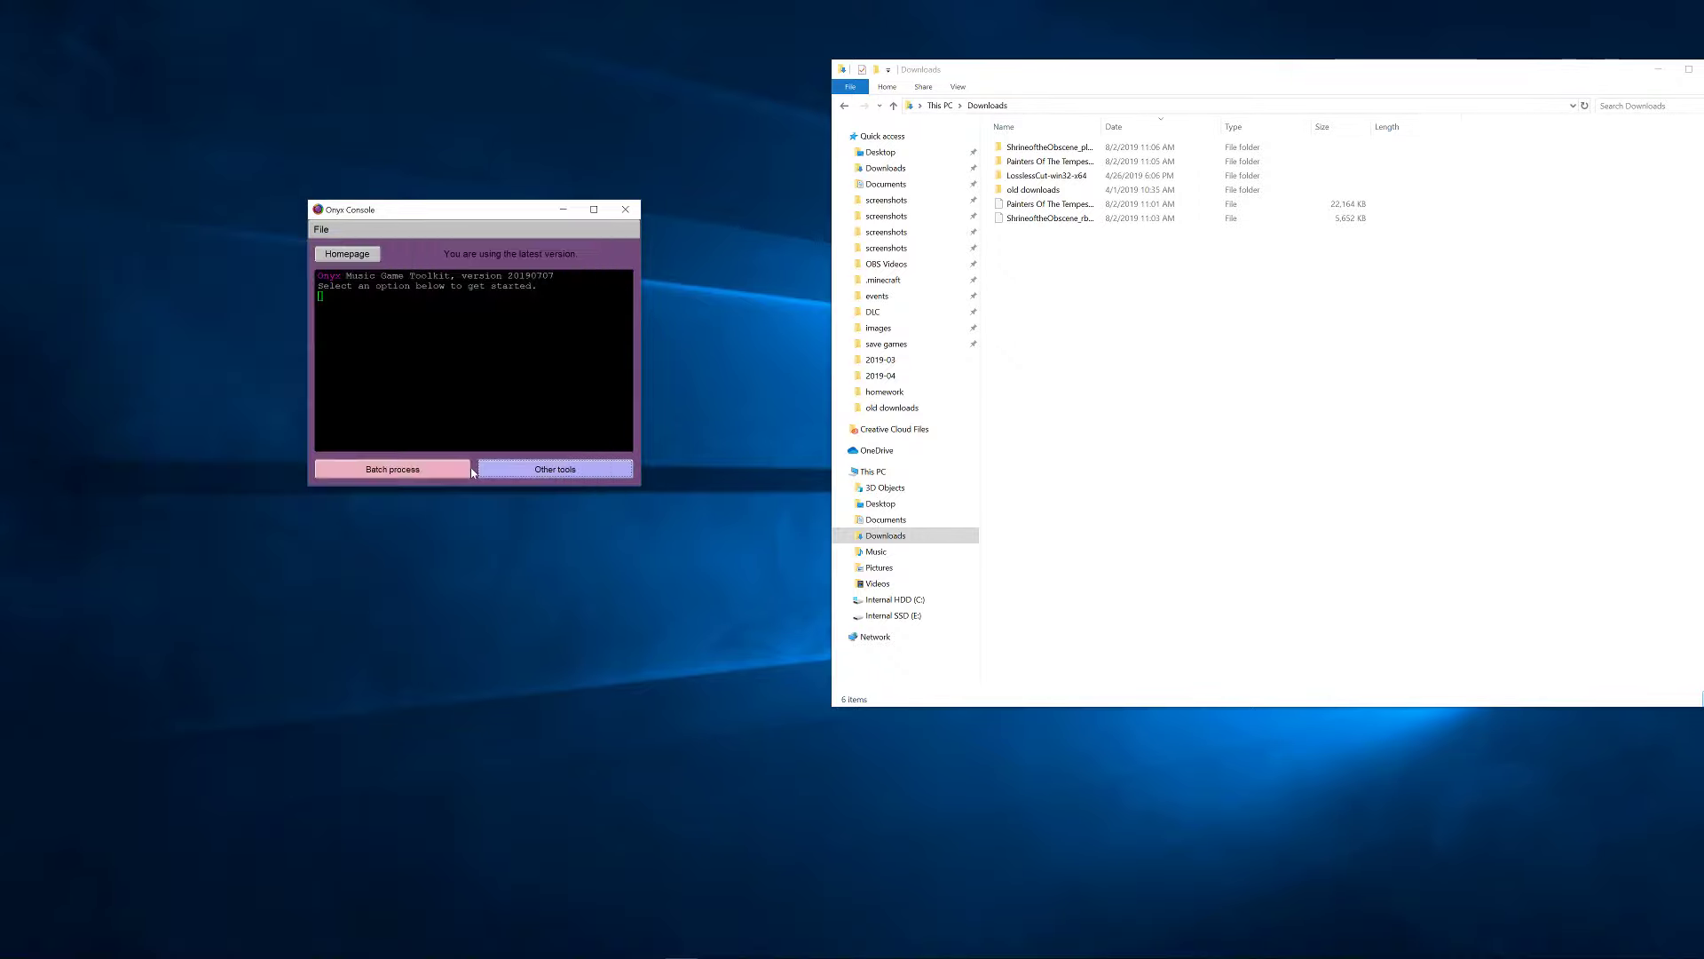
click(392, 468)
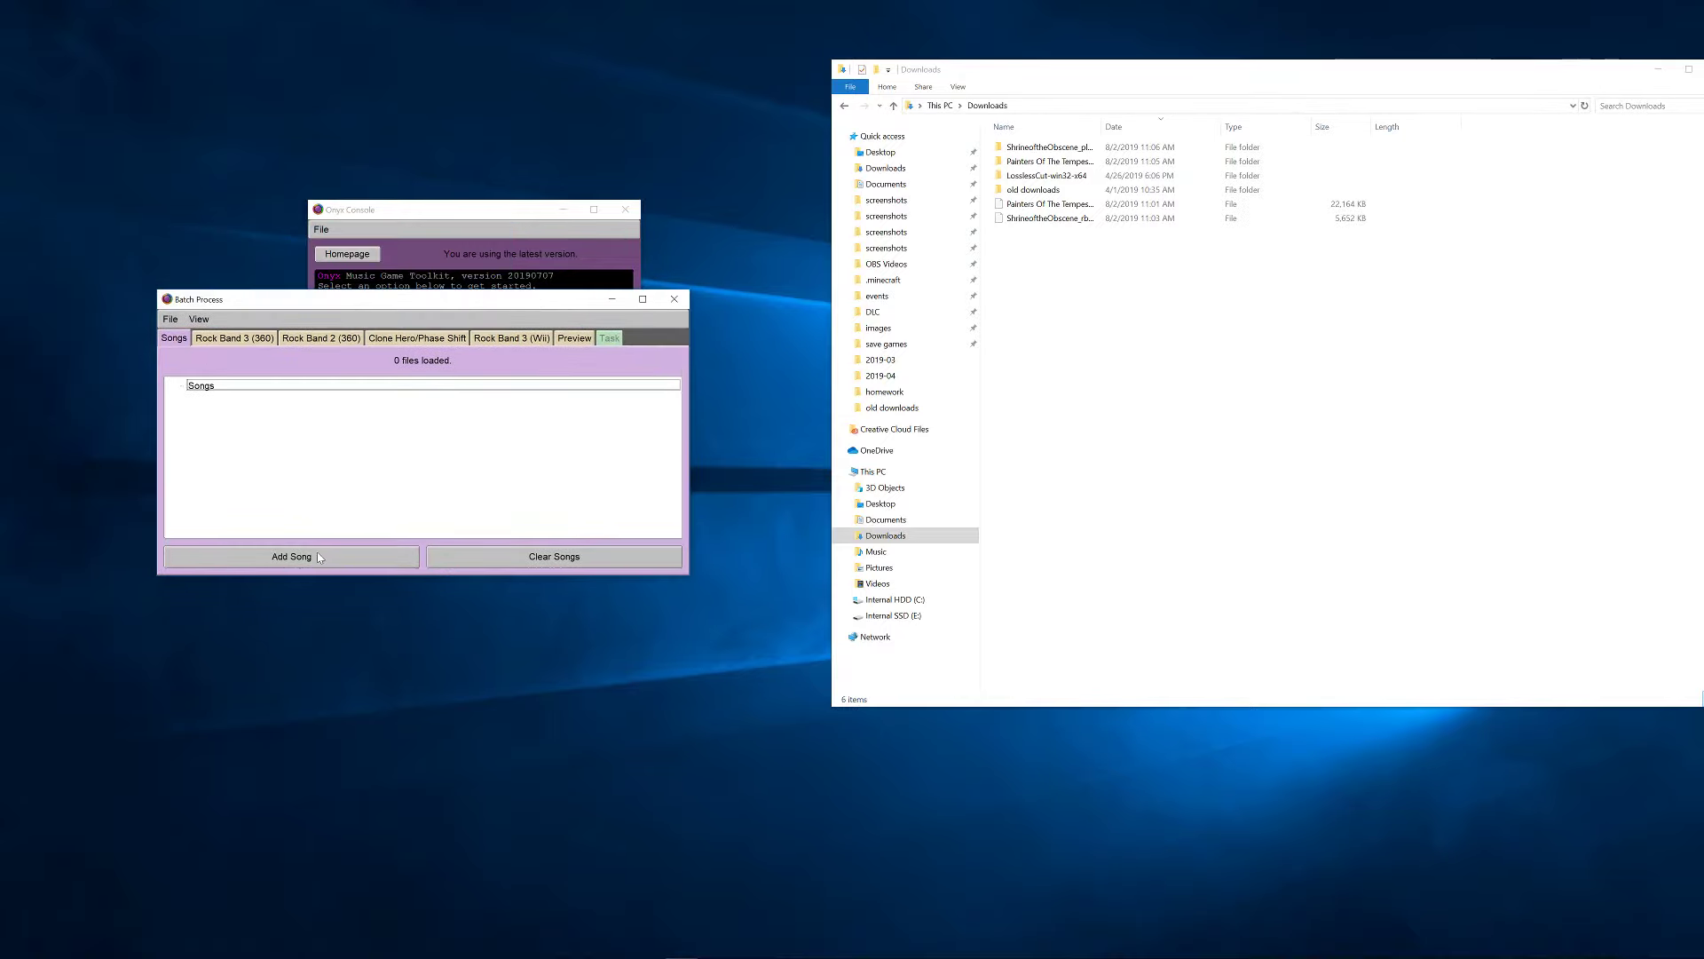
mouse_move(996, 250)
mouse_down()
mouse_move(1014, 197)
mouse_move(1019, 211)
mouse_move(518, 388)
mouse_up()
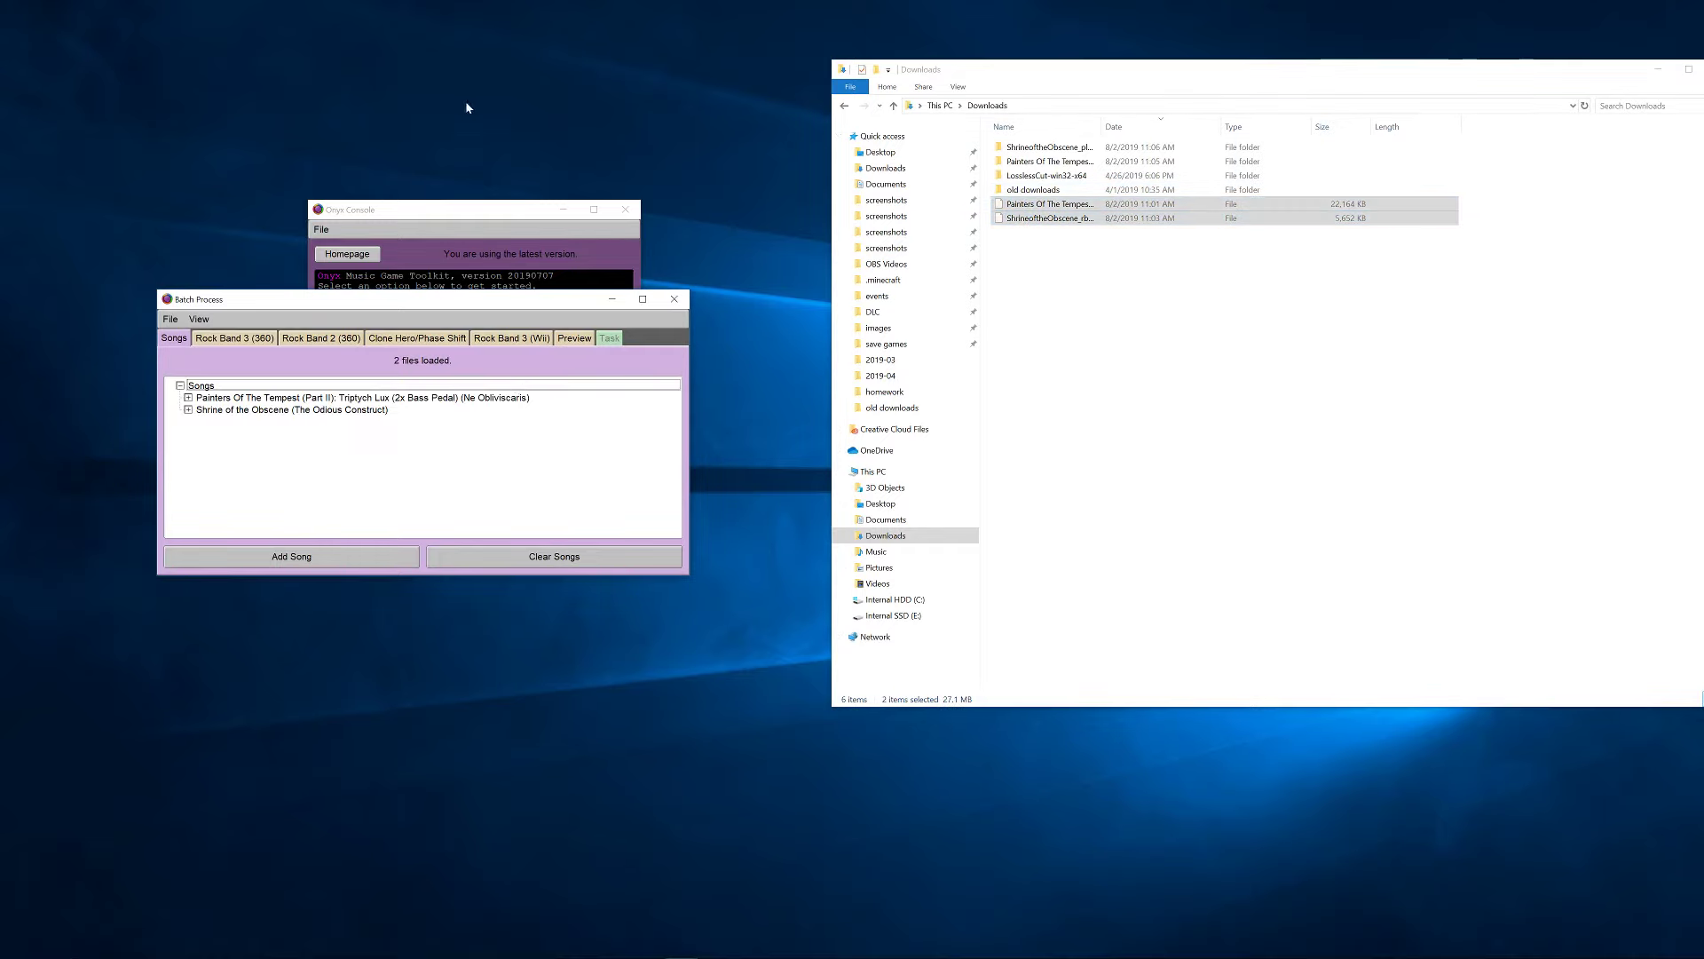
- Create Rock Band 3 (360) CON files of both songs with the 1x Bass Pedal option
click(248, 343)
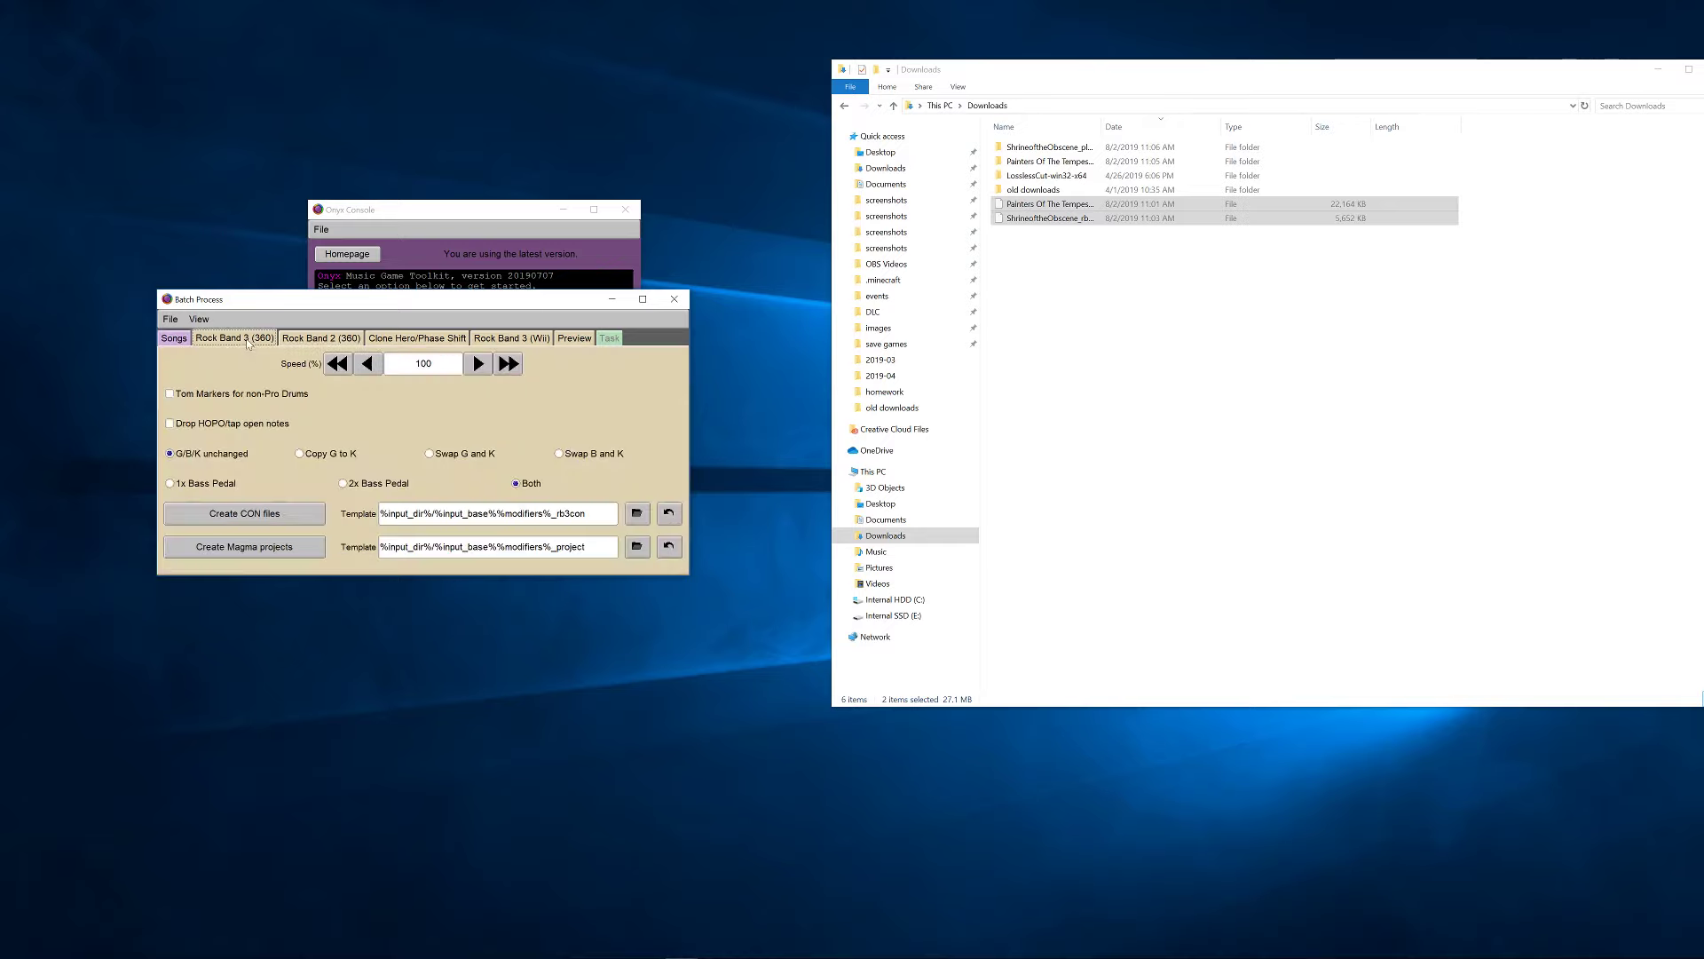
click(197, 490)
click(221, 515)
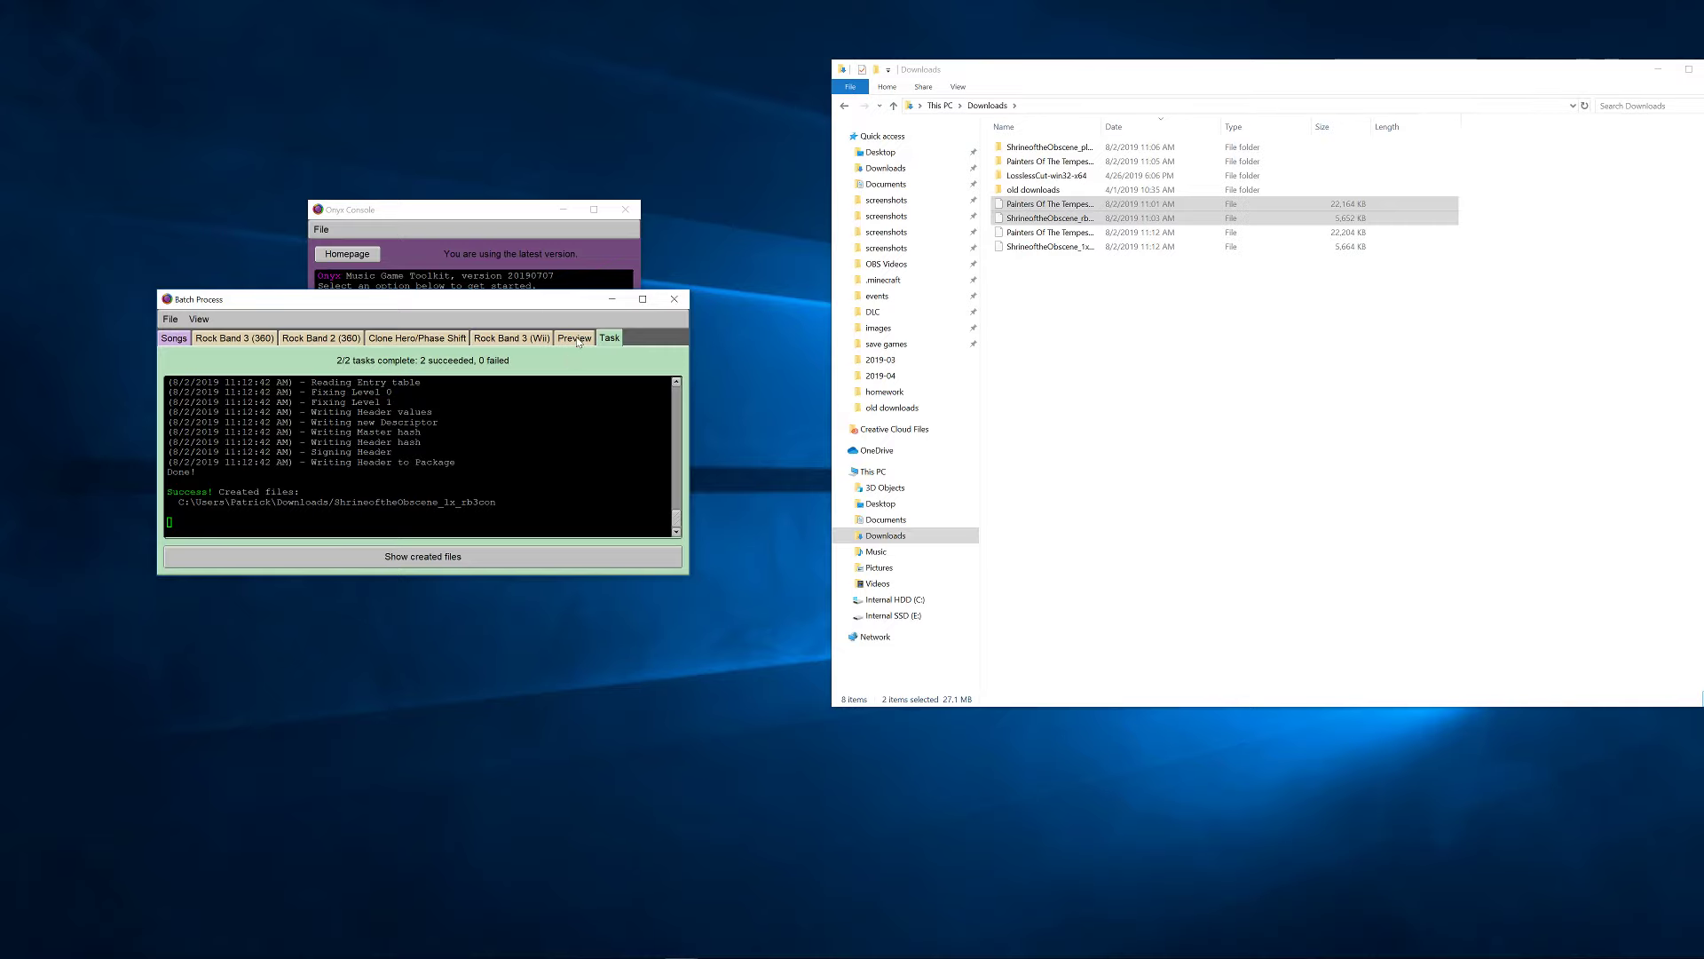
- Clear the batch song list and load the two newly created 1x song files from Downloads
click(175, 338)
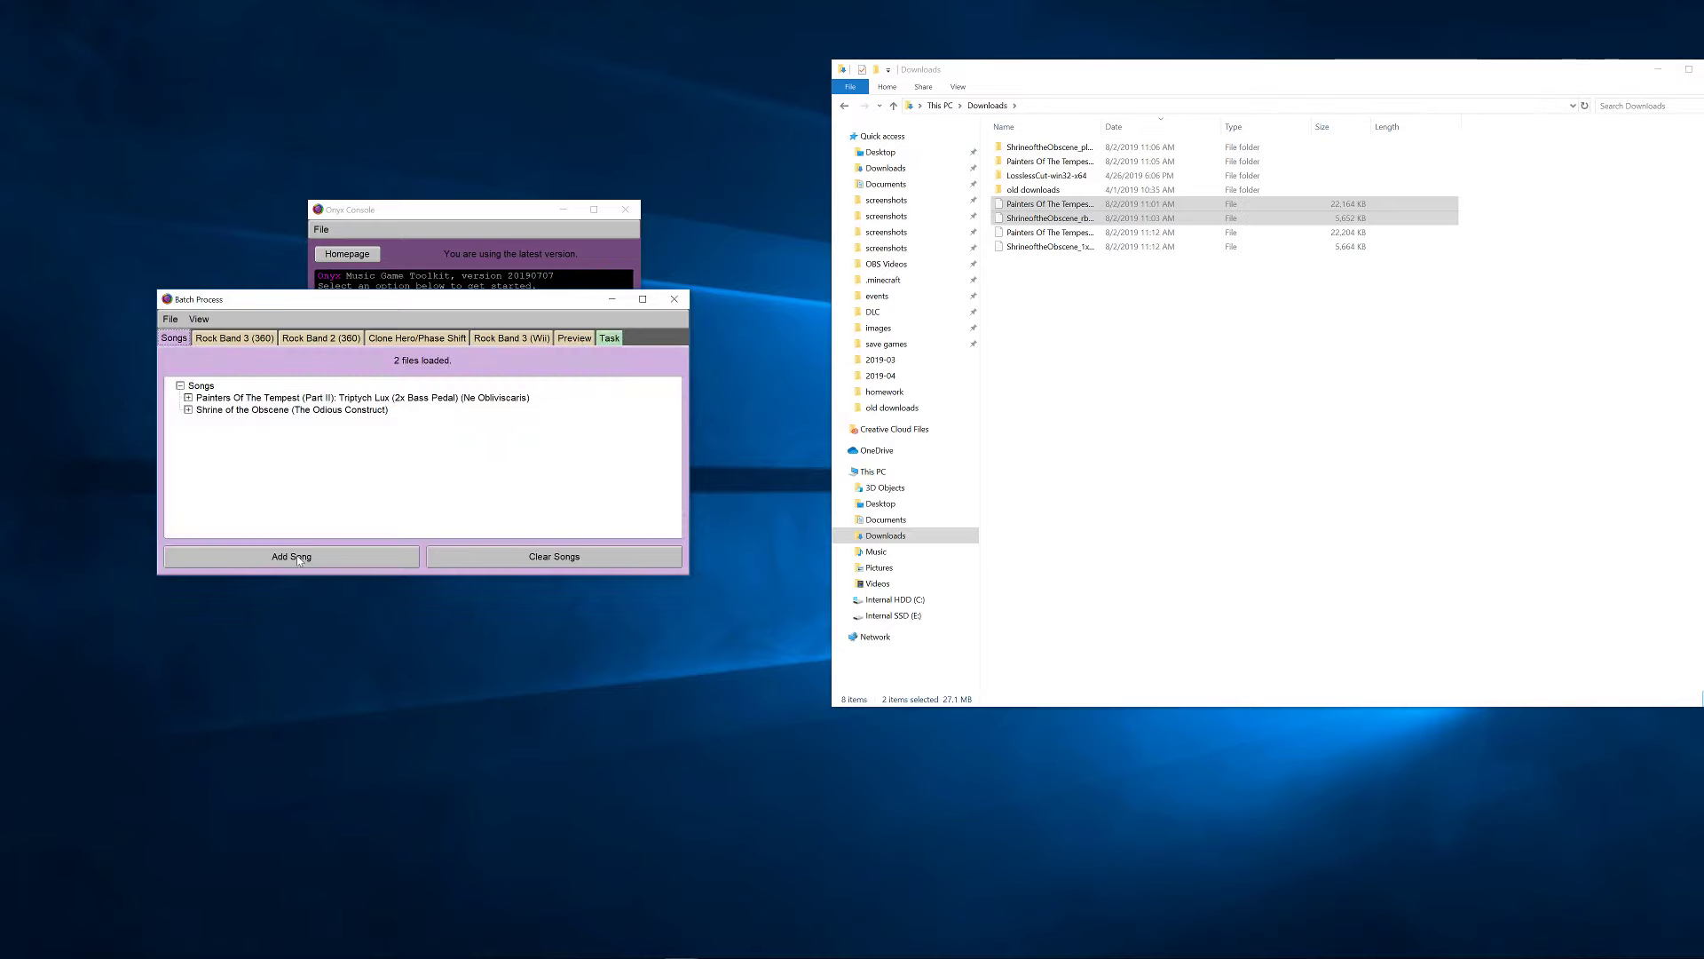
click(560, 559)
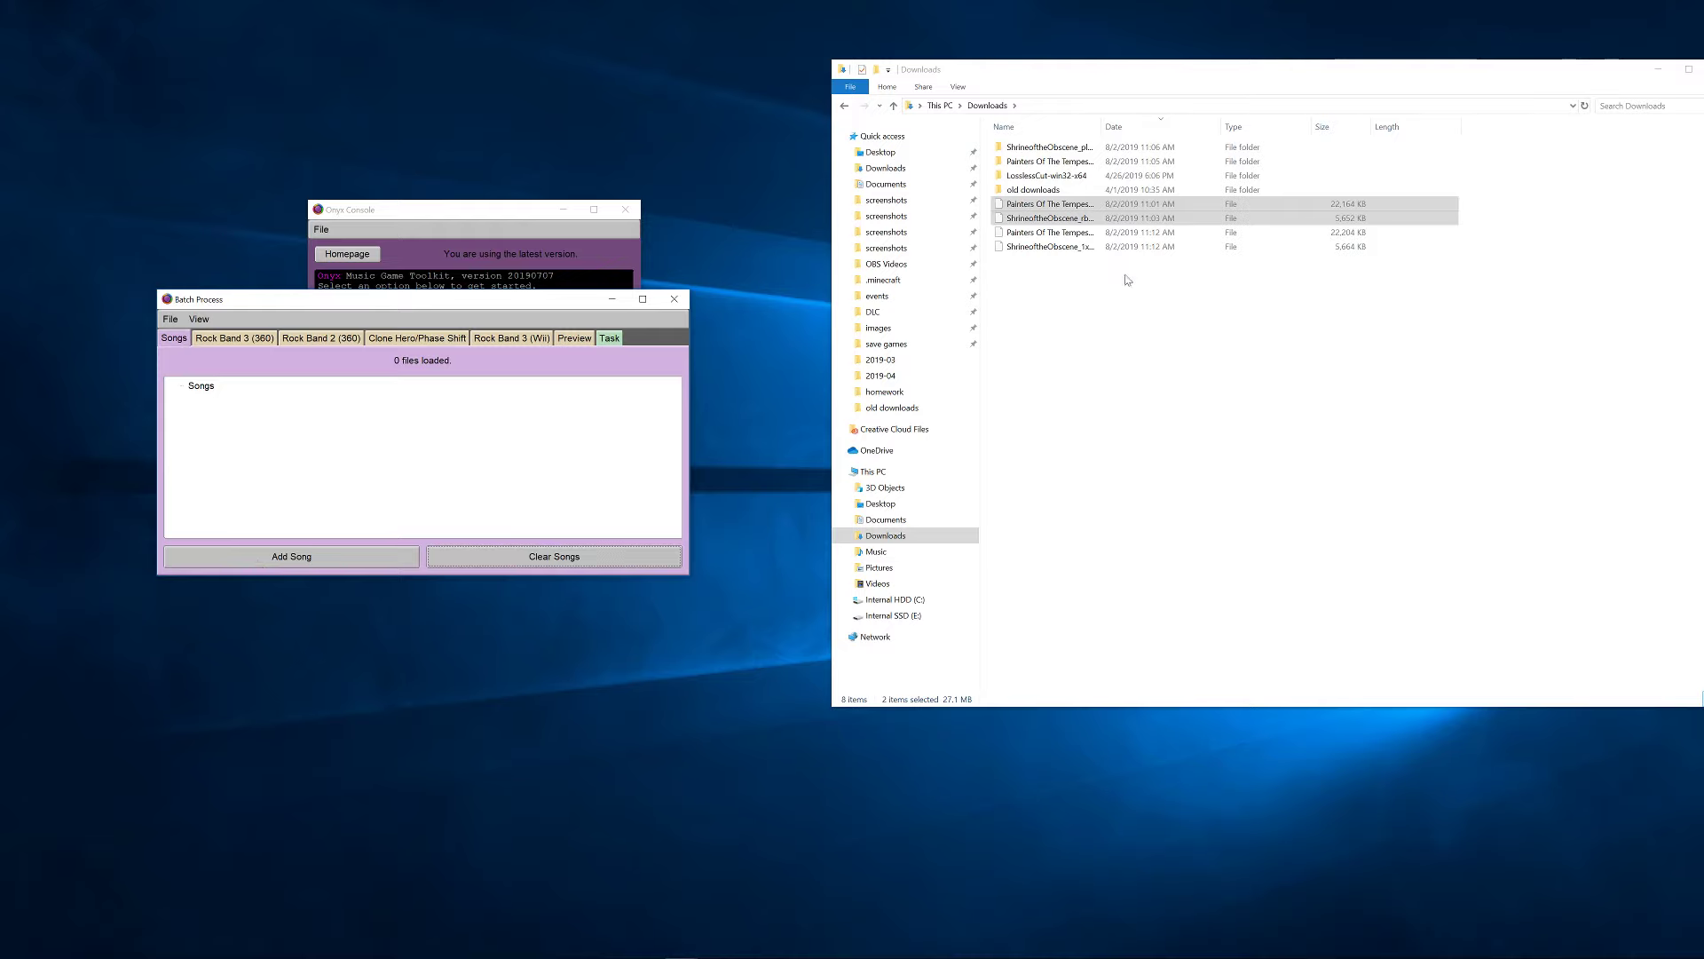
drag(1111, 275, 451, 479)
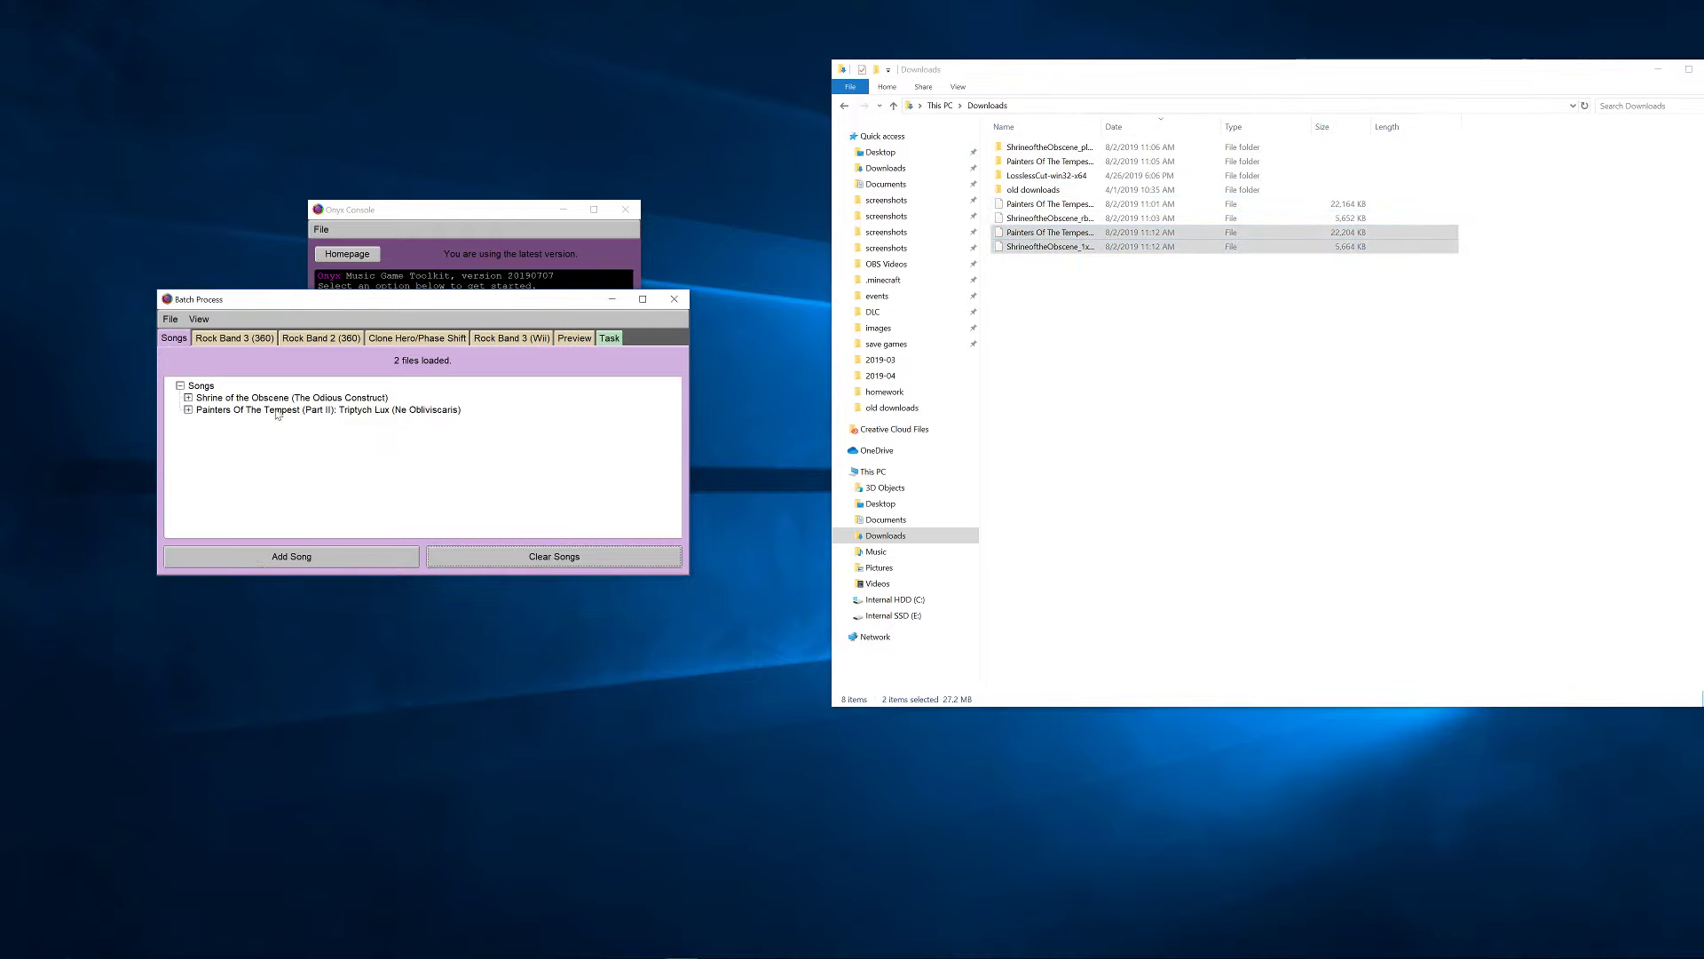
click(1088, 250)
right_click(1077, 241)
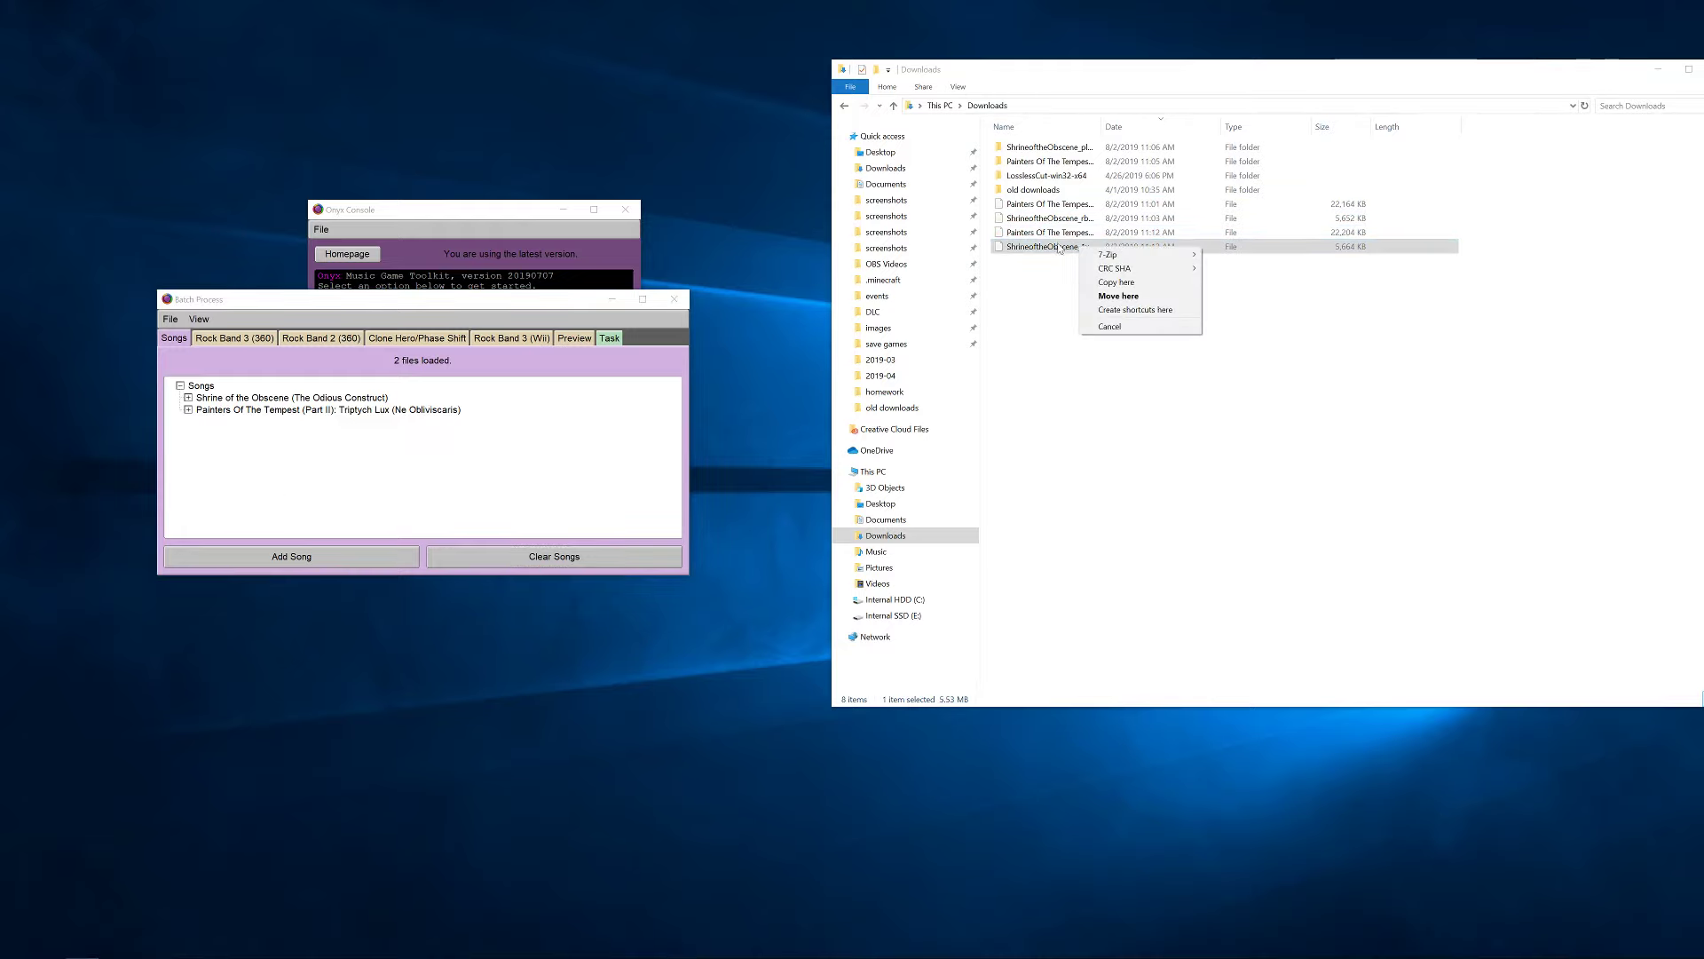
click(1047, 232)
right_click(1049, 229)
click(1083, 492)
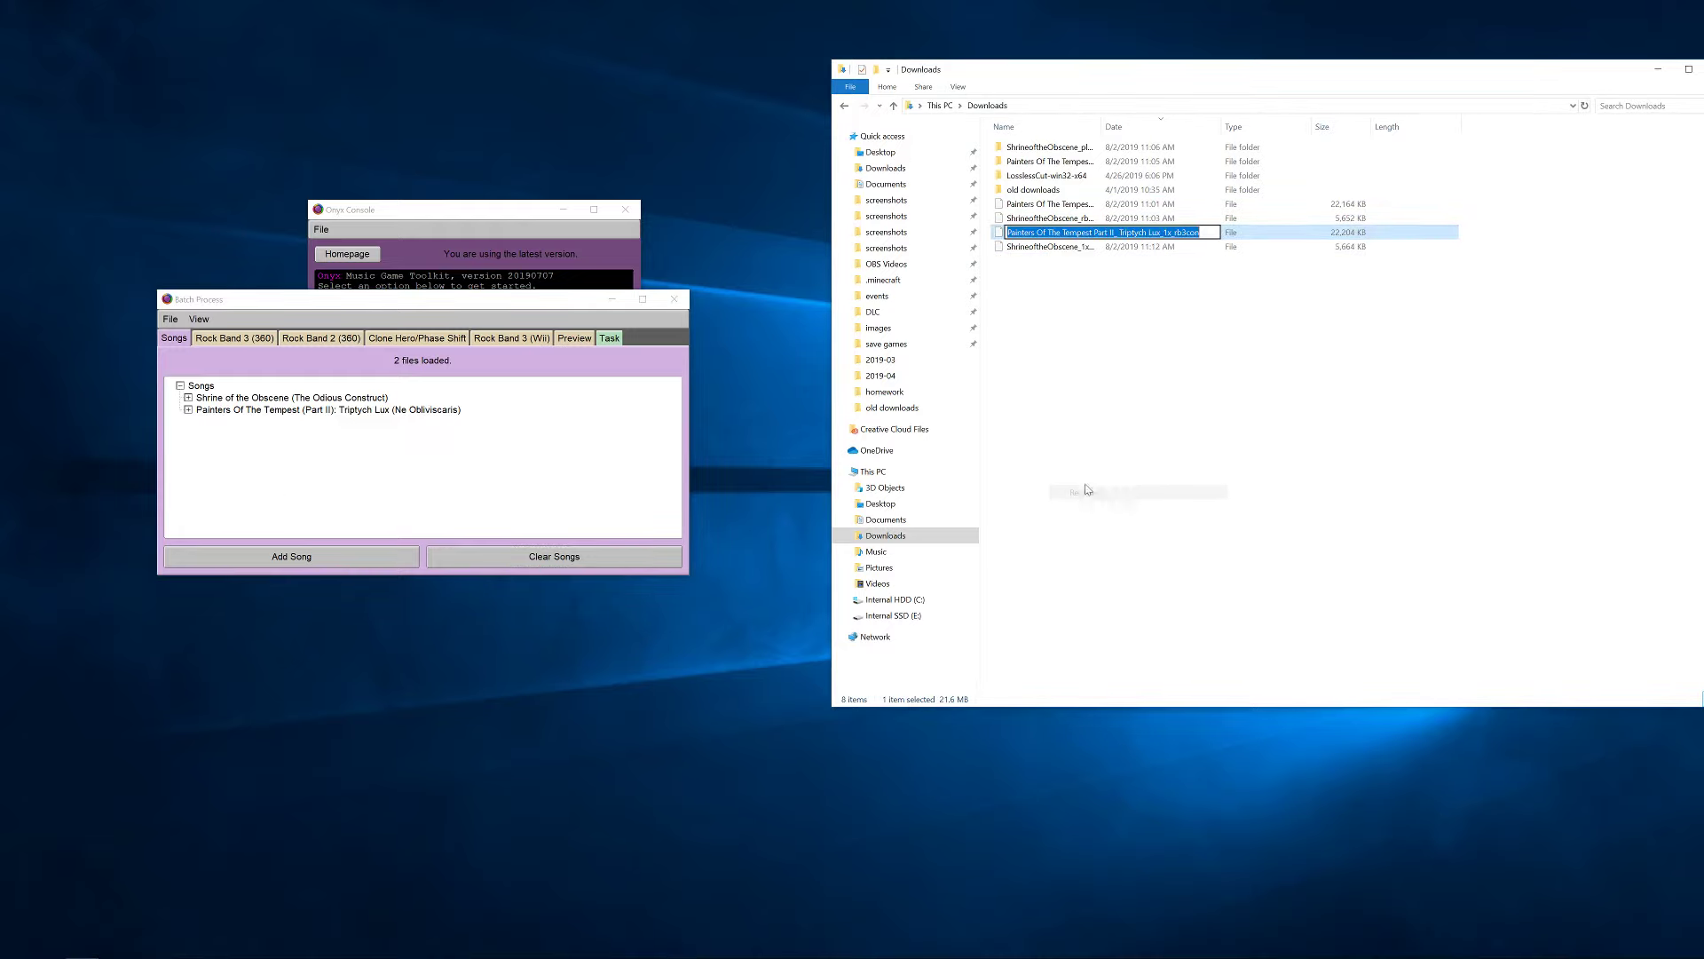
click(1084, 487)
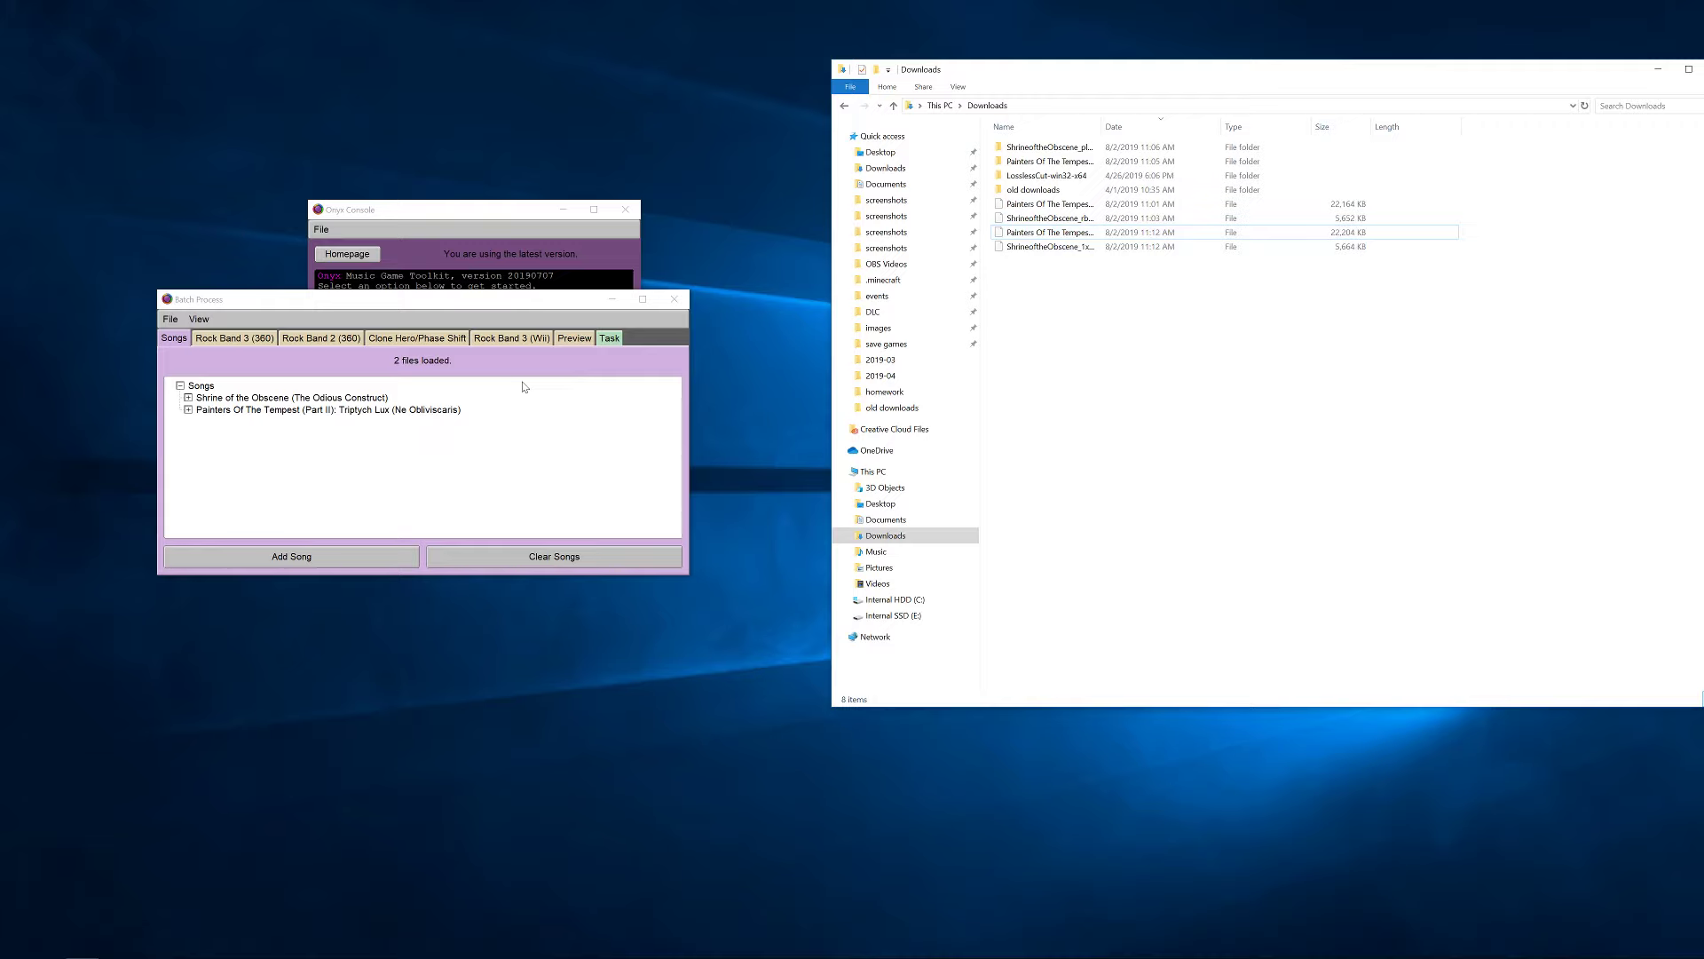
- Build web previews of the two loaded 1x songs, then close the batch process and Onyx
click(577, 341)
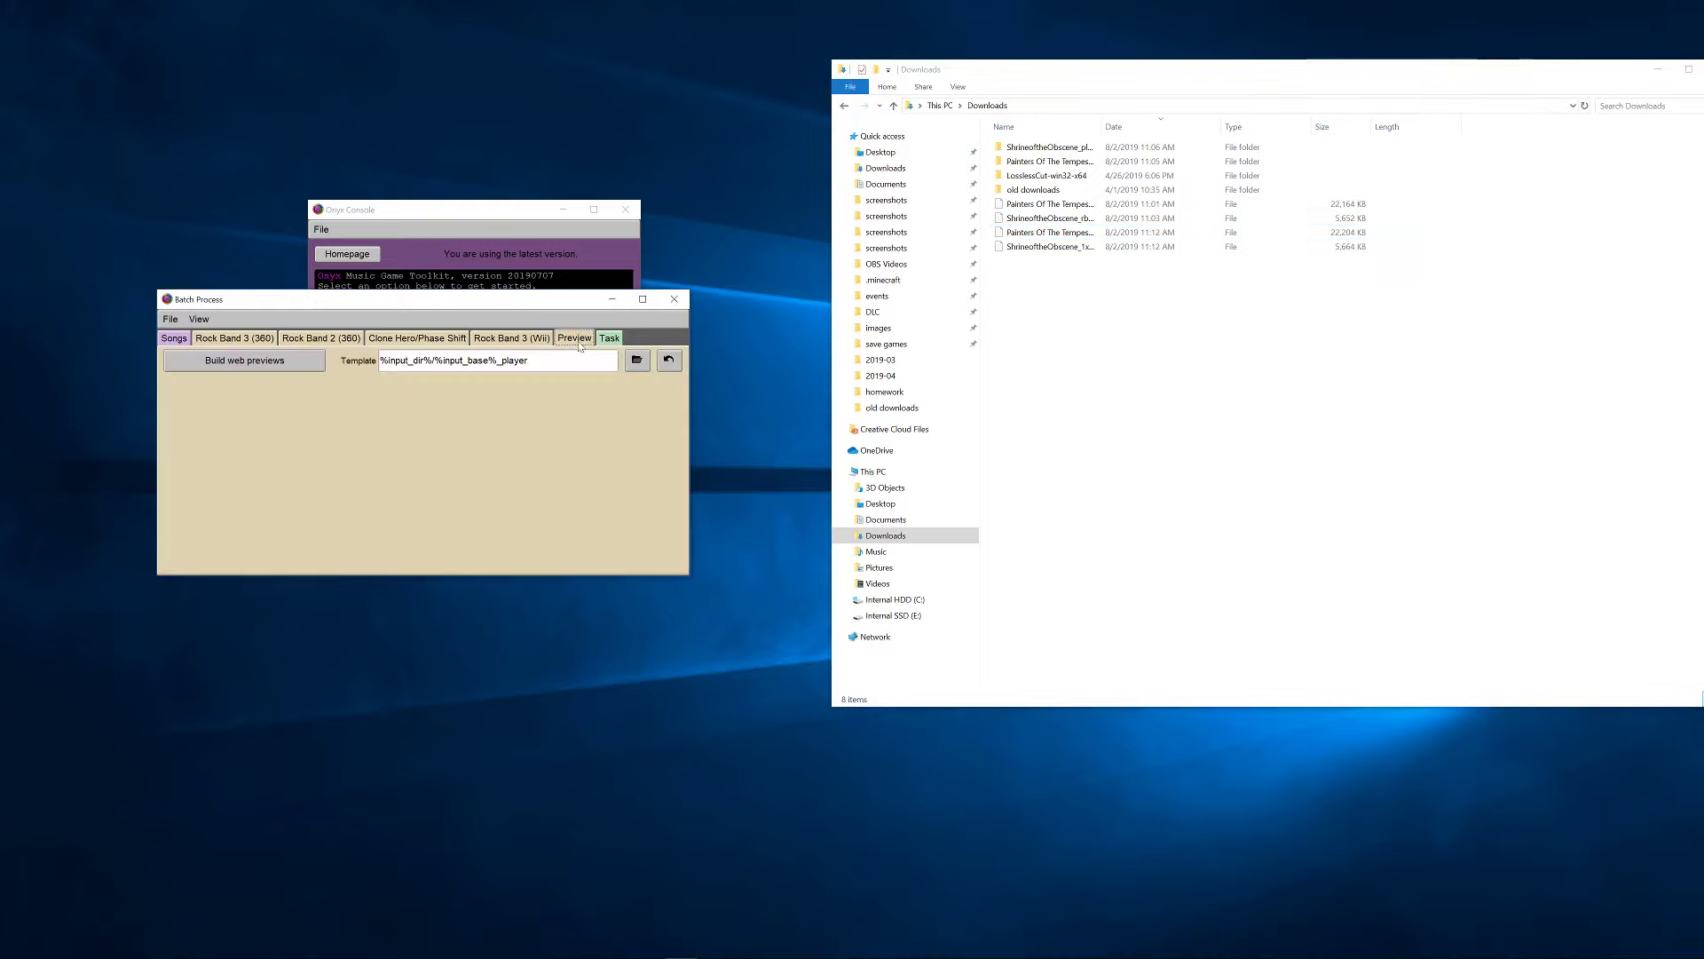
click(257, 364)
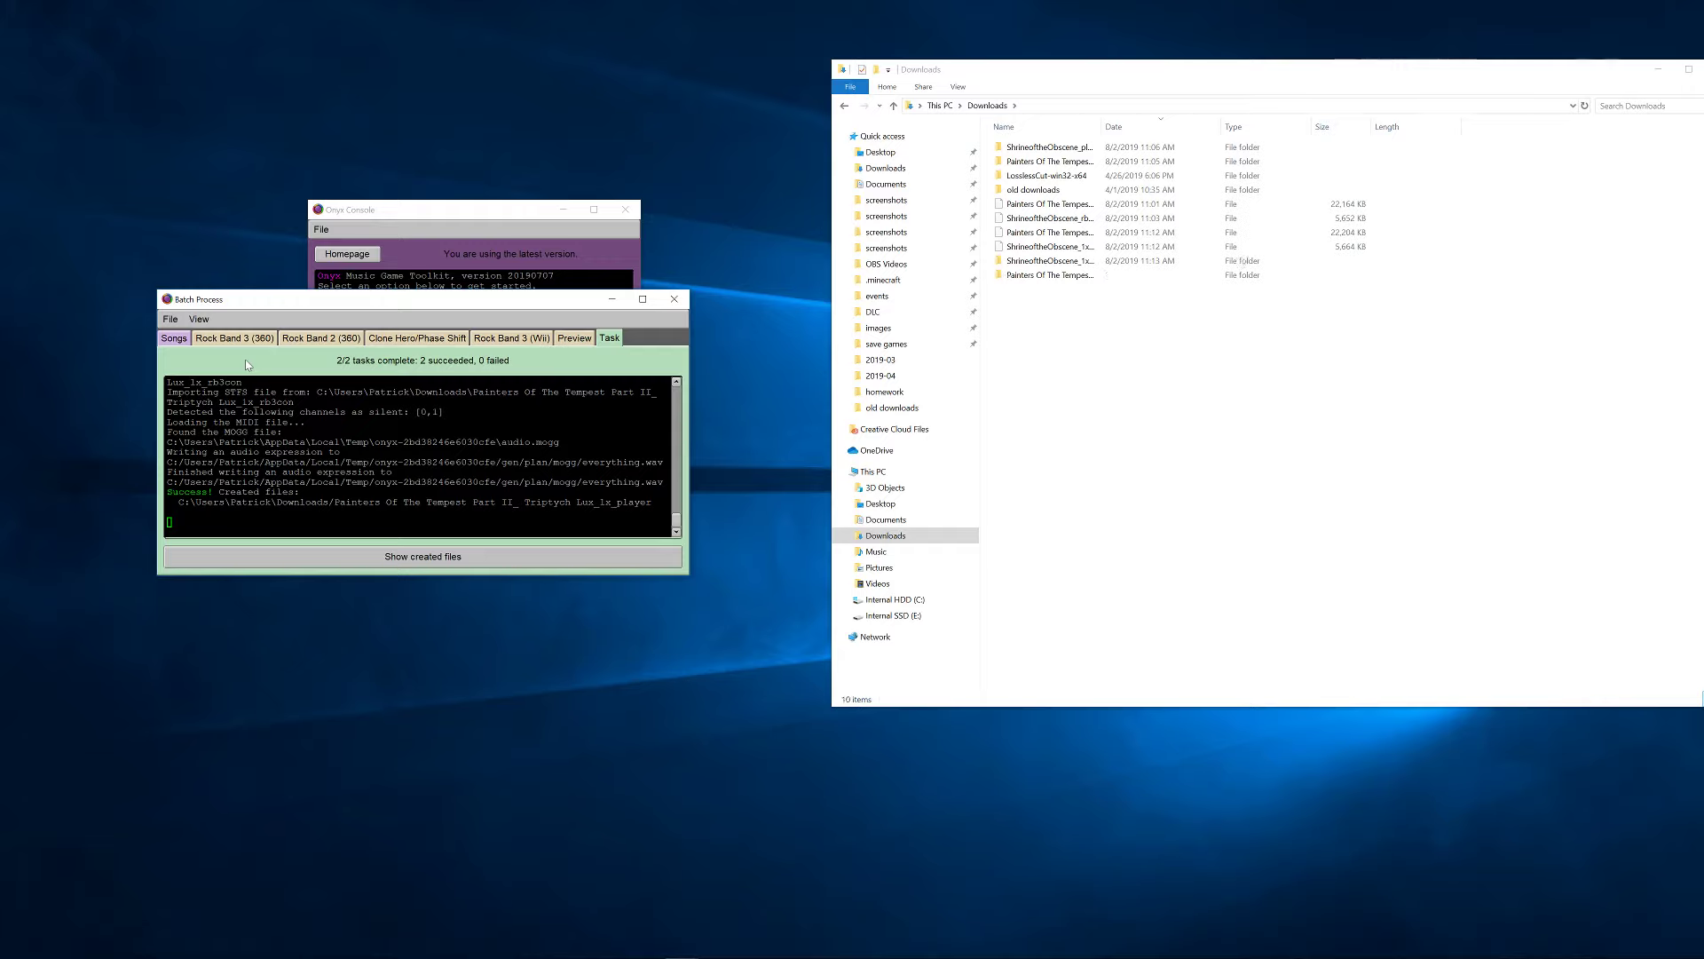
click(675, 299)
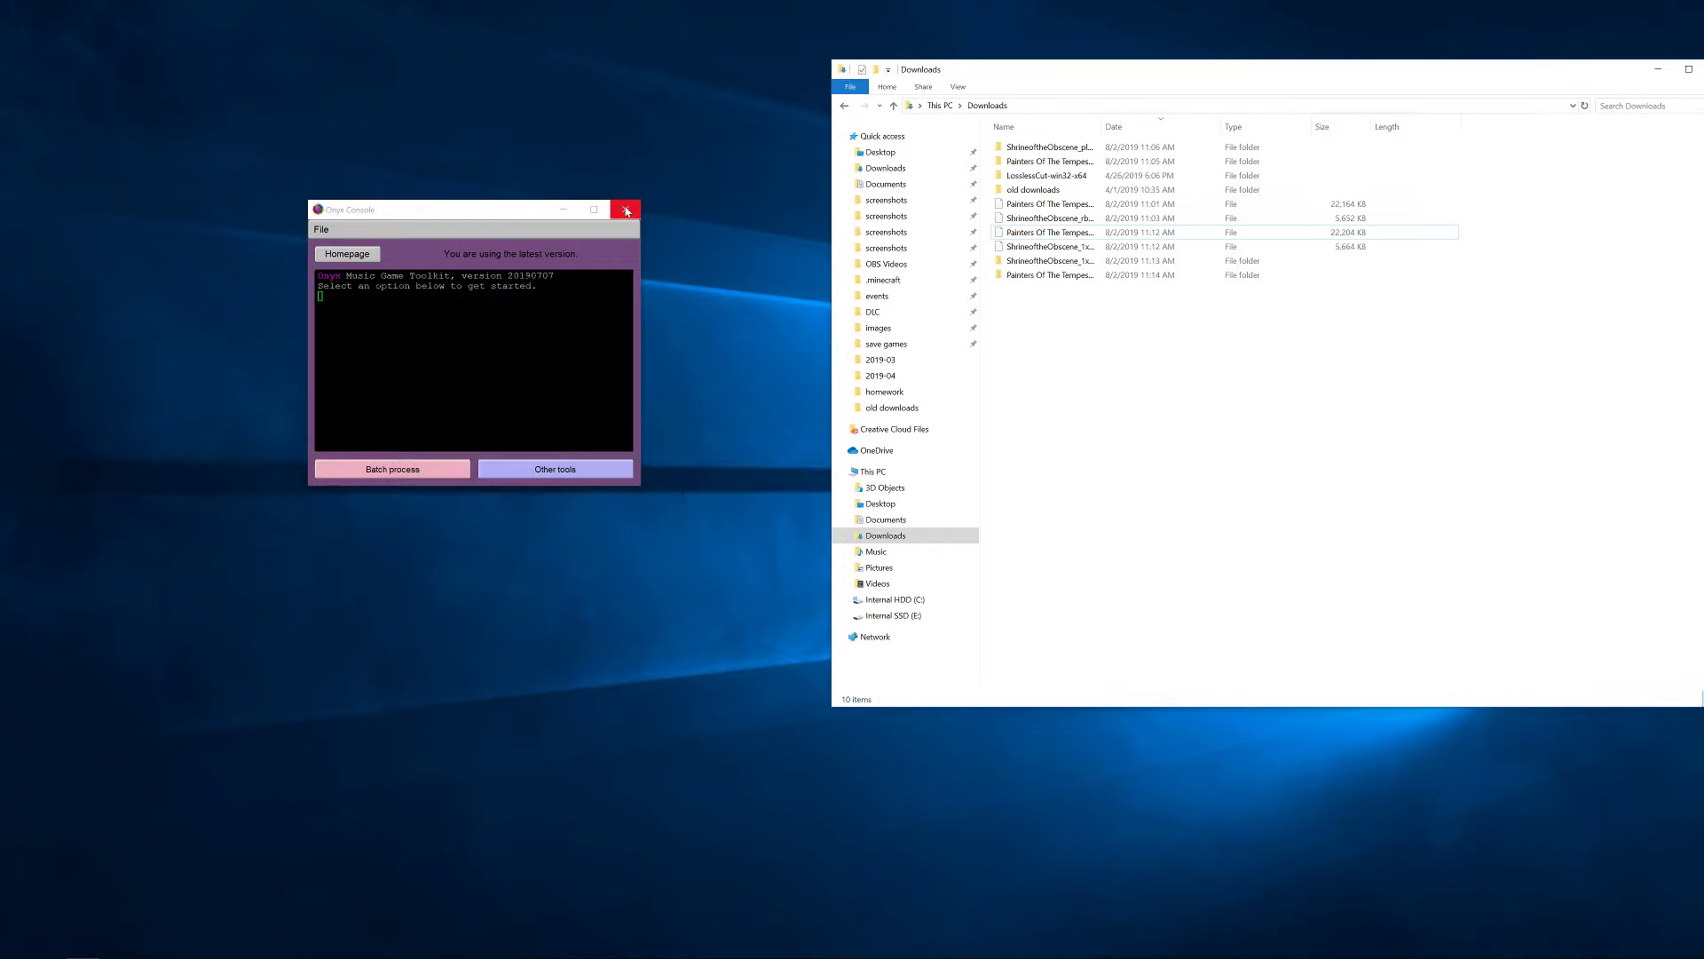
click(626, 210)
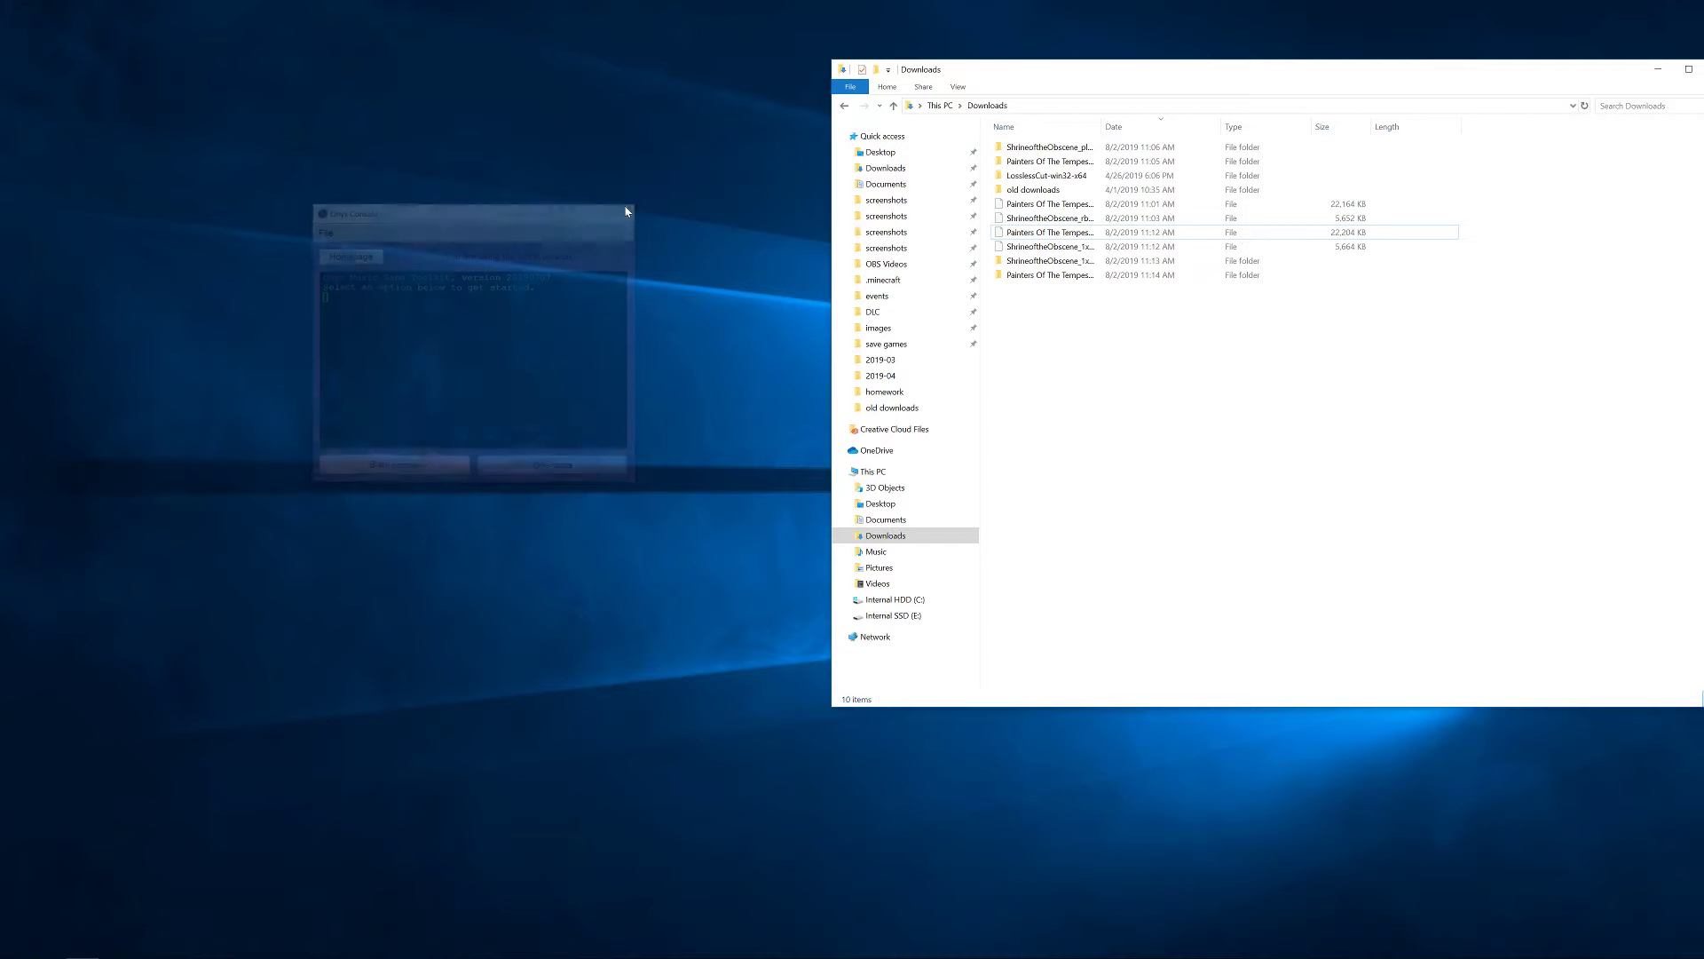
- Open the index page in the ShrineoftheObscene_1x_player folder, play the drum chart from partway through the song, and pause it
double_click(1090, 262)
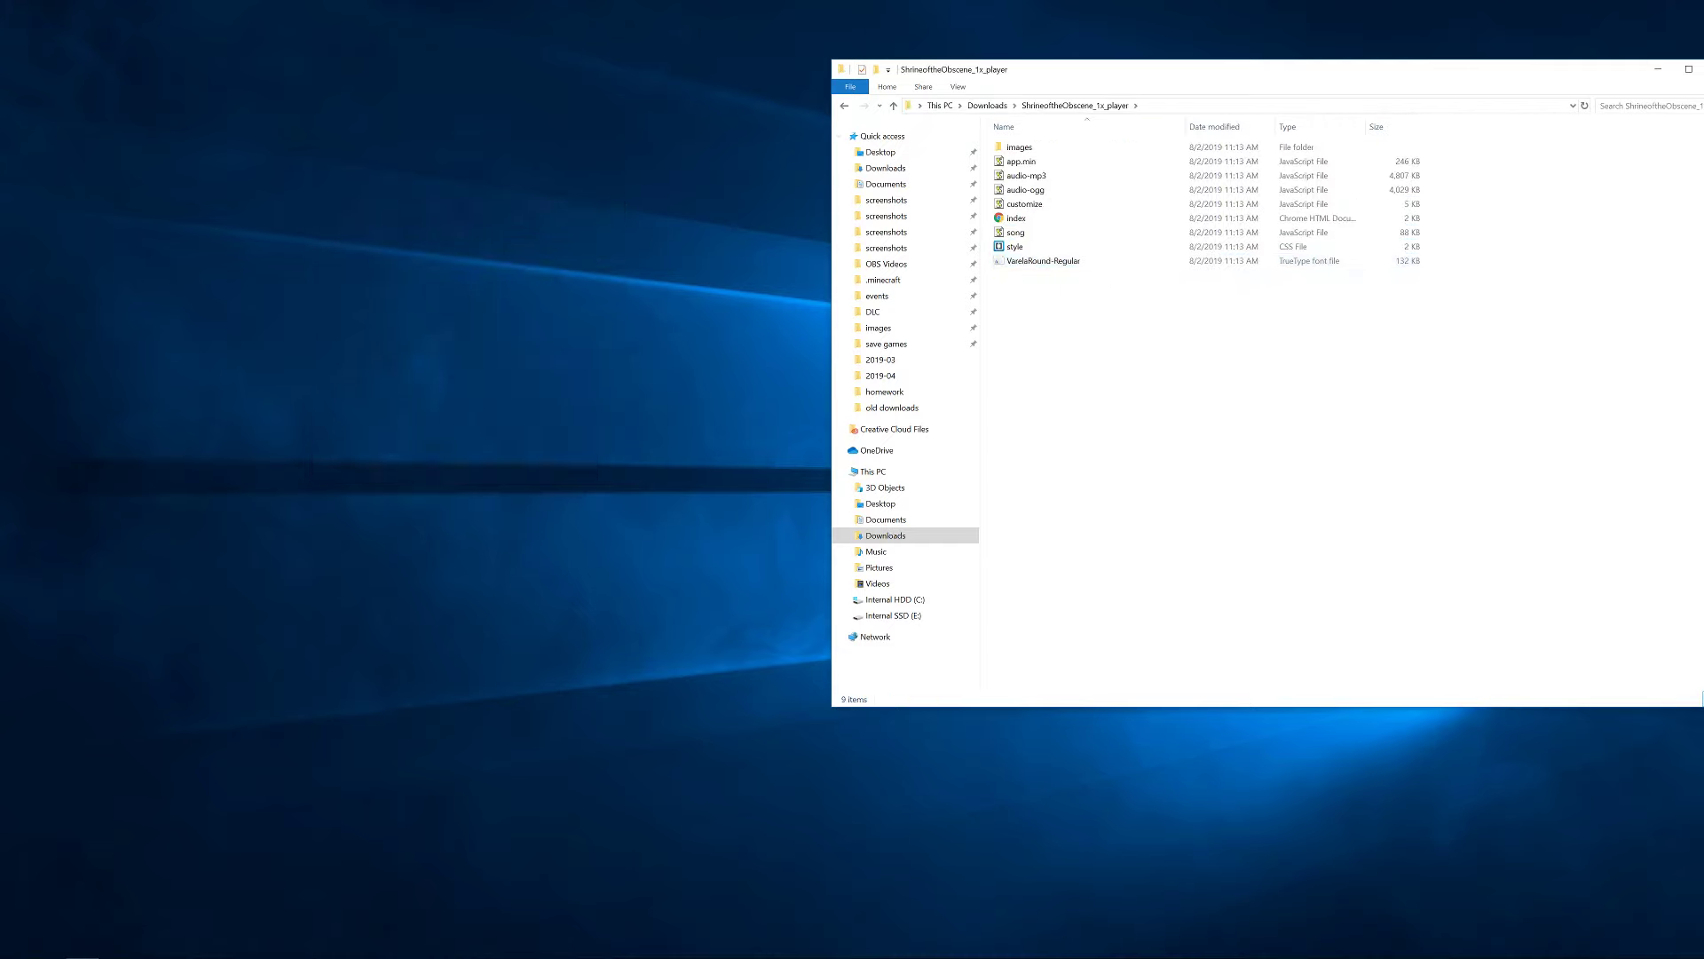
click(1167, 221)
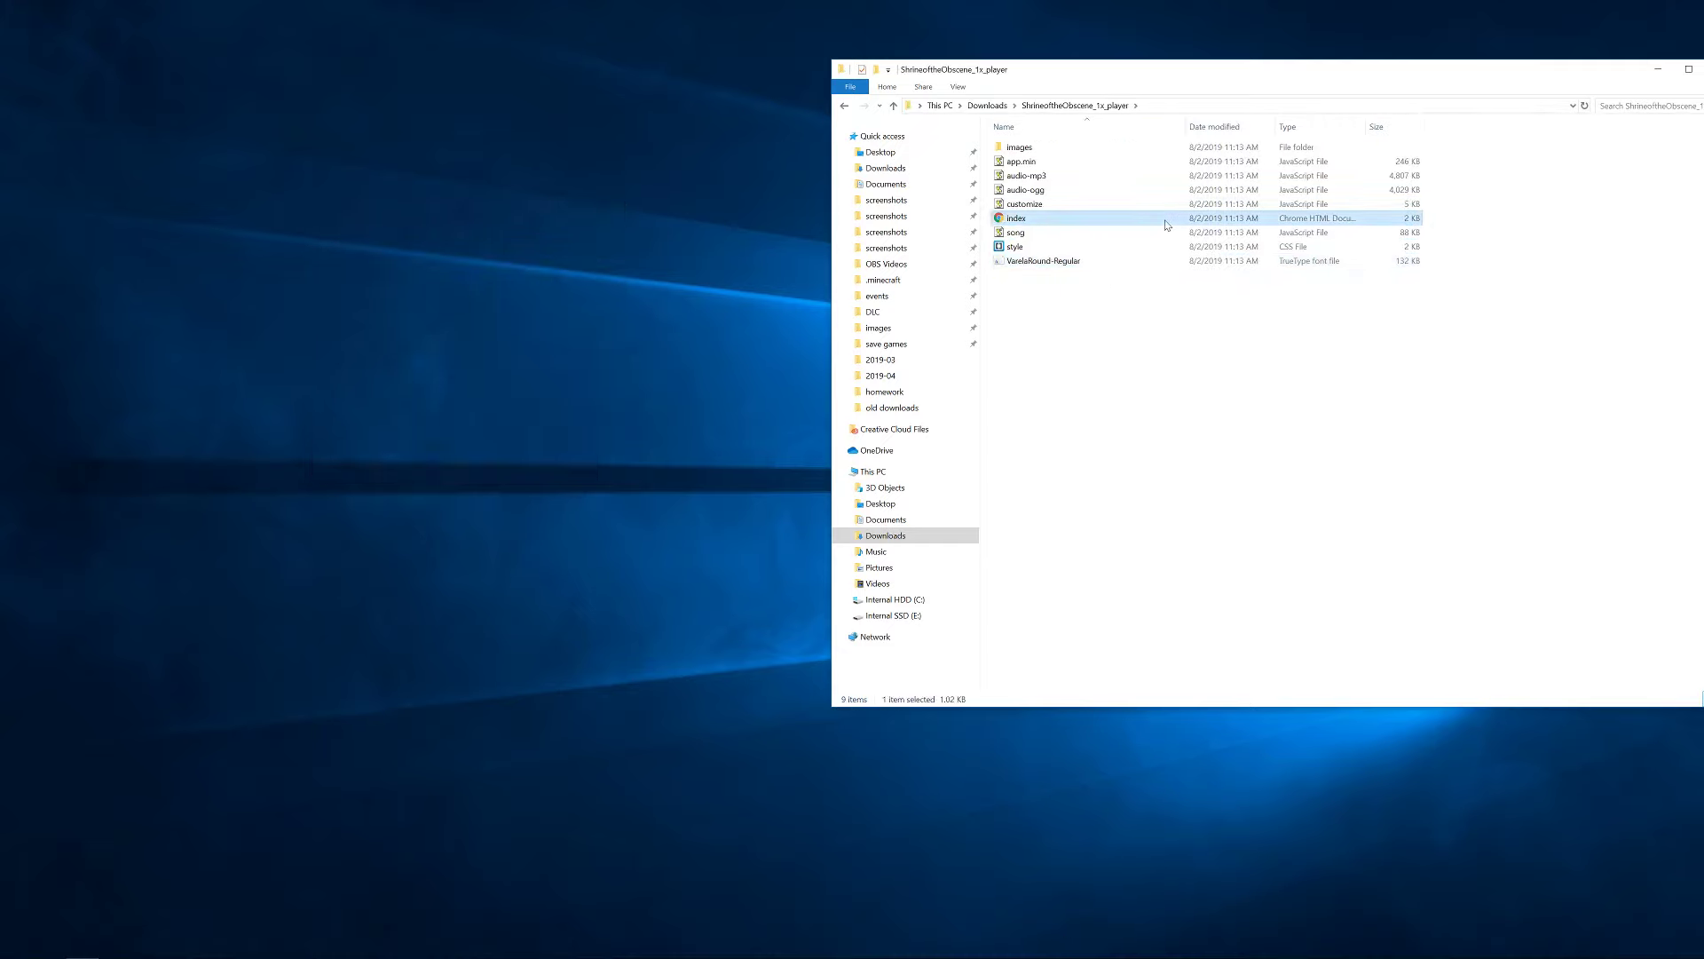
double_click(1166, 224)
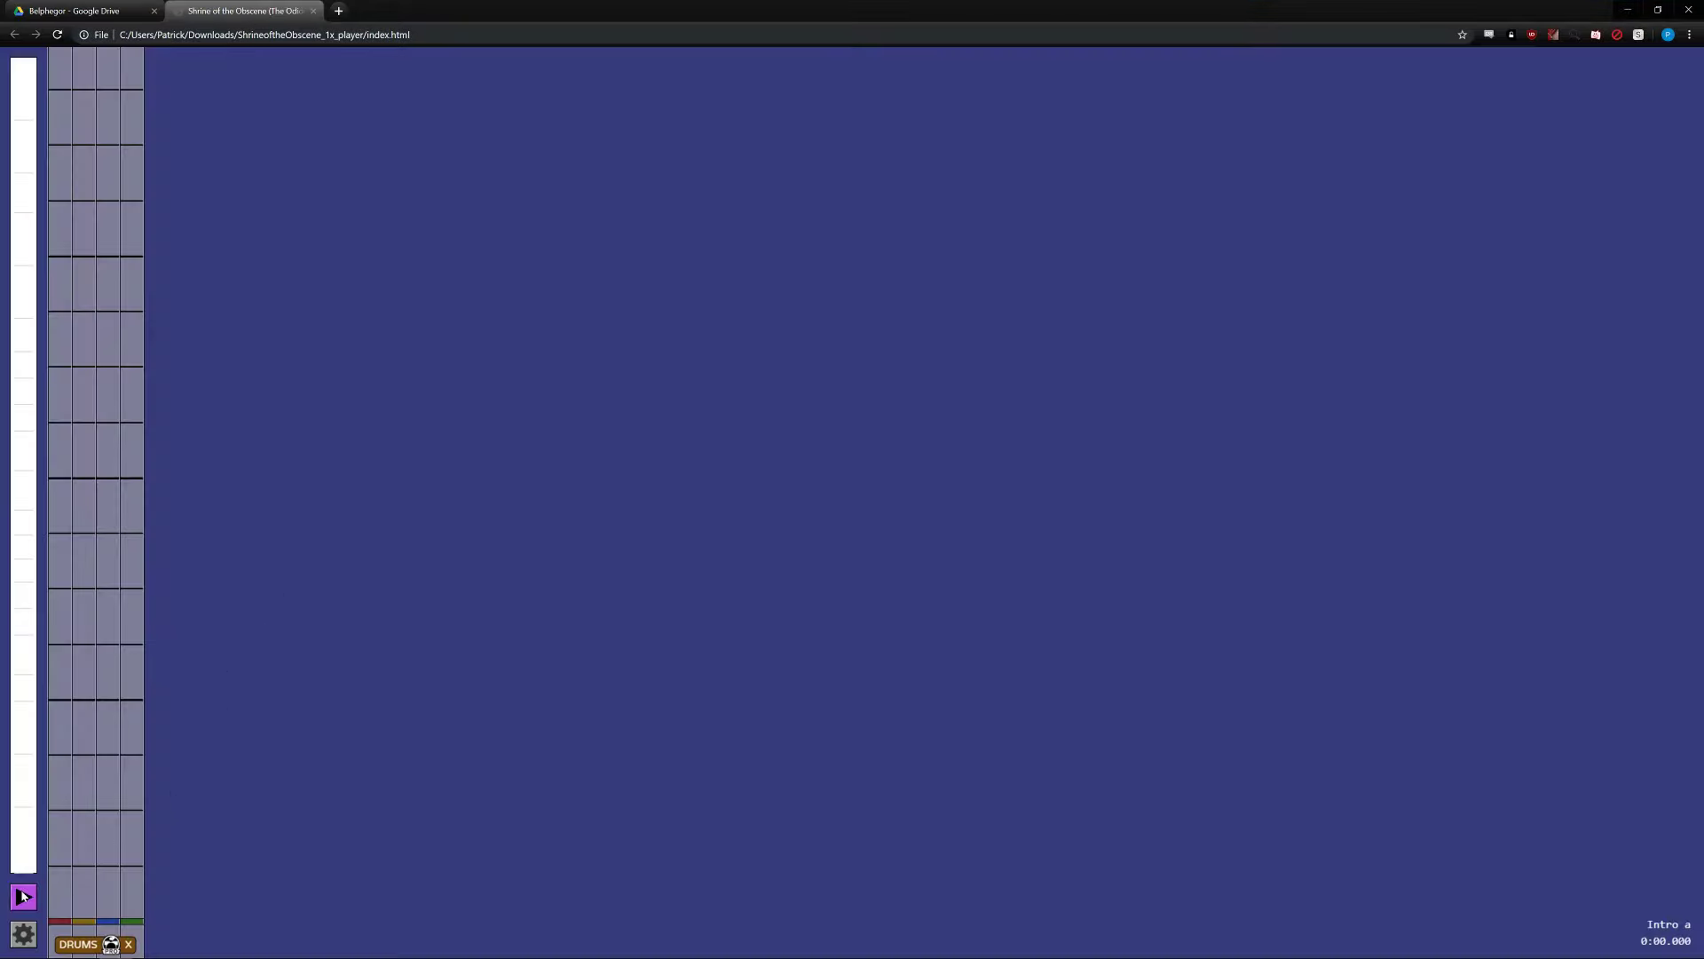
click(23, 897)
click(24, 685)
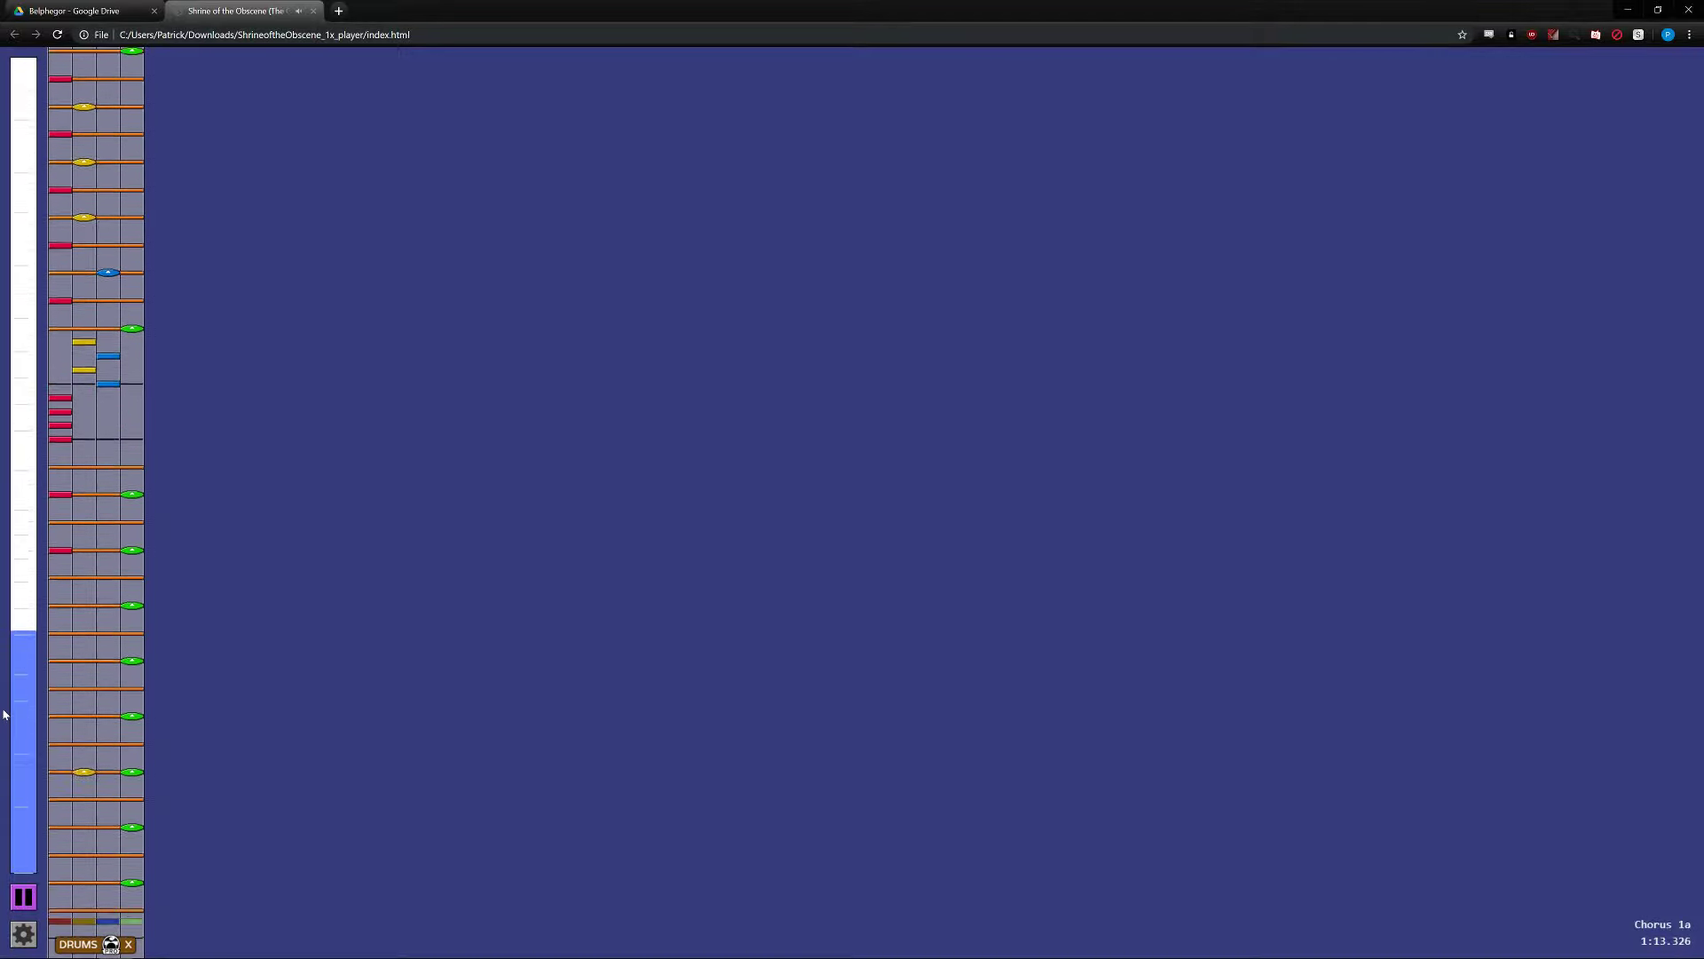
click(22, 905)
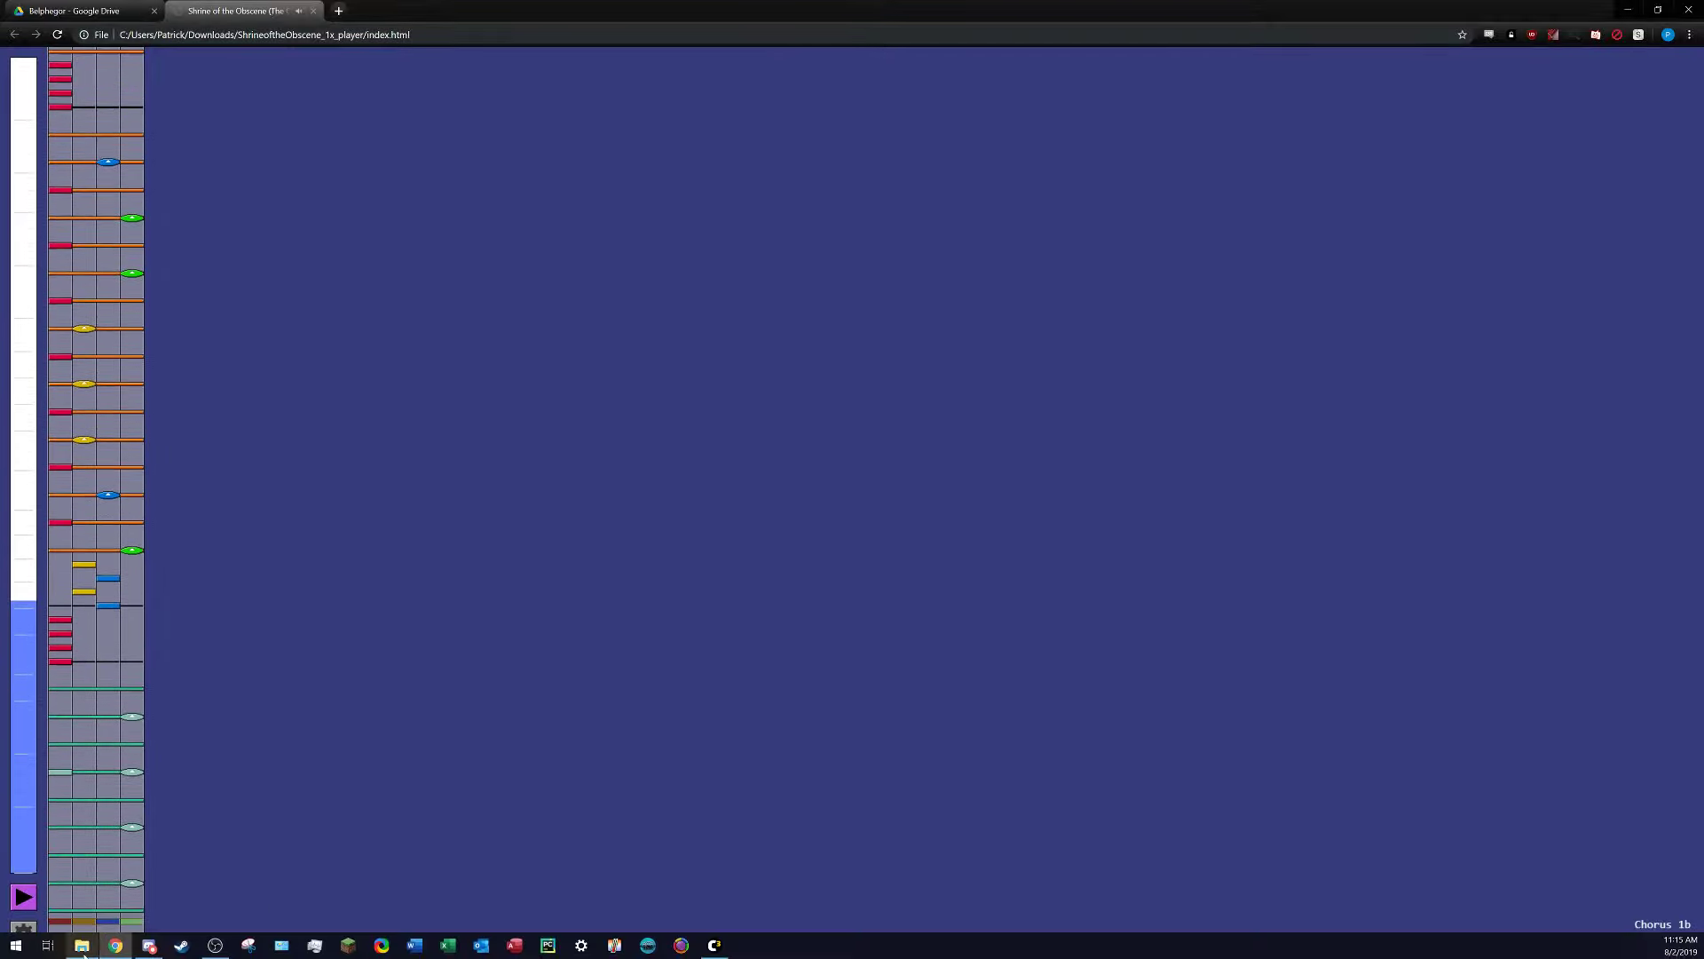
- Open the ShrineoftheObscene_player index page, play its drum chart from partway through for comparison, then close it and return to the folder window
click(222, 941)
click(993, 106)
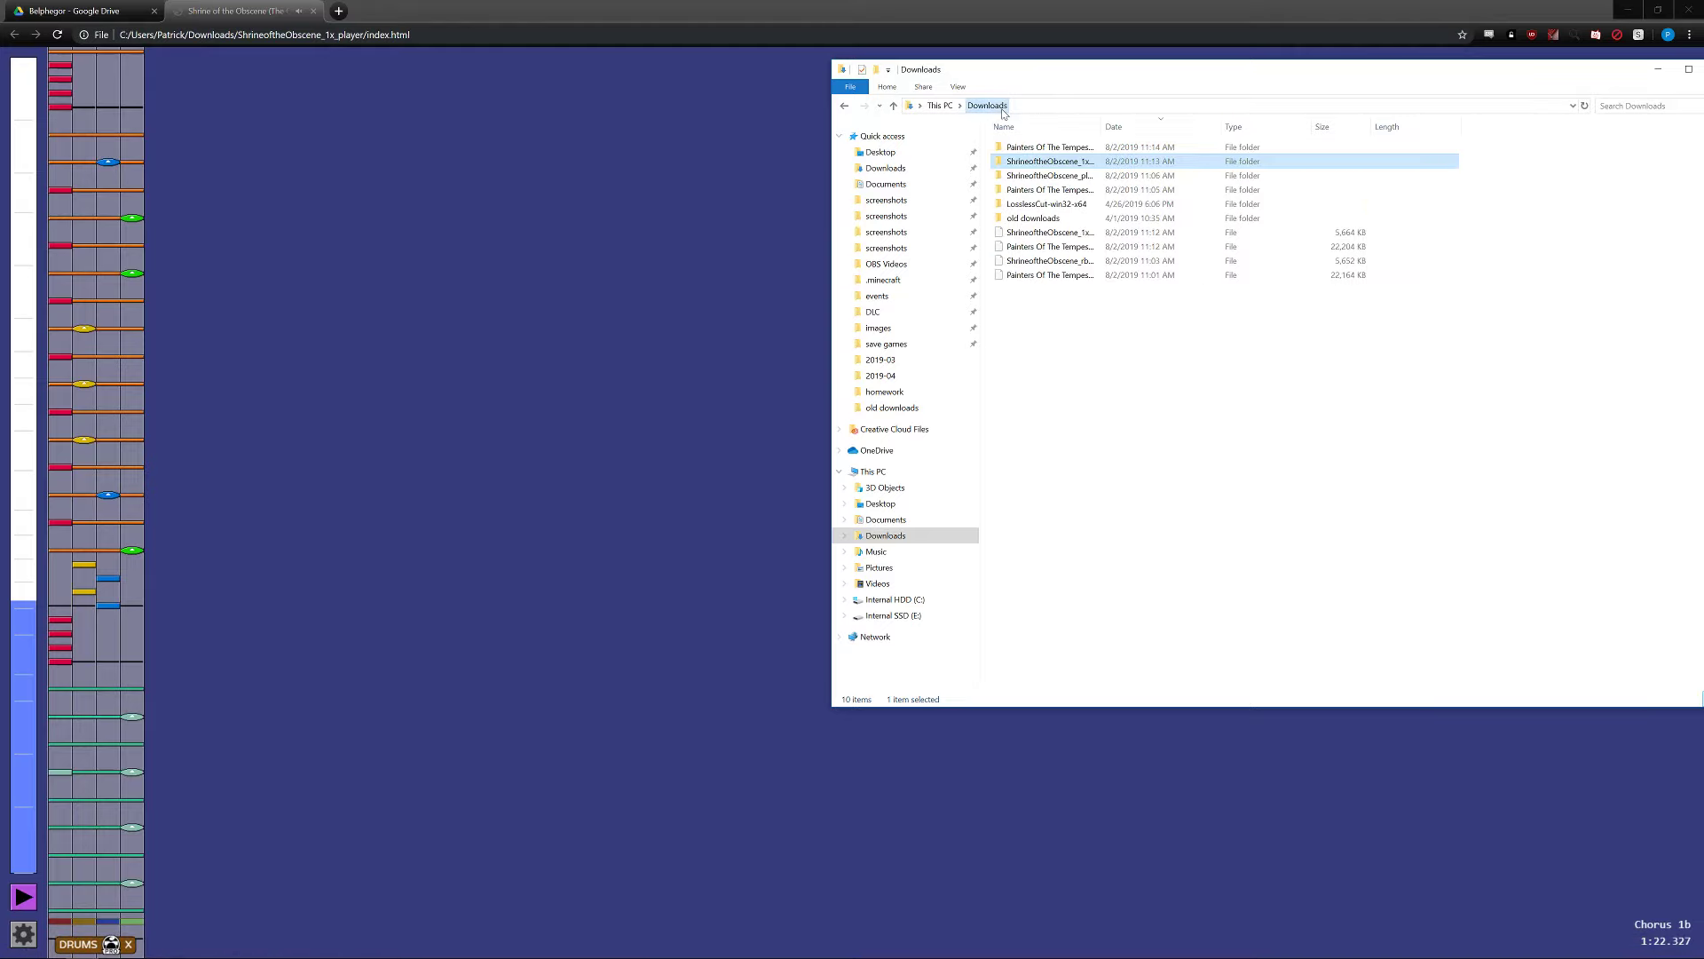
double_click(1081, 178)
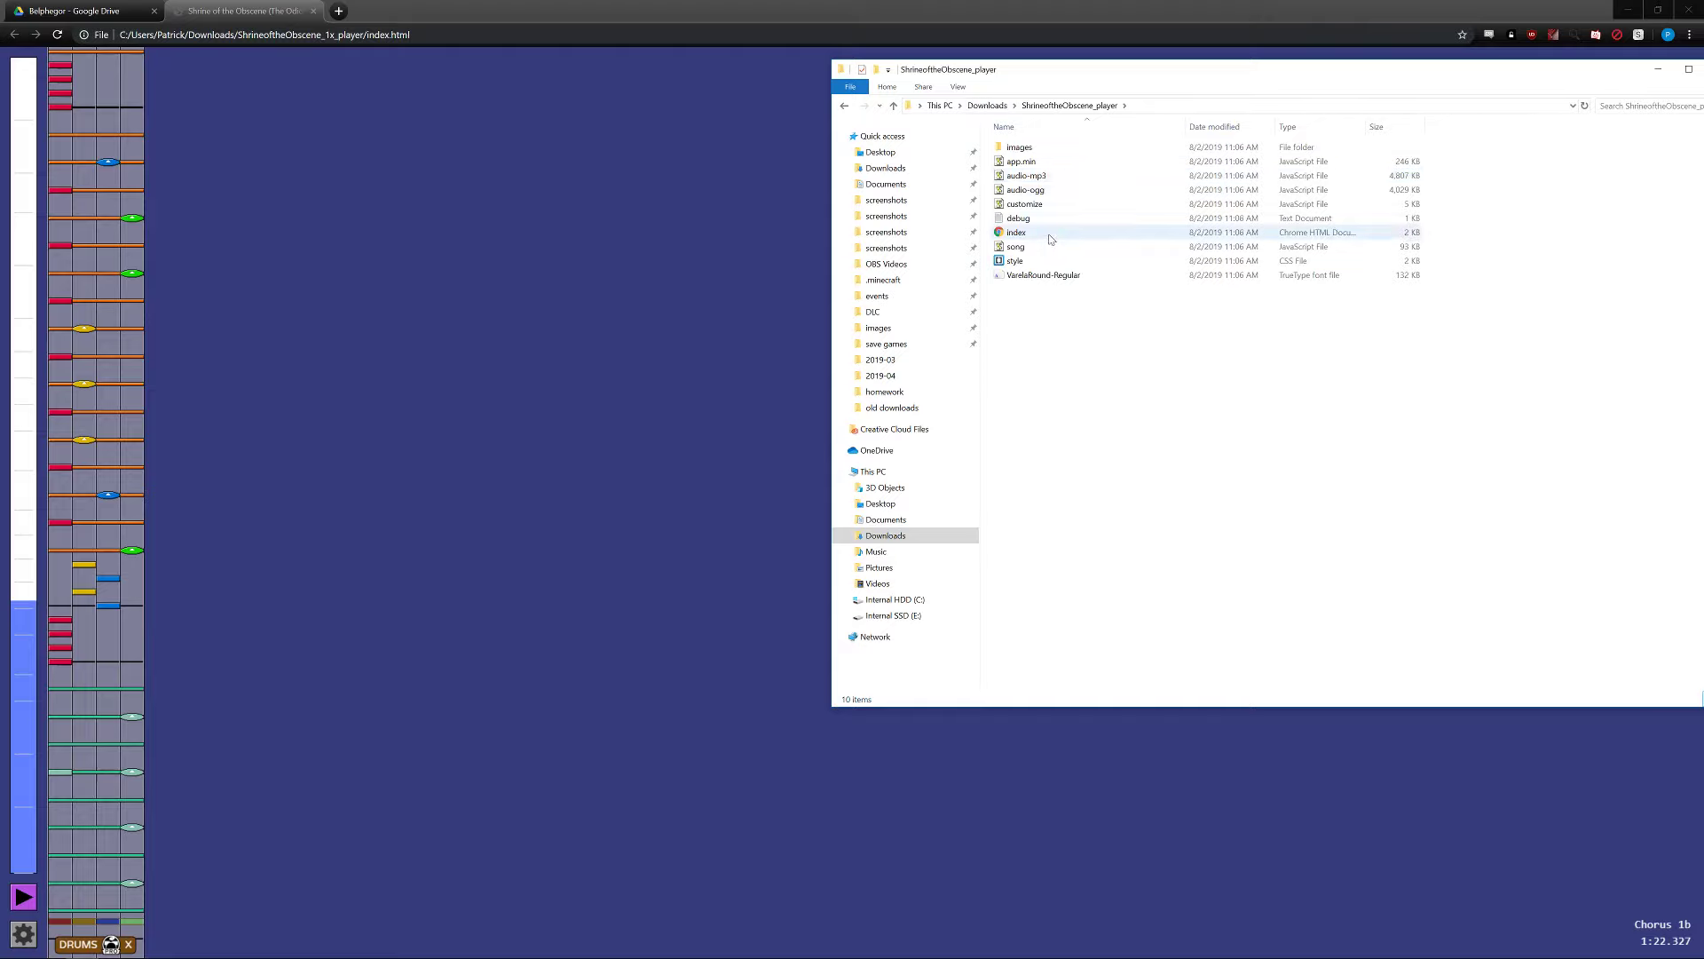
double_click(1016, 233)
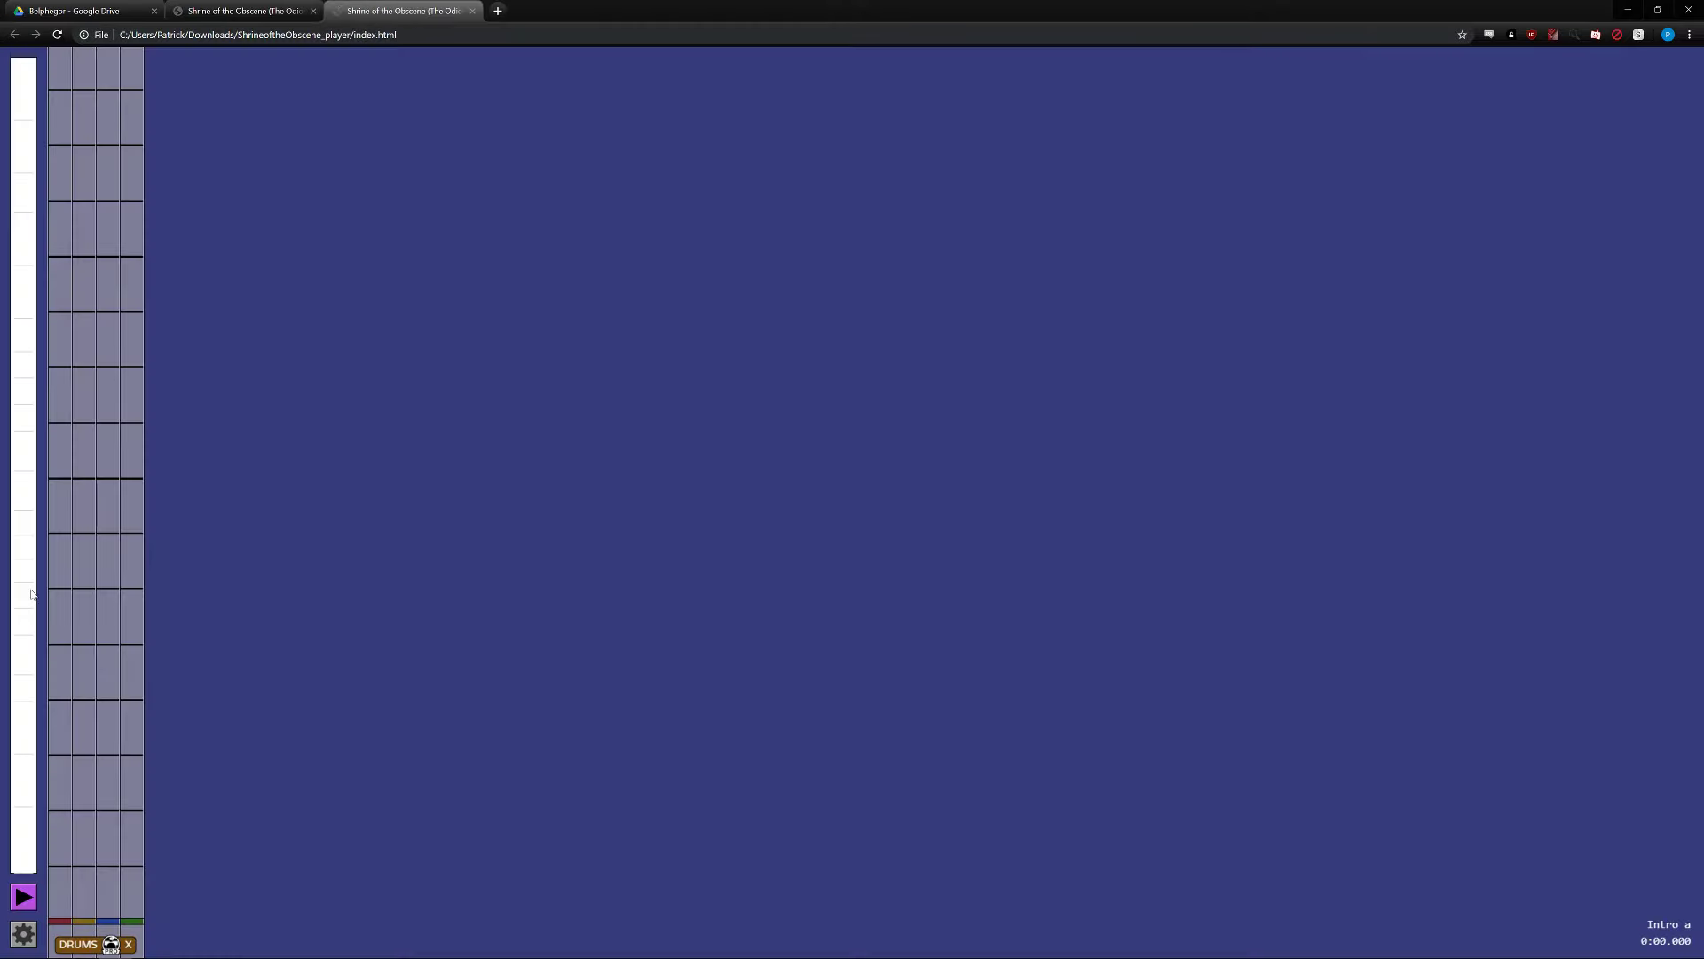
click(31, 594)
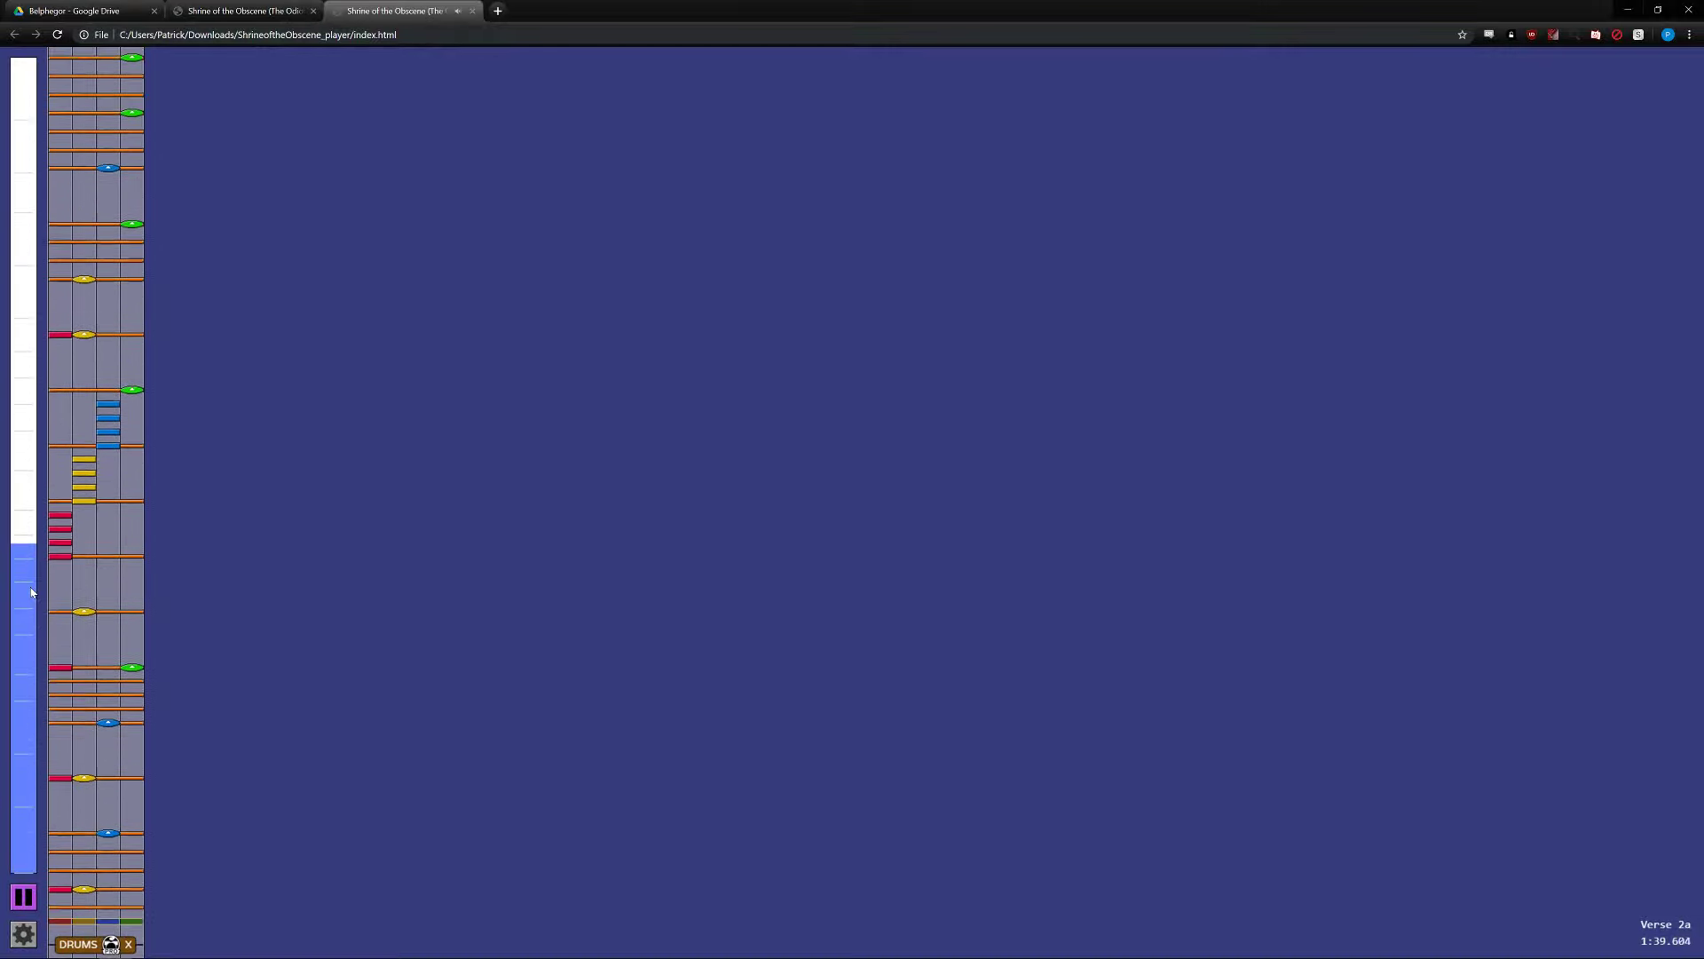
click(23, 896)
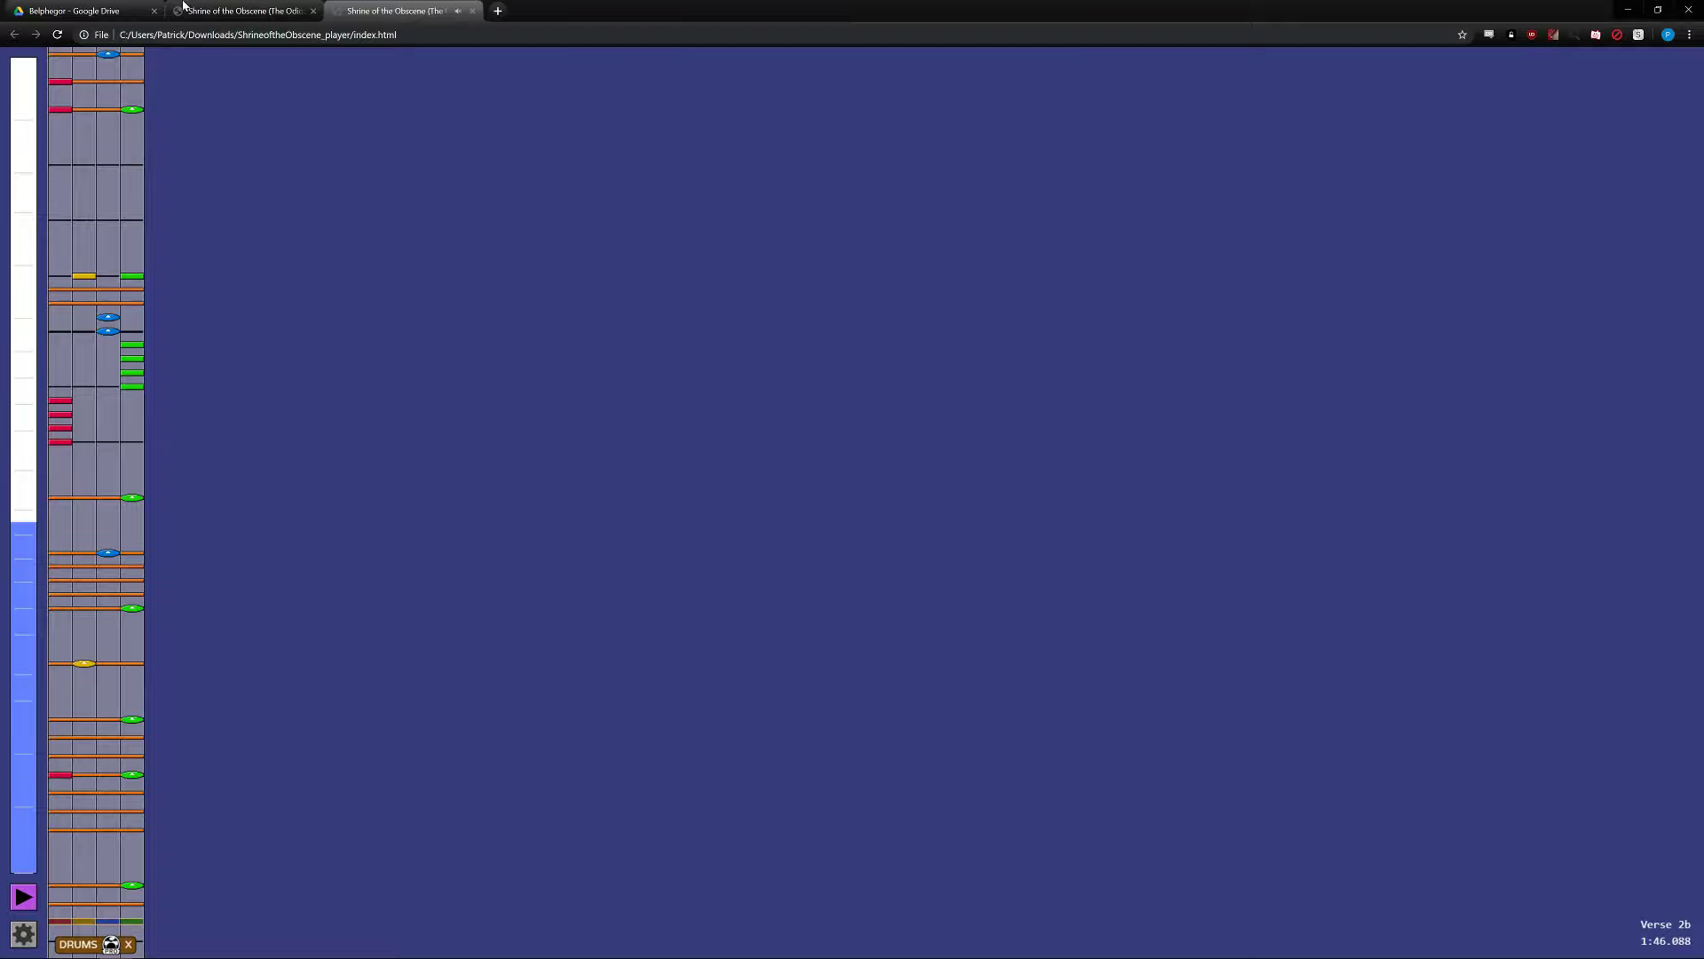
click(469, 11)
click(81, 954)
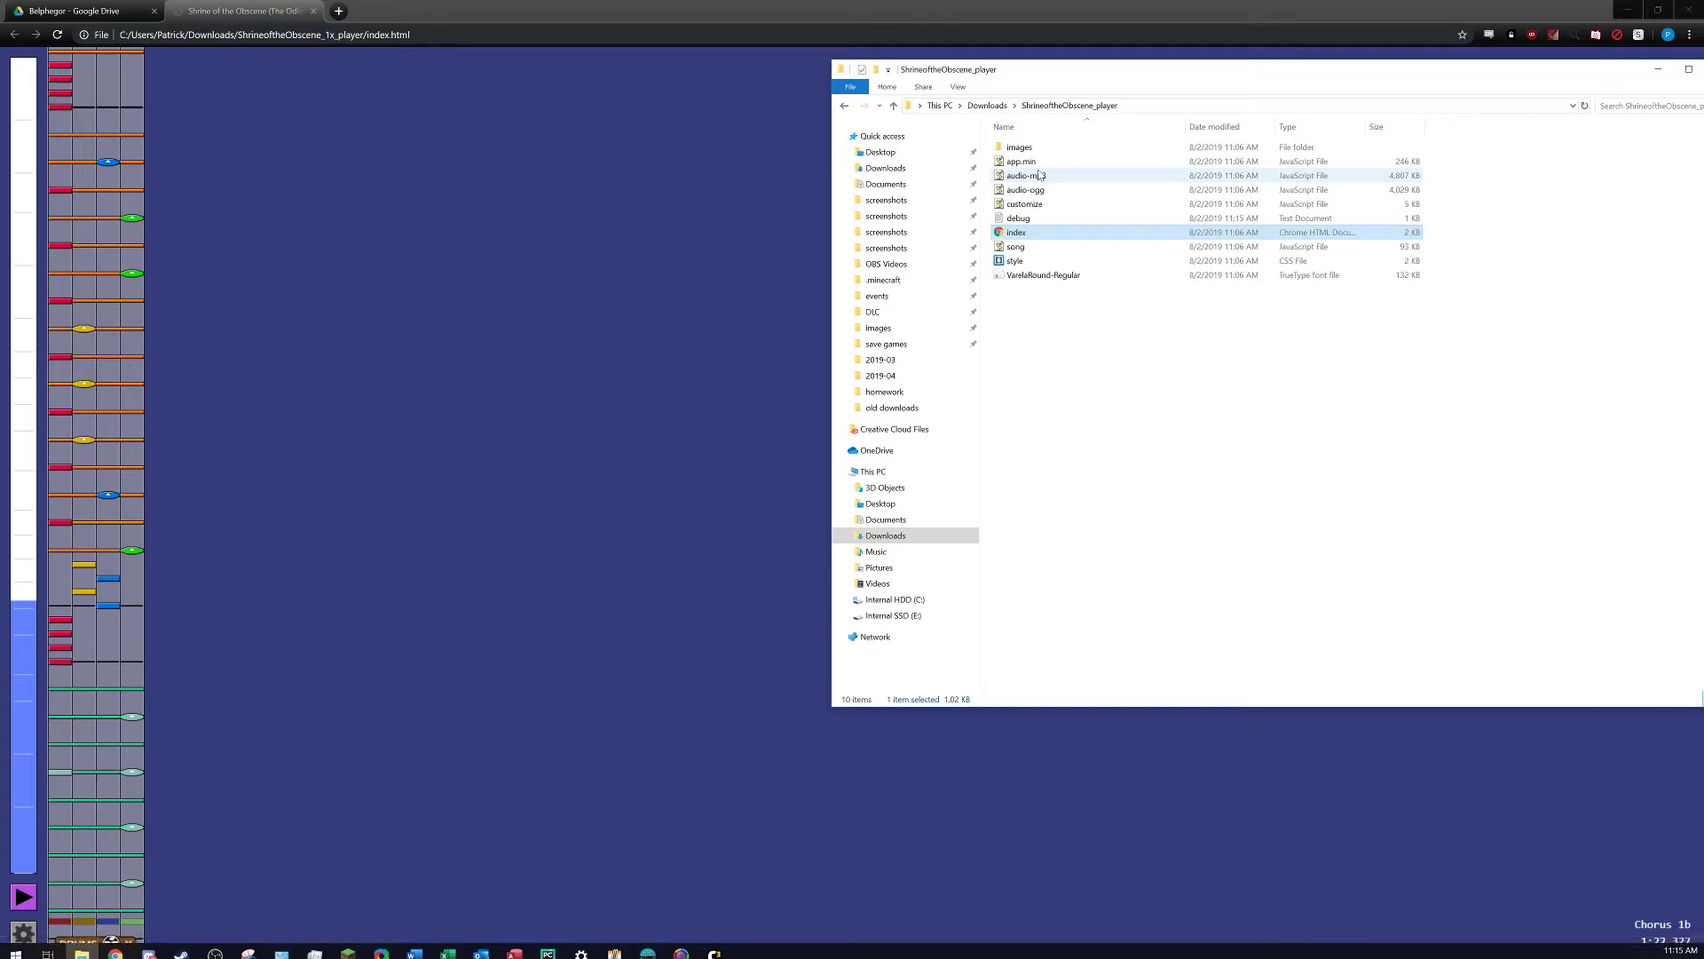
- Open the index page in the Painters Of The Tempest Part II_ Triptych Lux_1x_player folder and close the Shrine of the Obscene preview
click(987, 105)
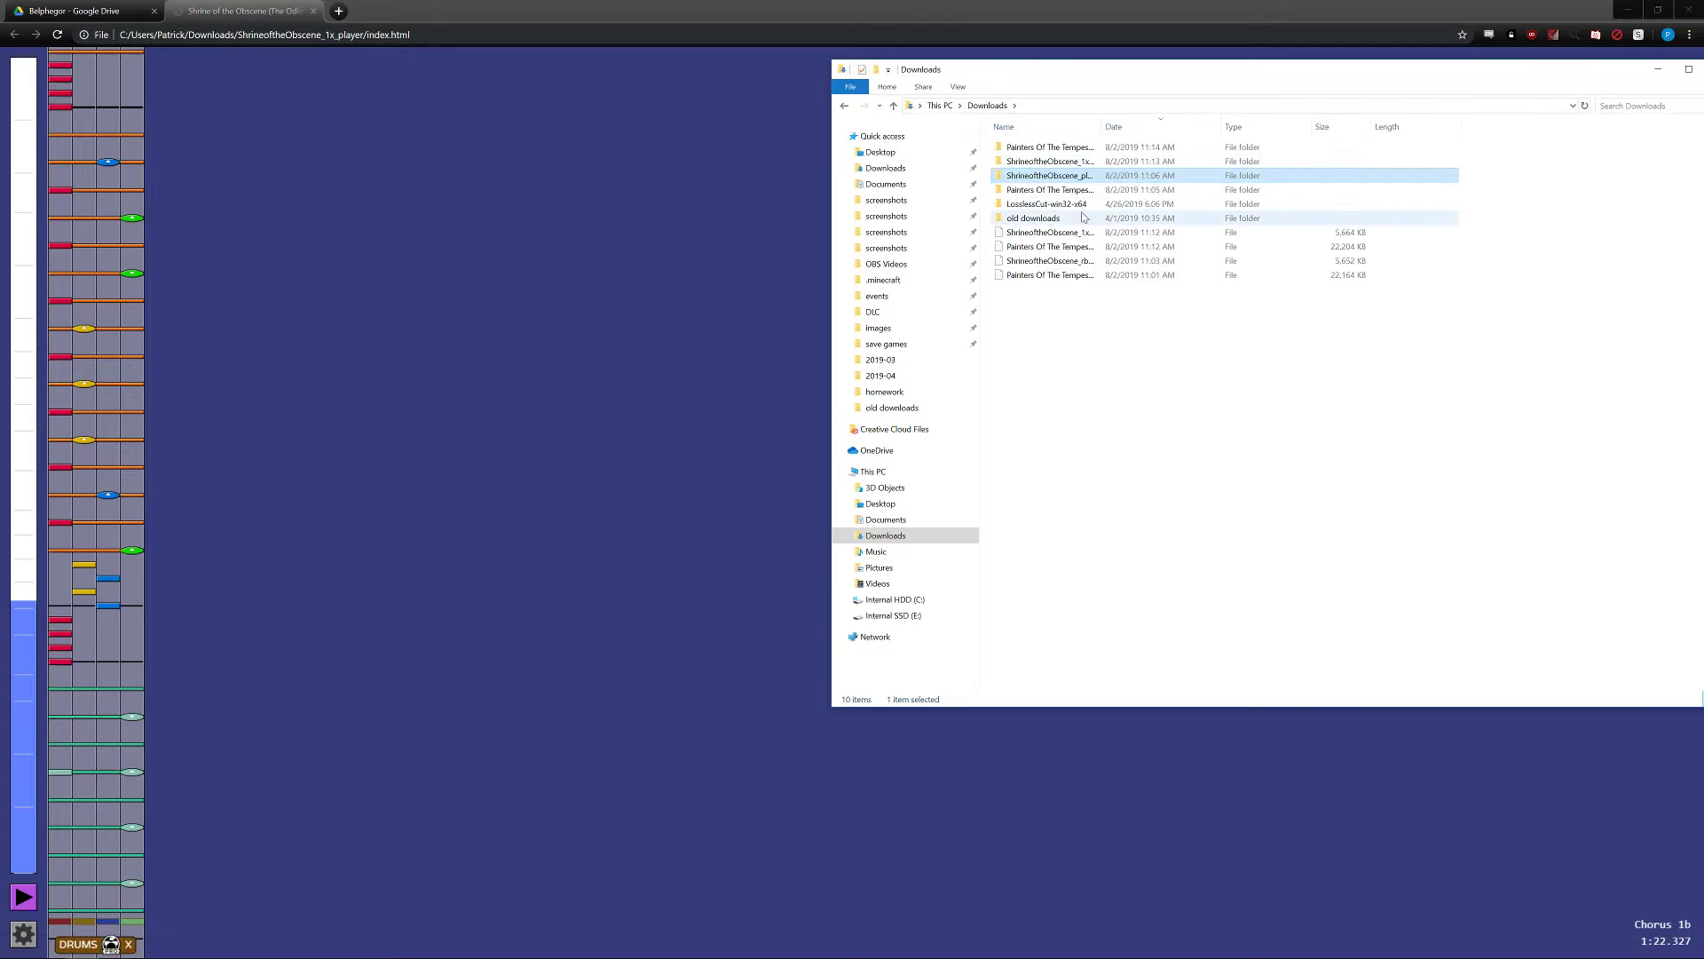
click(1088, 190)
right_click(1090, 190)
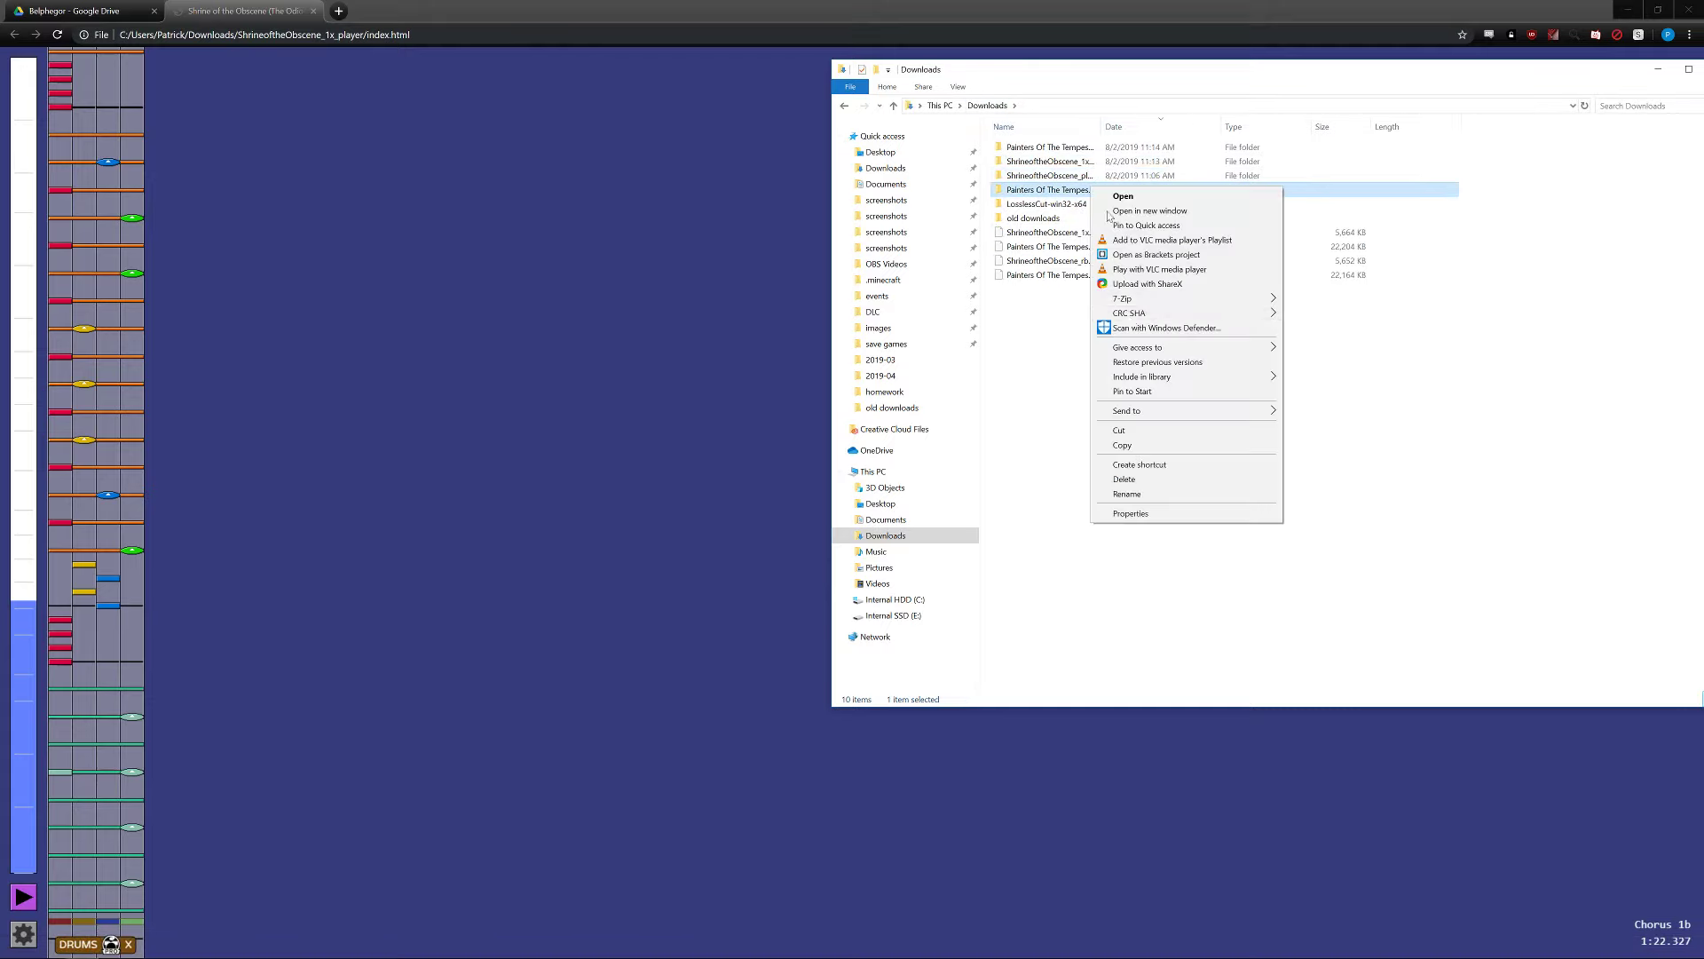
click(1127, 494)
double_click(1097, 148)
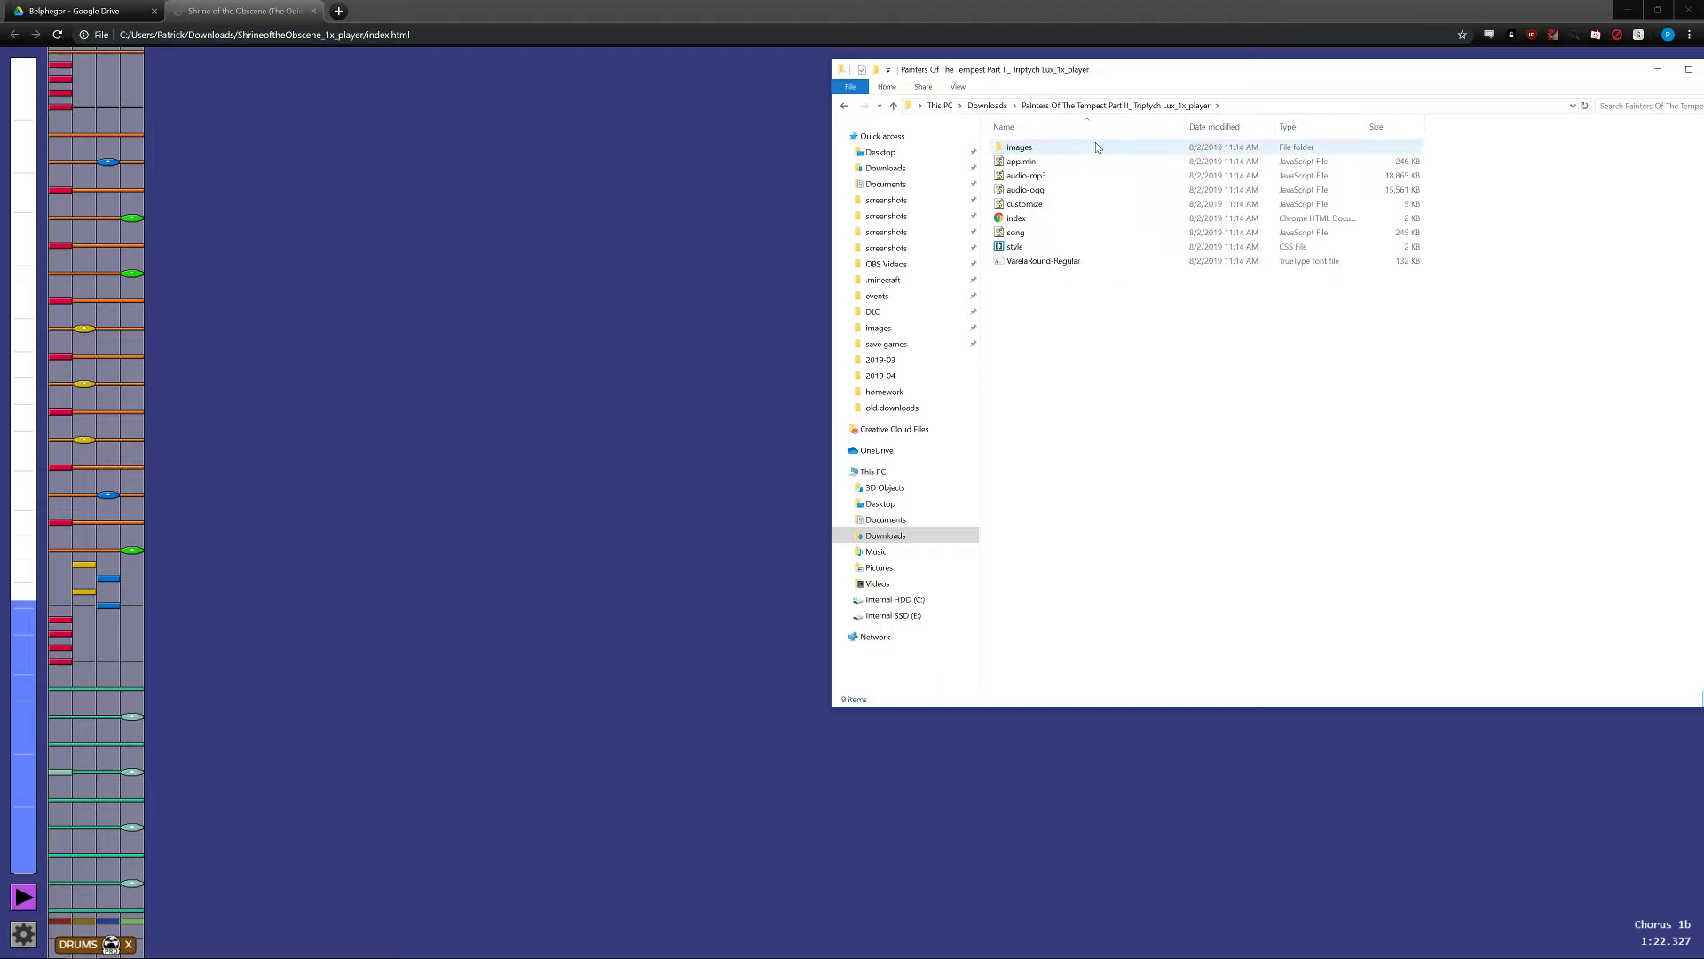
double_click(1097, 219)
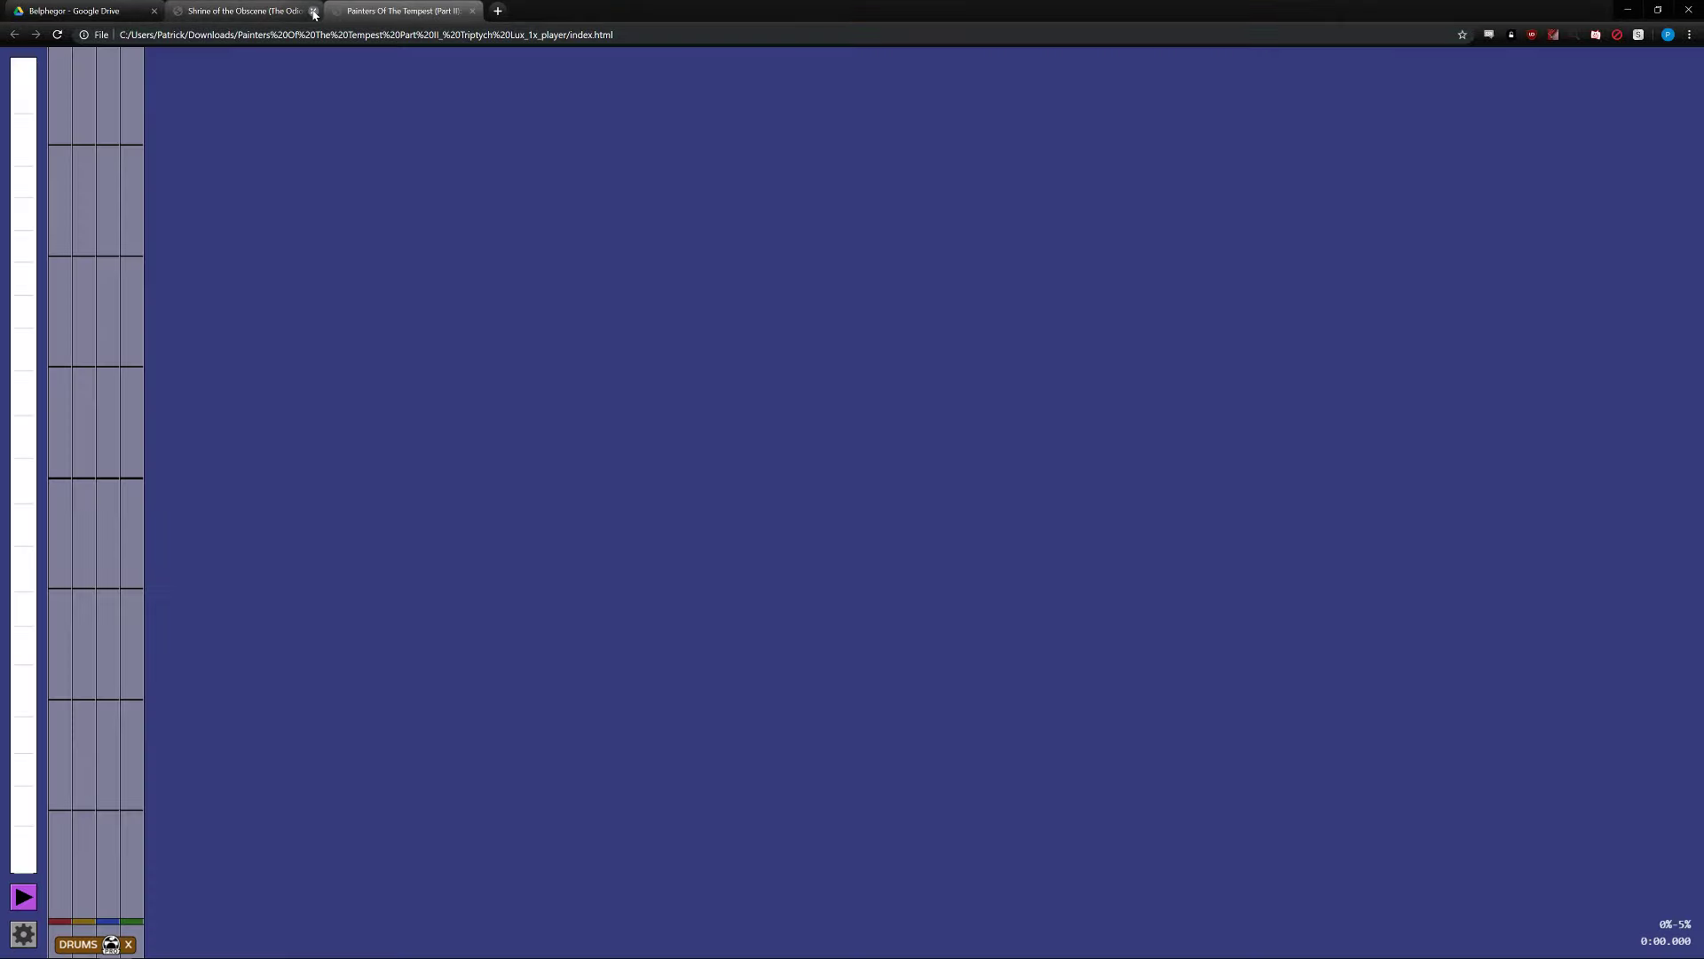
click(313, 11)
- Play the Painters Of The Tempest 1x drum chart from an early section of the song, and pause it
click(23, 894)
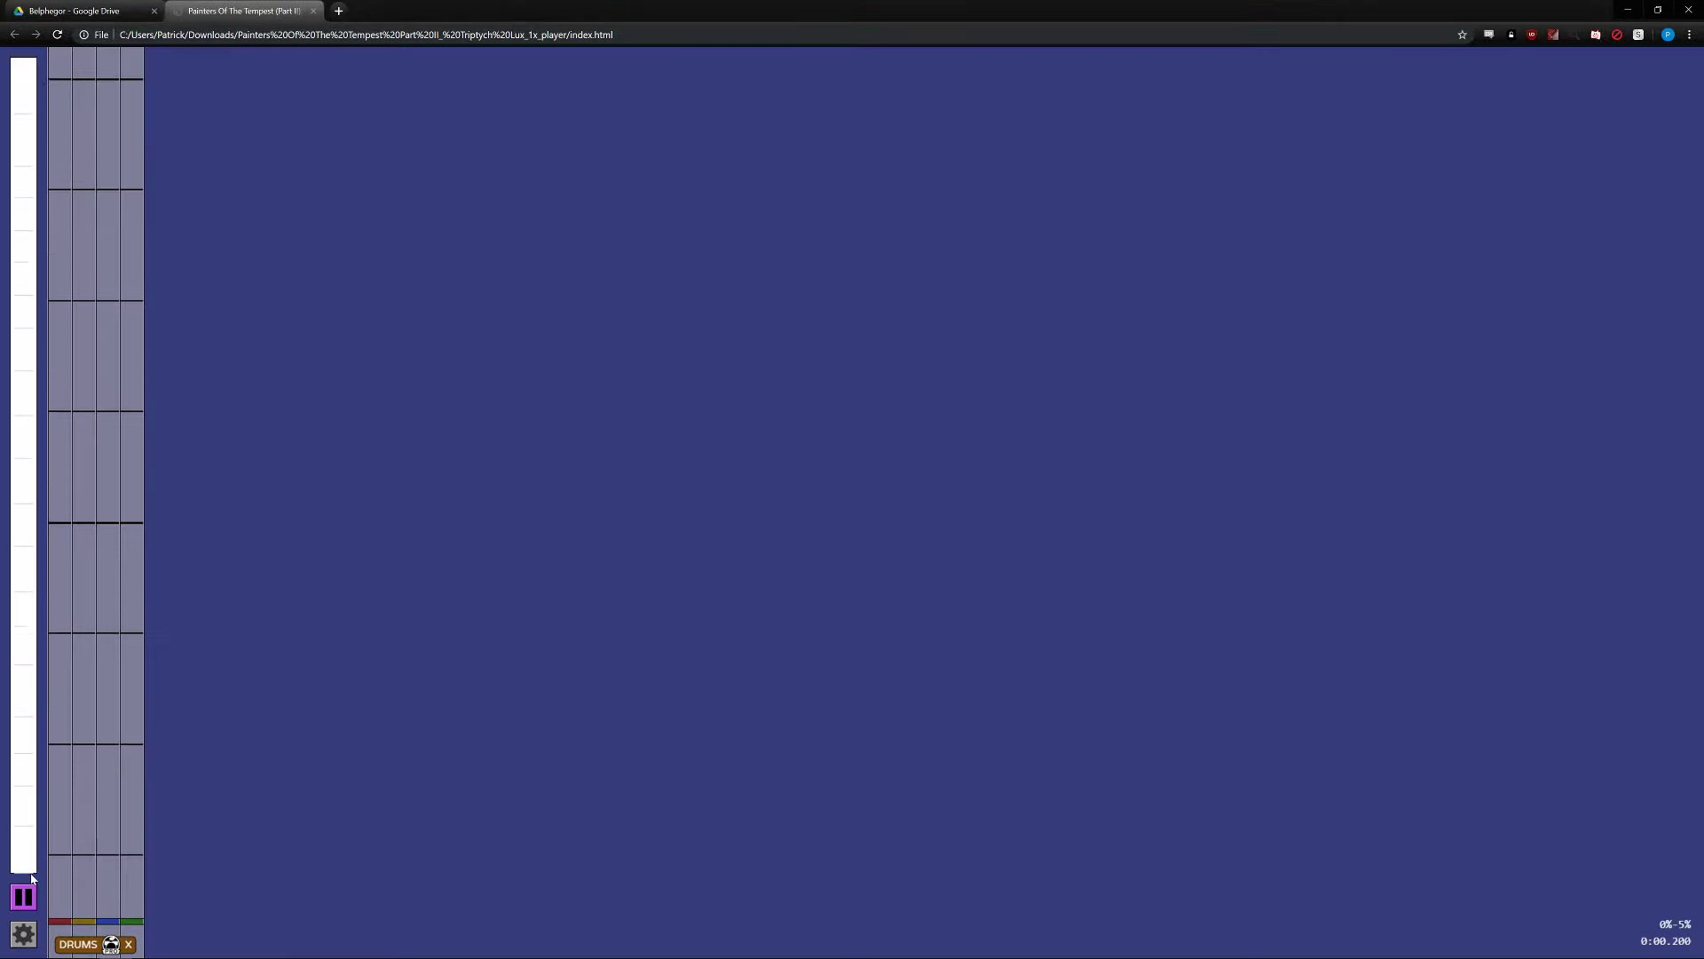
click(22, 806)
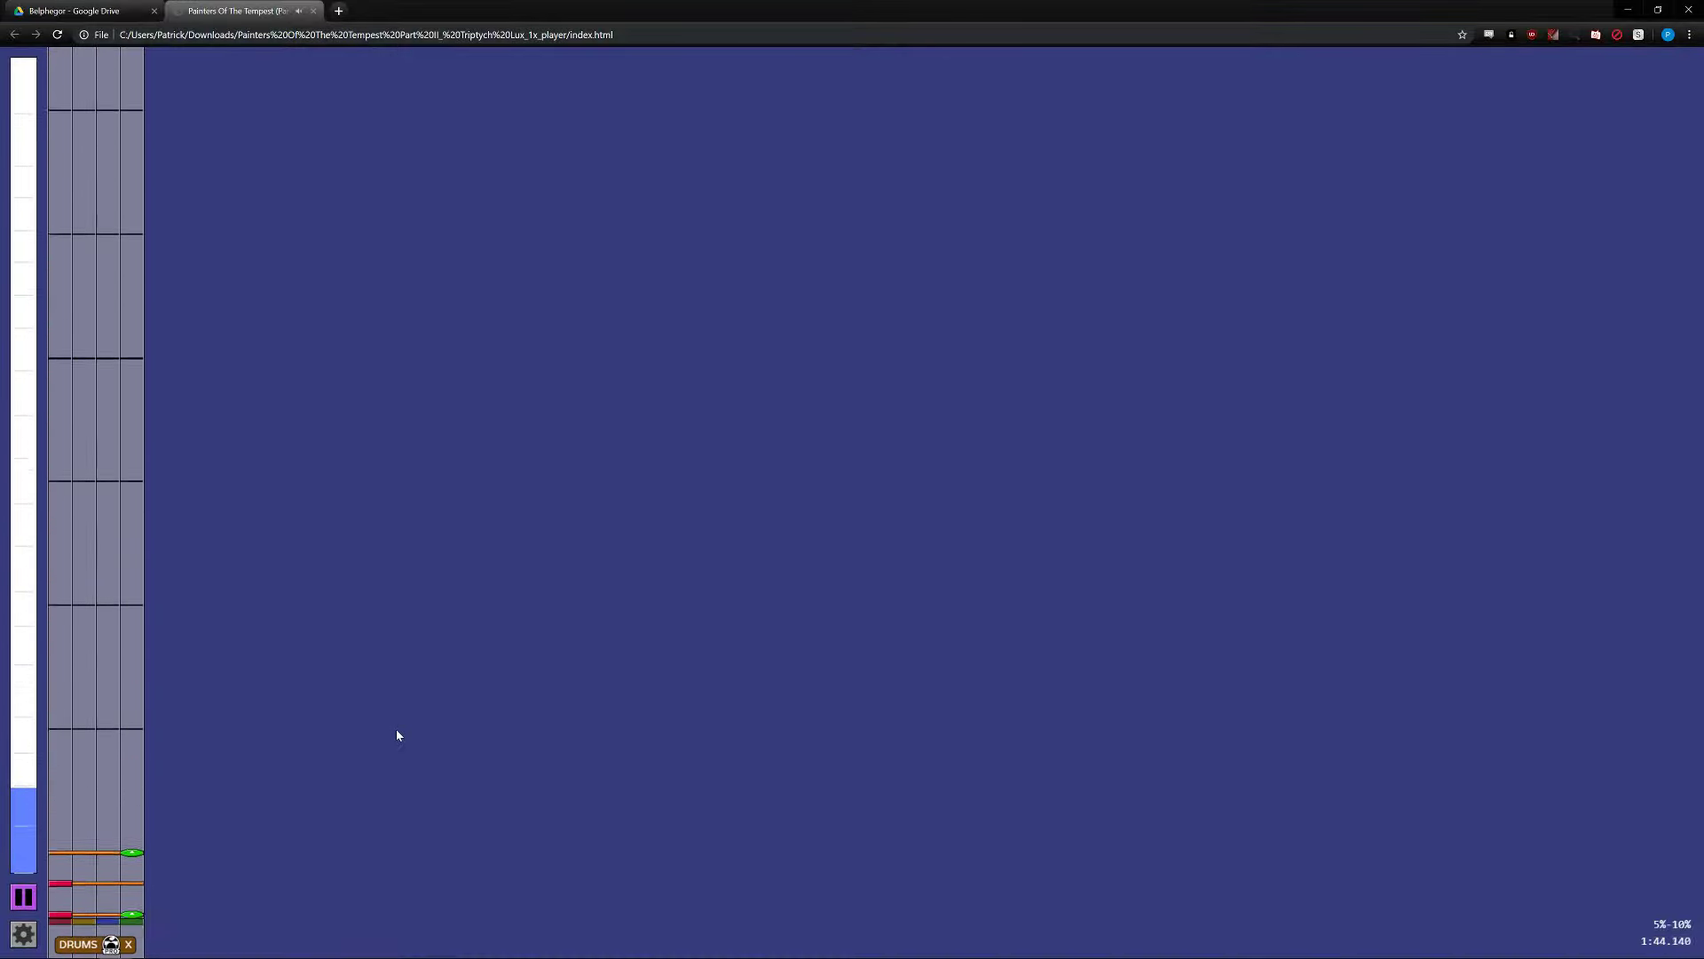
click(23, 896)
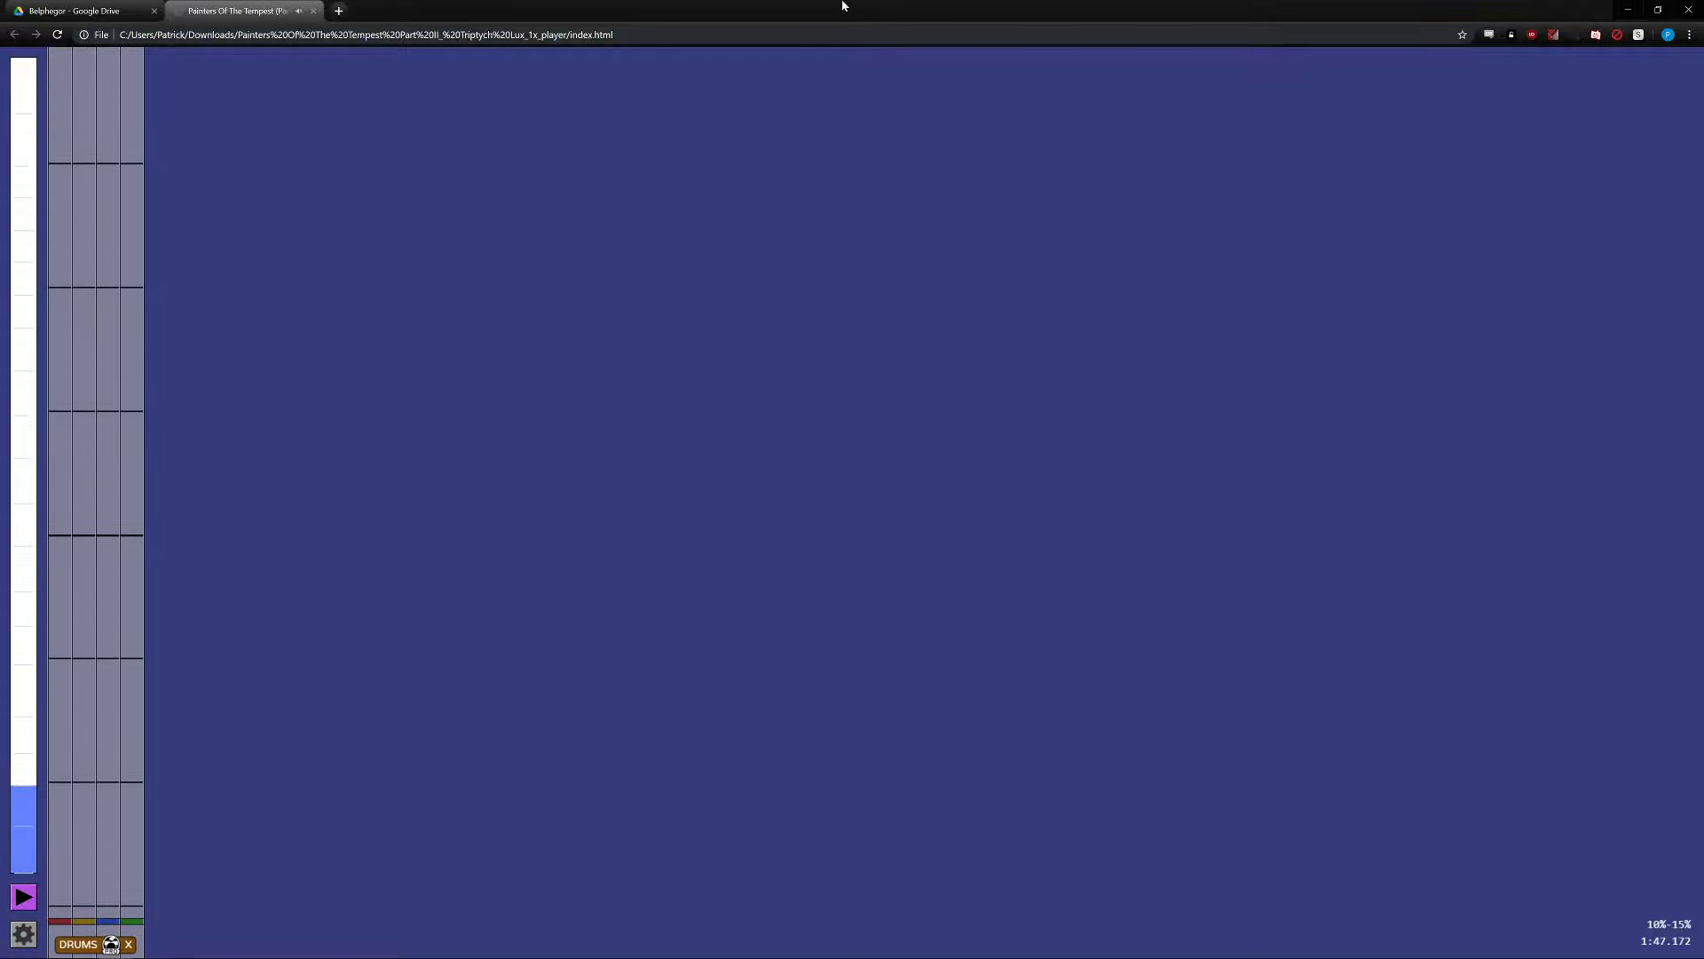
- Close the Painters Of The Tempest preview, minimize the browser, and return to the Downloads folder
click(312, 10)
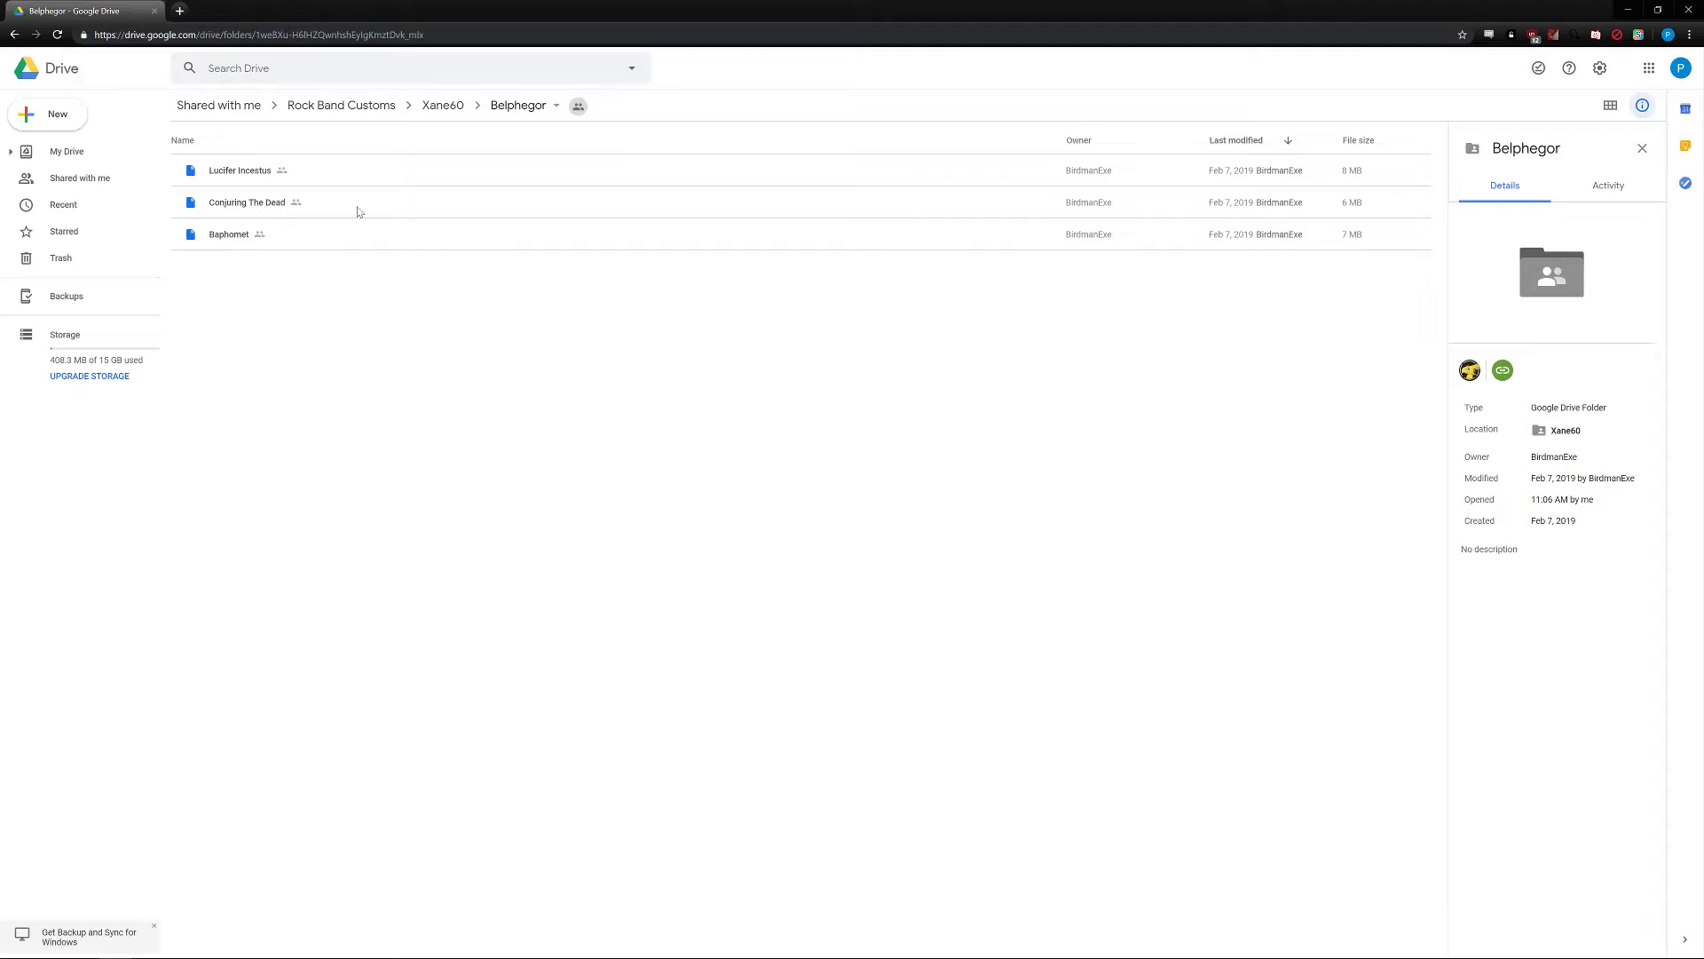
click(1632, 7)
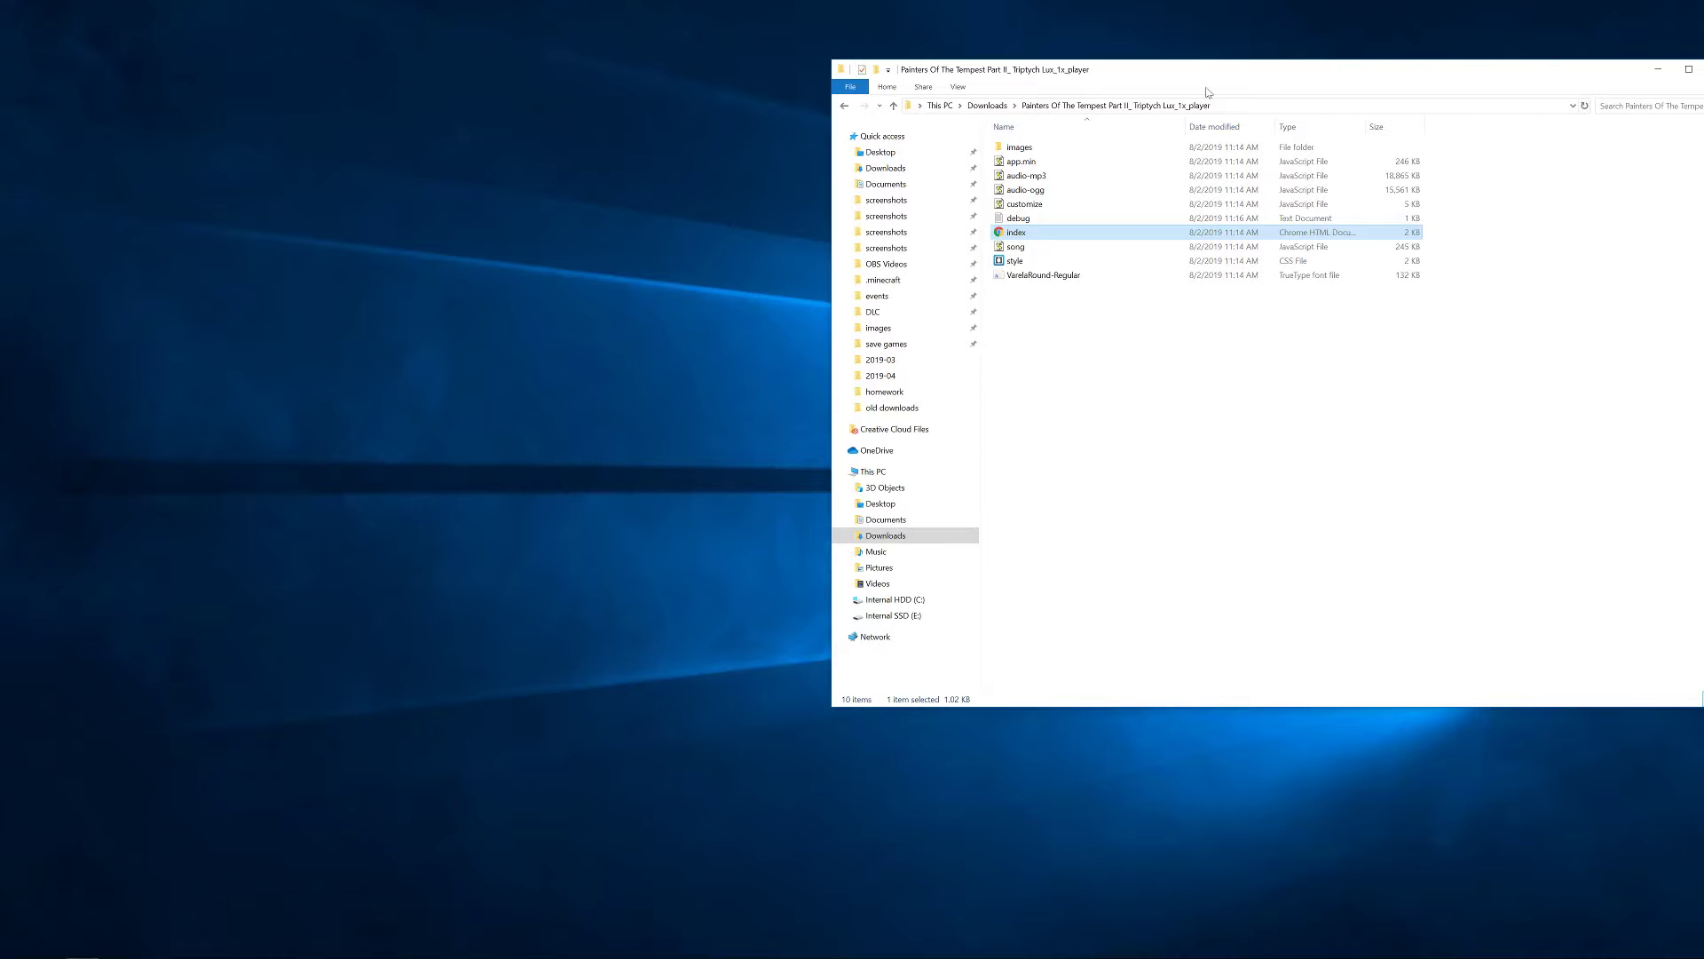
click(987, 105)
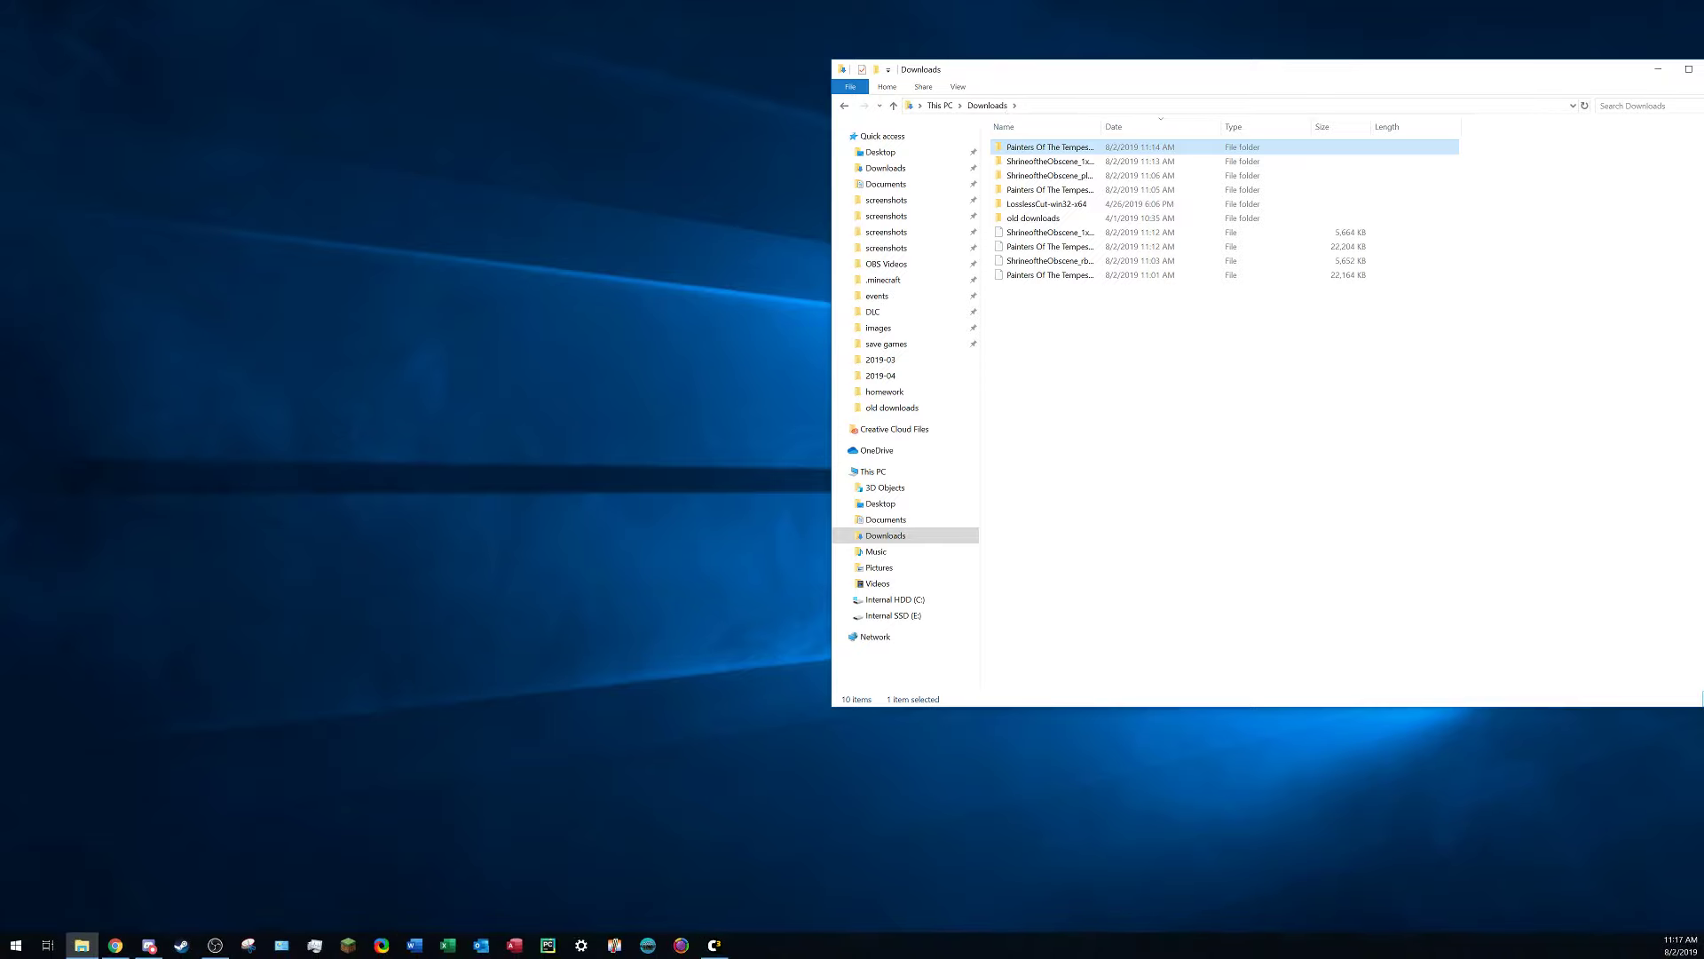
- Review the Rock Band 3 (360) batch conversion options in Onyx, then close the batch process and Onyx
click(680, 946)
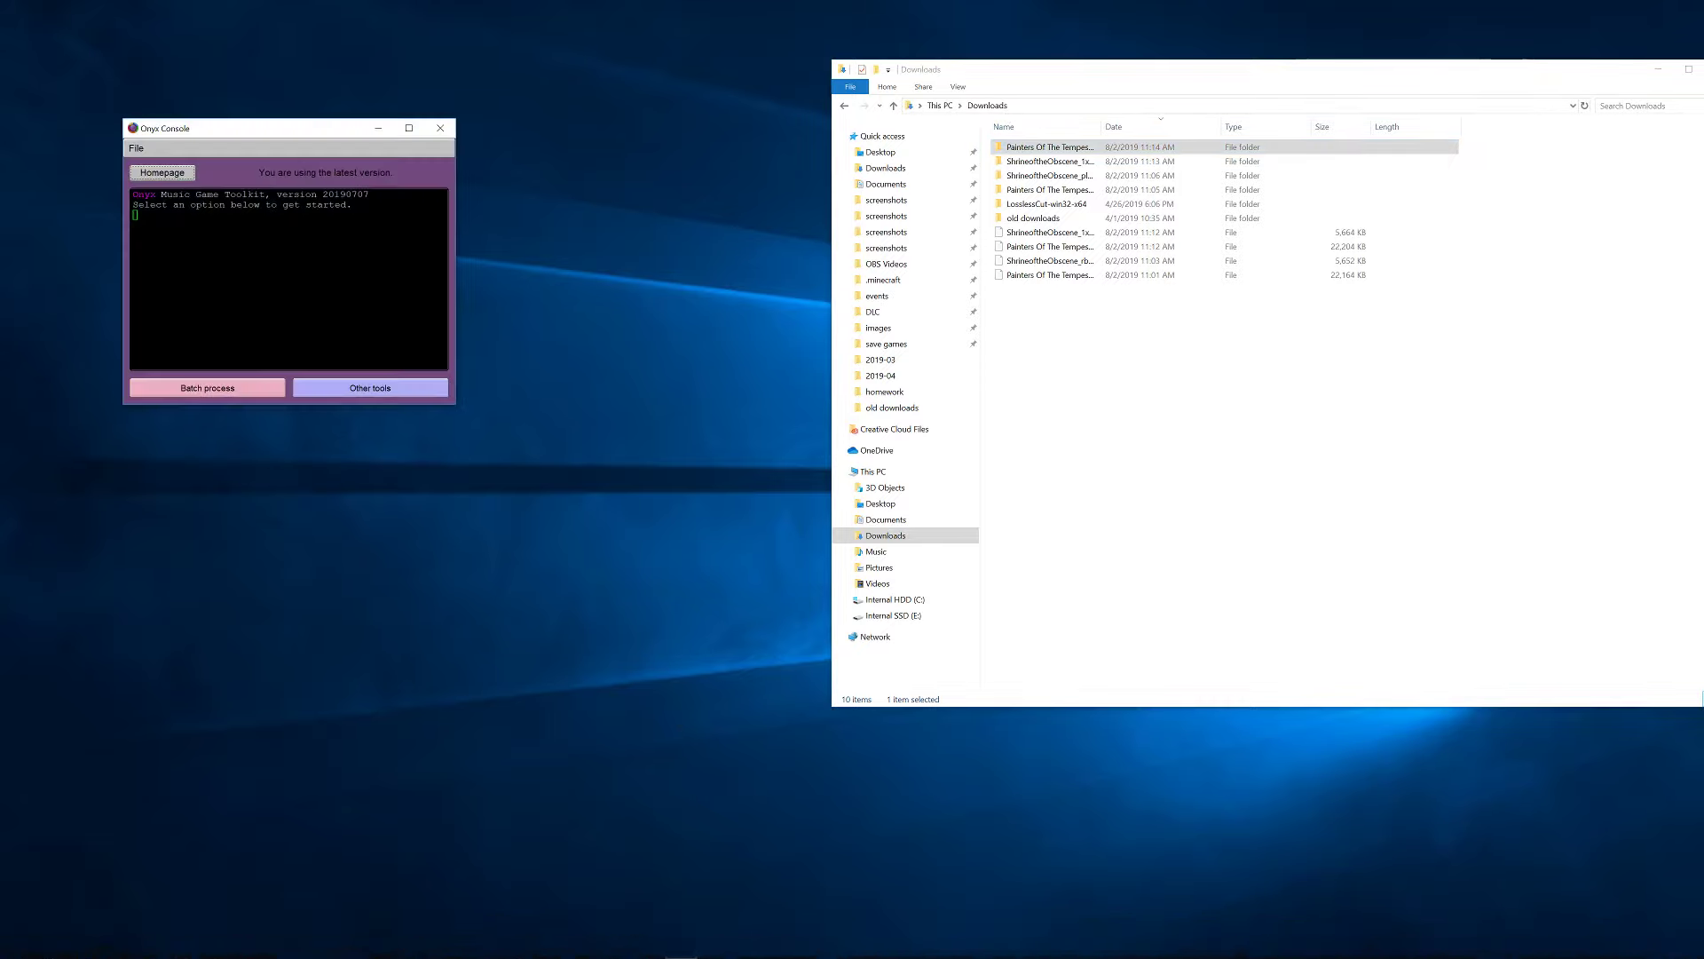
click(255, 183)
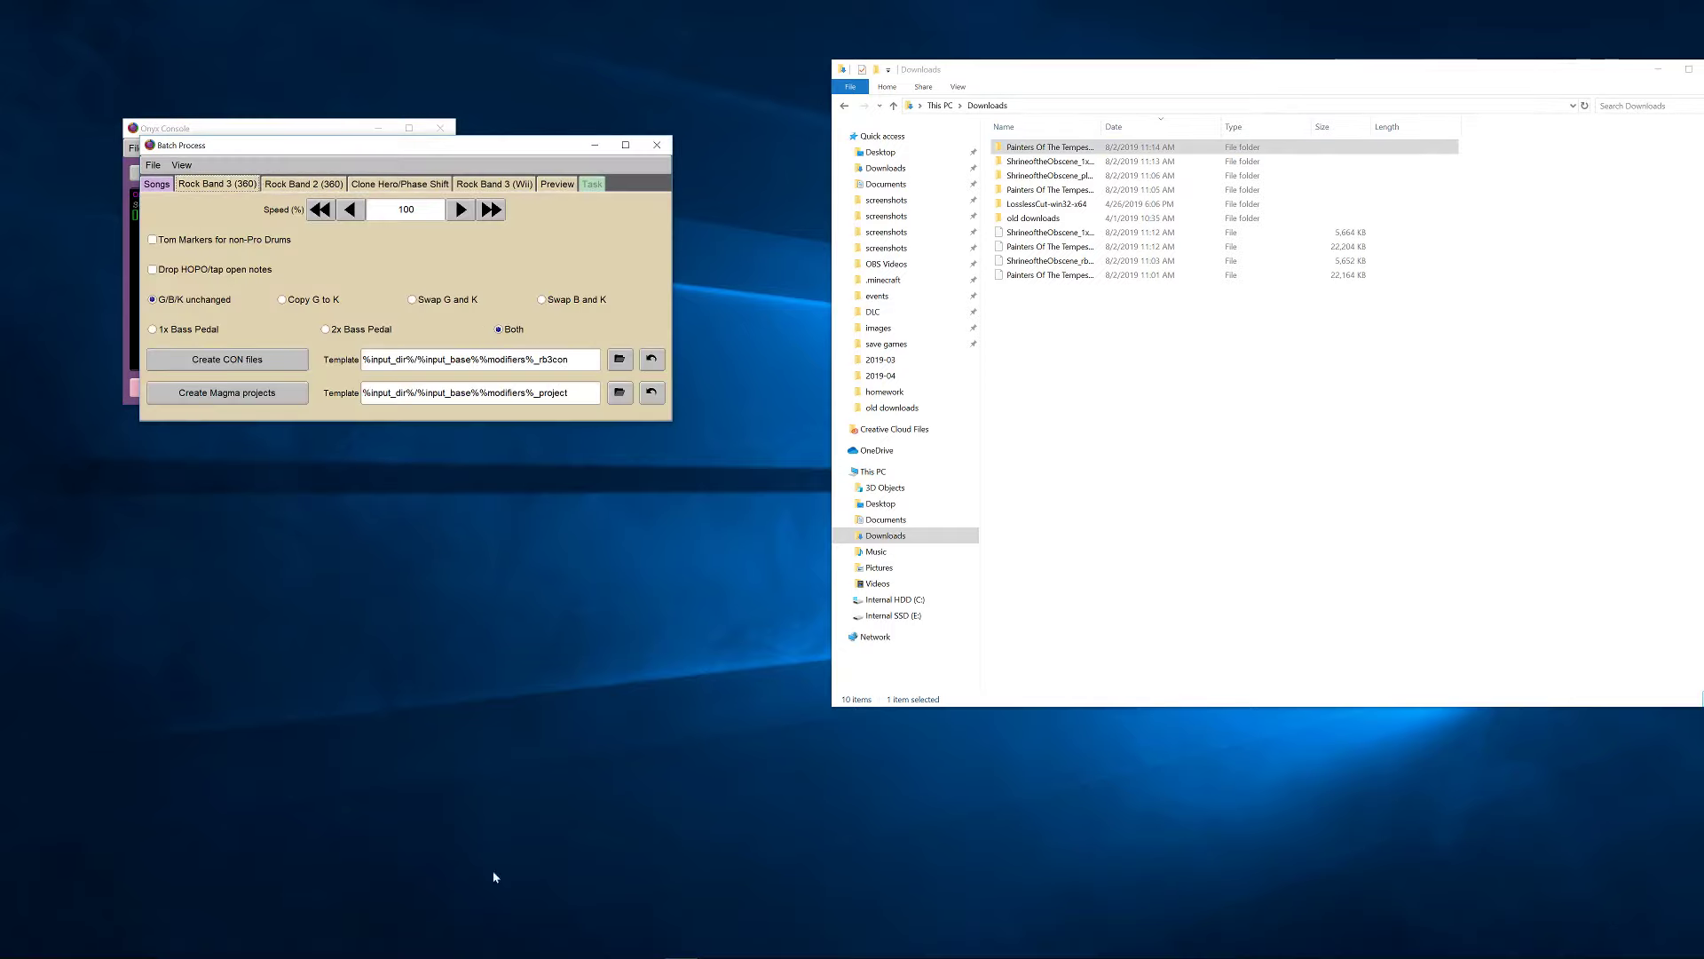
click(657, 146)
click(440, 128)
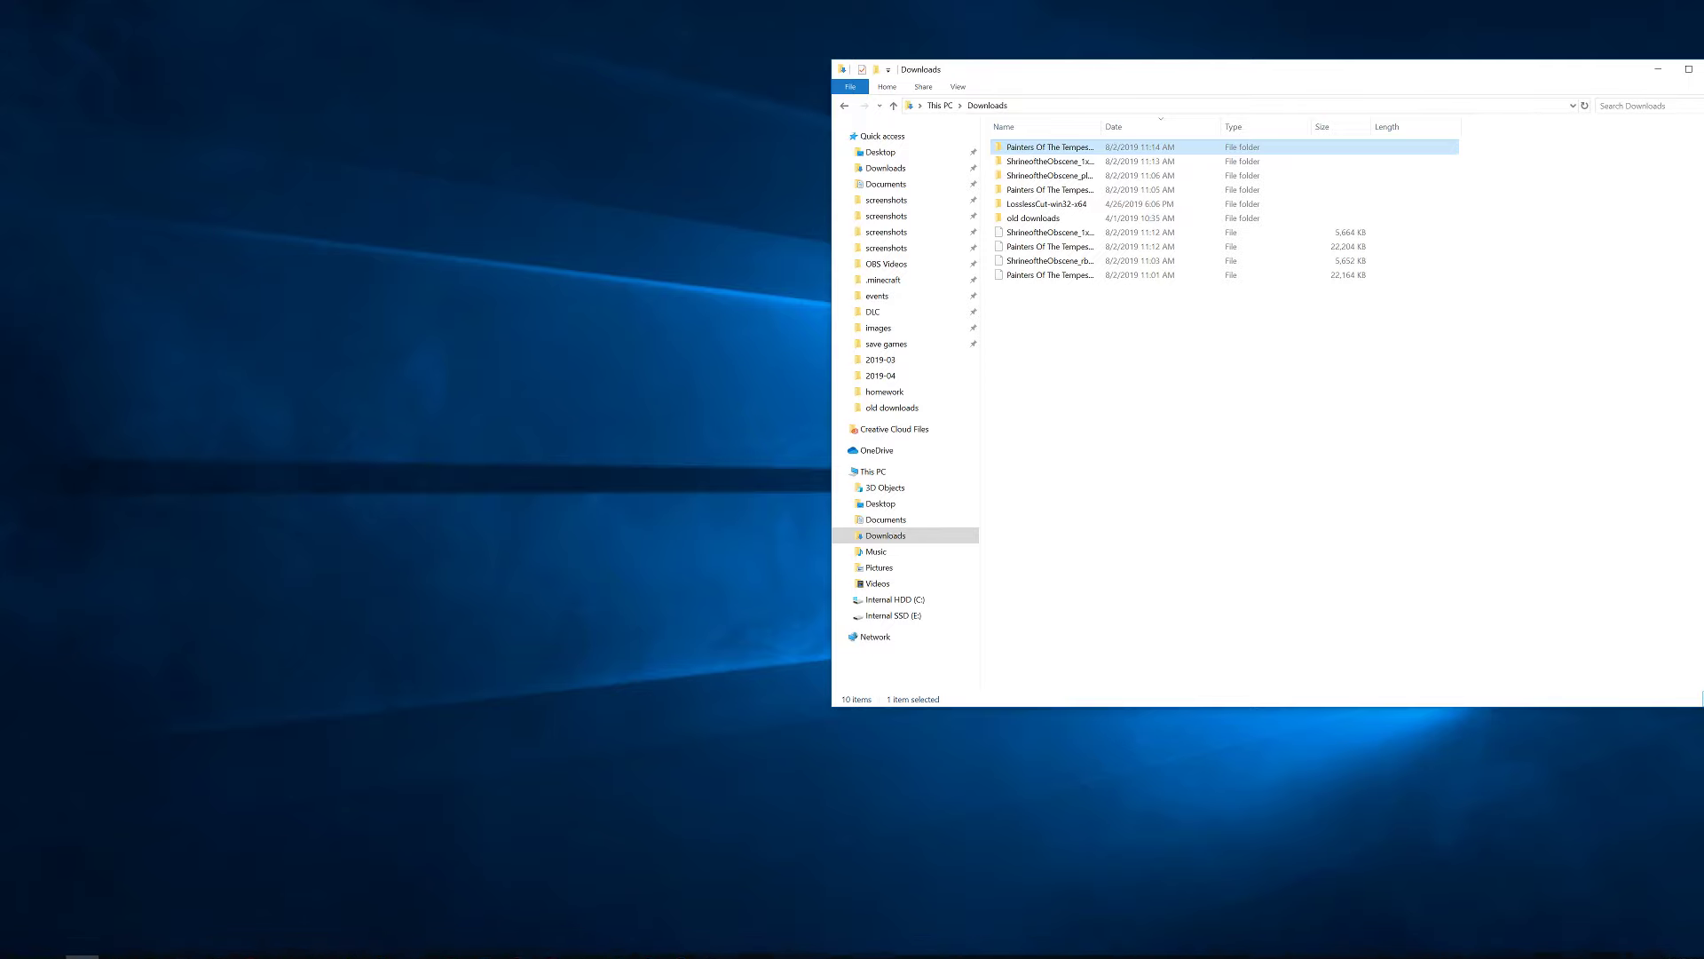
click(215, 944)
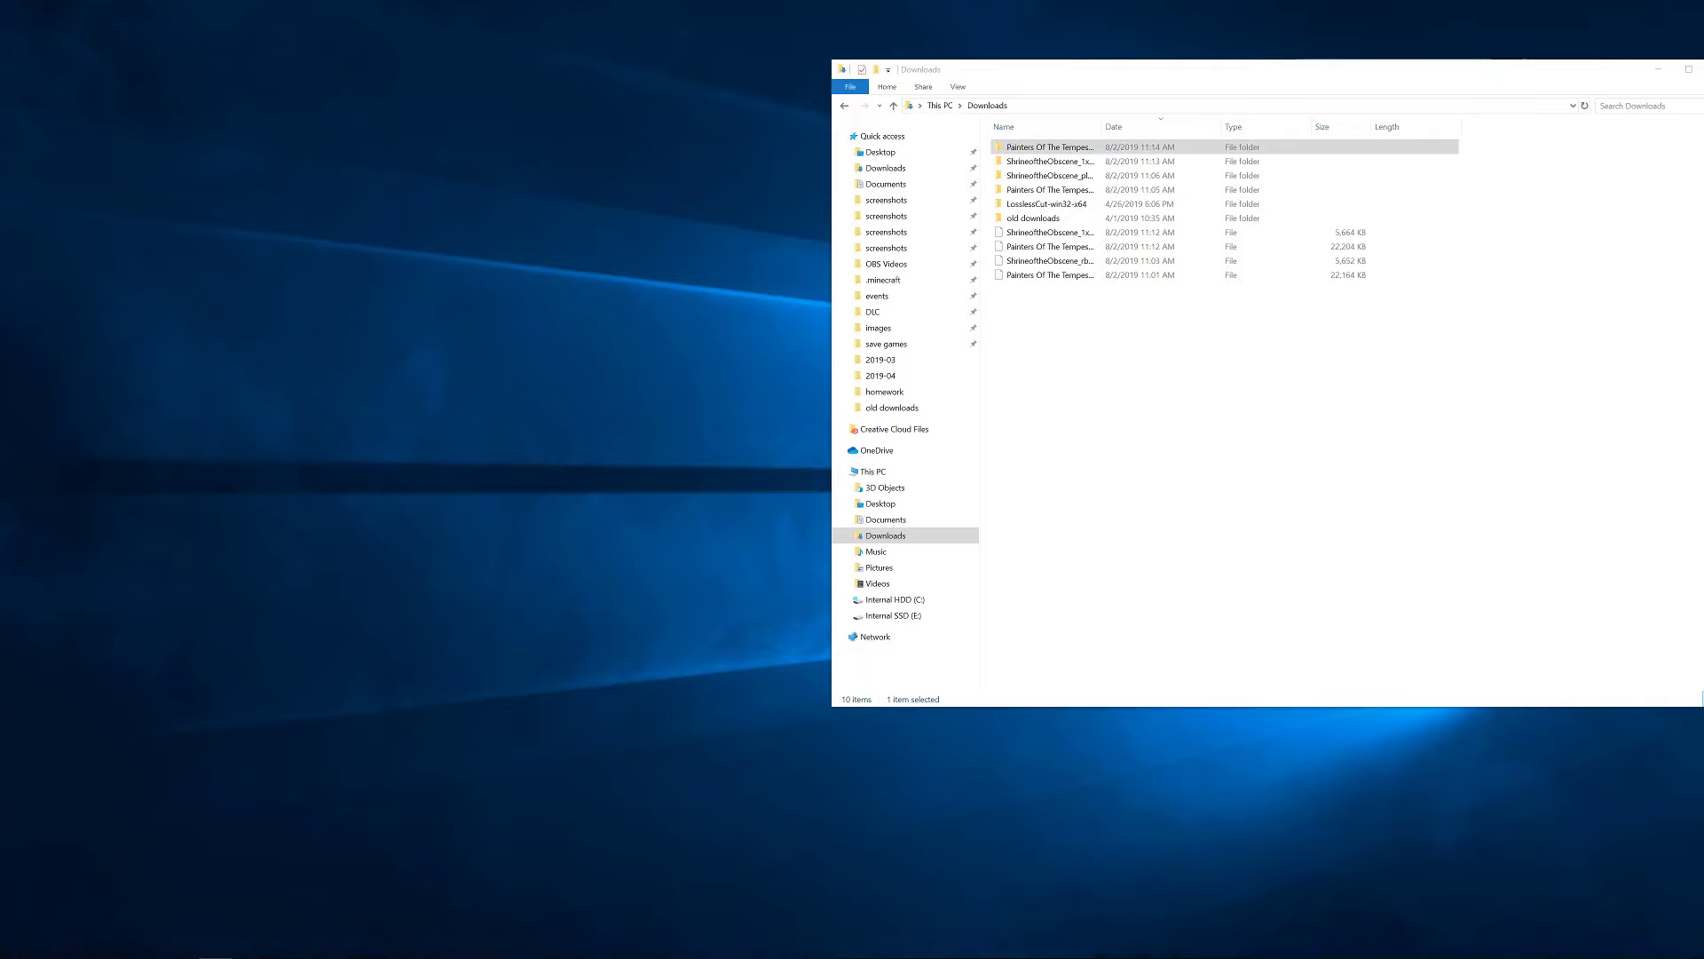